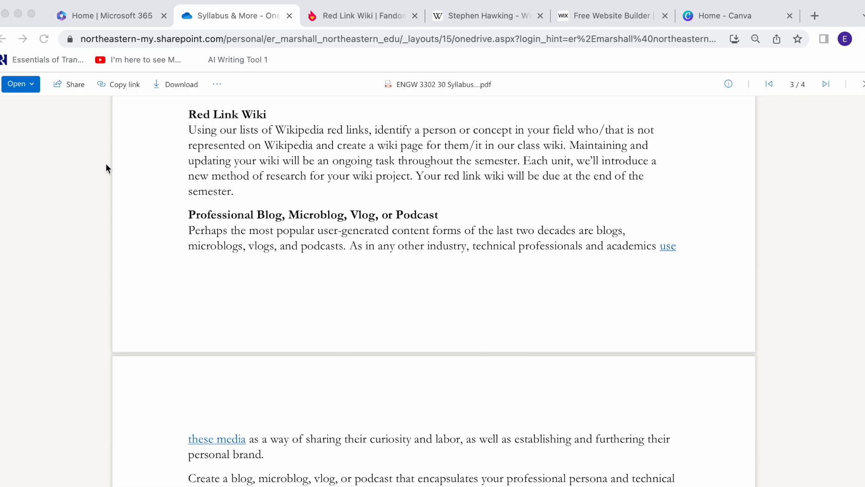
Step: Review the Red Link Wiki and Professional Blog, Microblog, Vlog, or Podcast prompts in the syllabus PDF
scroll(124, 195, down, 1)
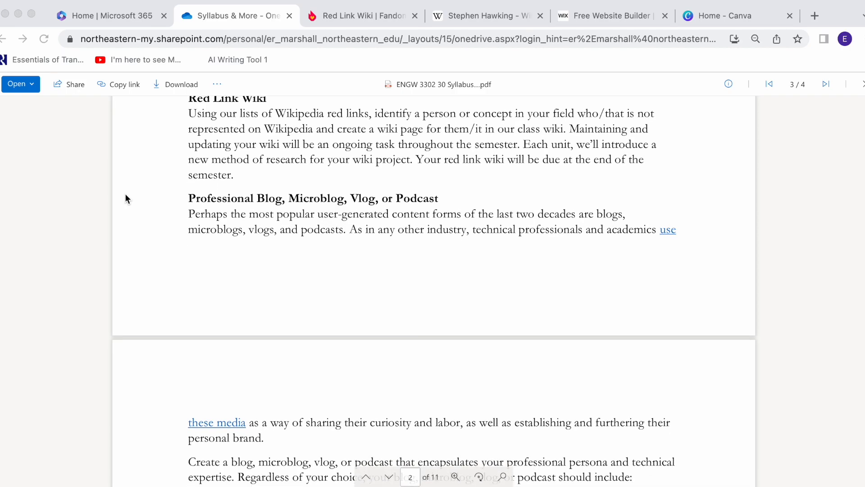
scroll(125, 198, down, 10)
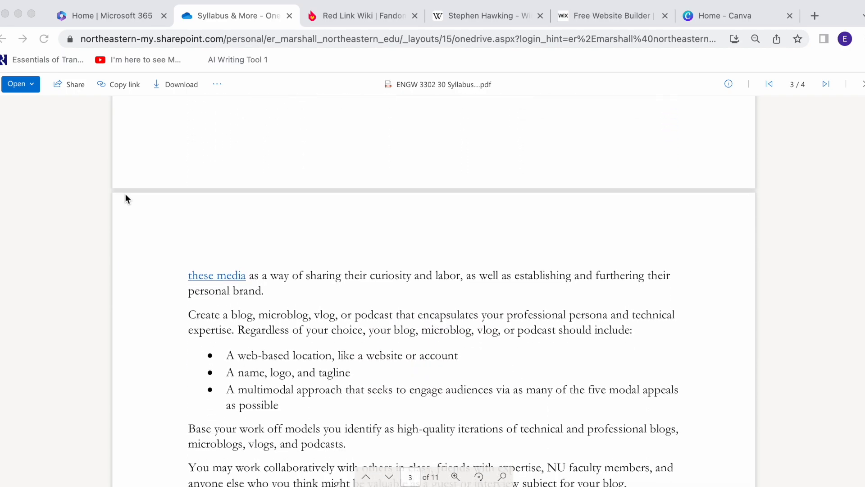
scroll(125, 198, up, 2)
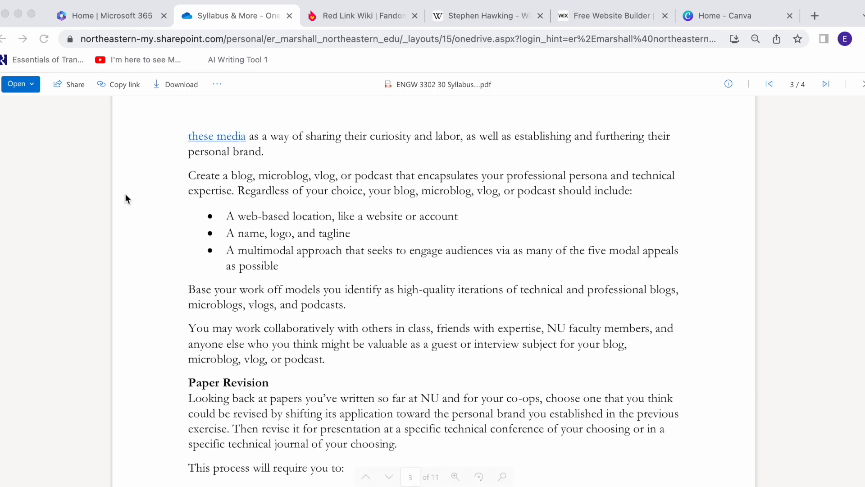
scroll(126, 194, up, 10)
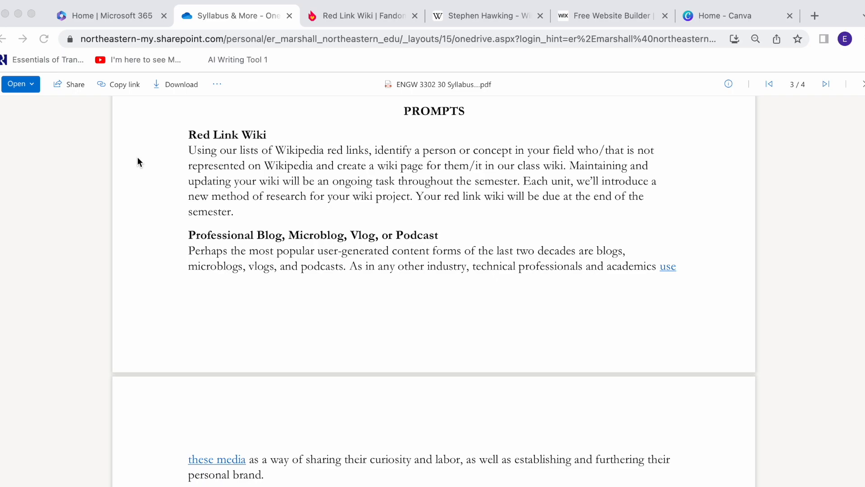
Step: Switch to the Red Link Wiki on Fandom and create a new article titled "Haruki Murakami"
click(351, 18)
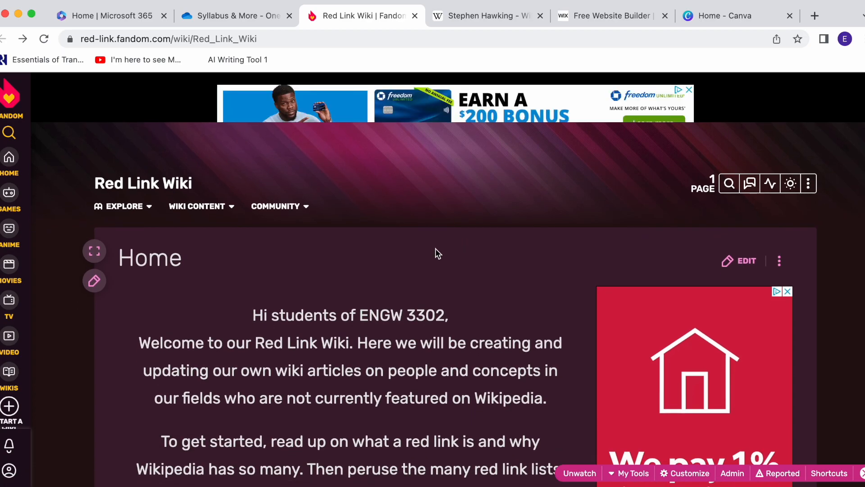
mouse_move(812, 178)
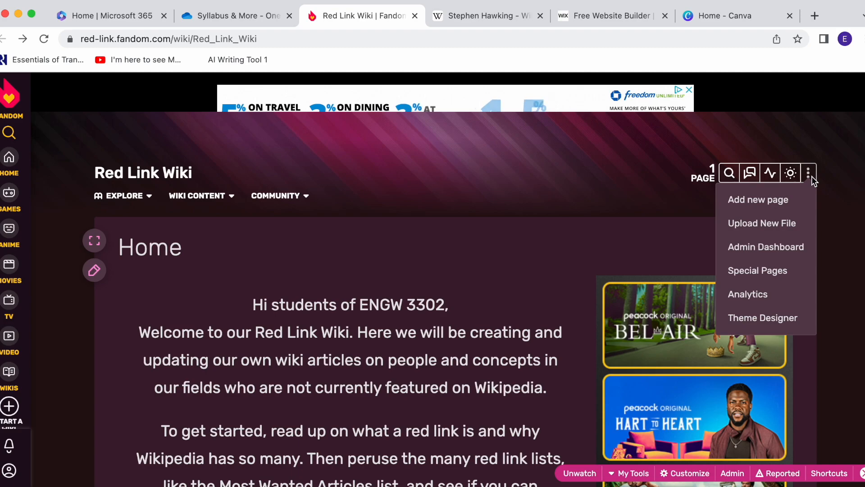
click(775, 205)
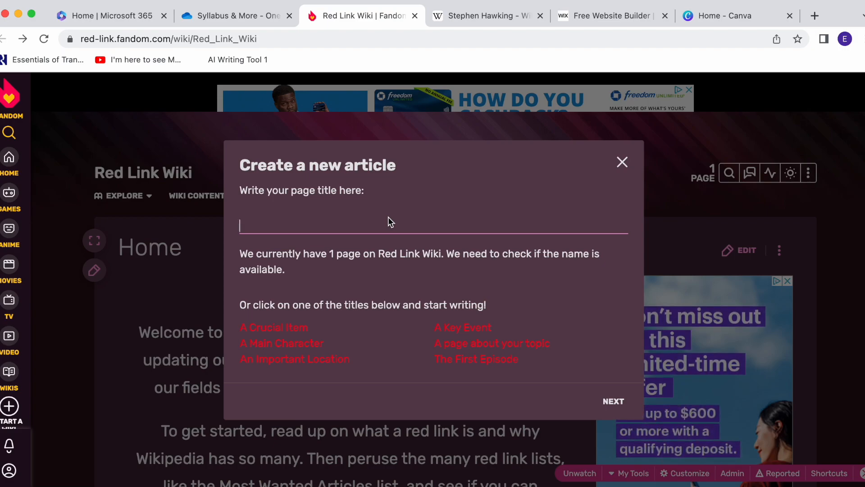
text(Haruki Murakami)
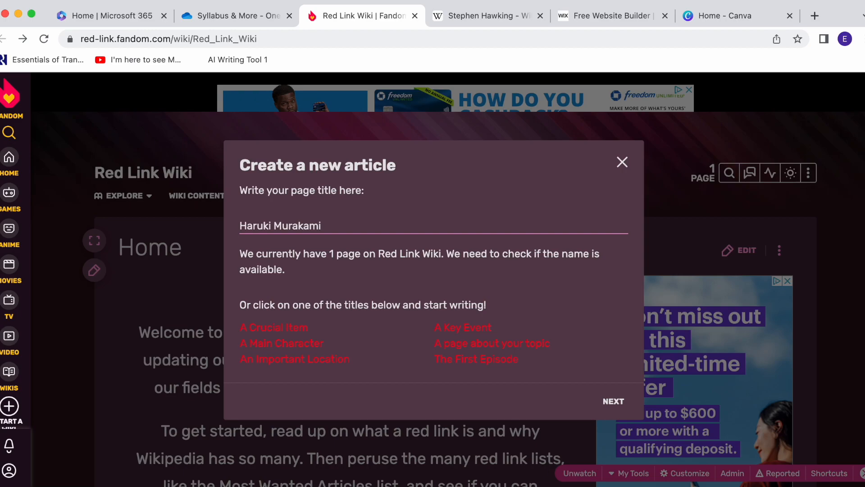
key(Return)
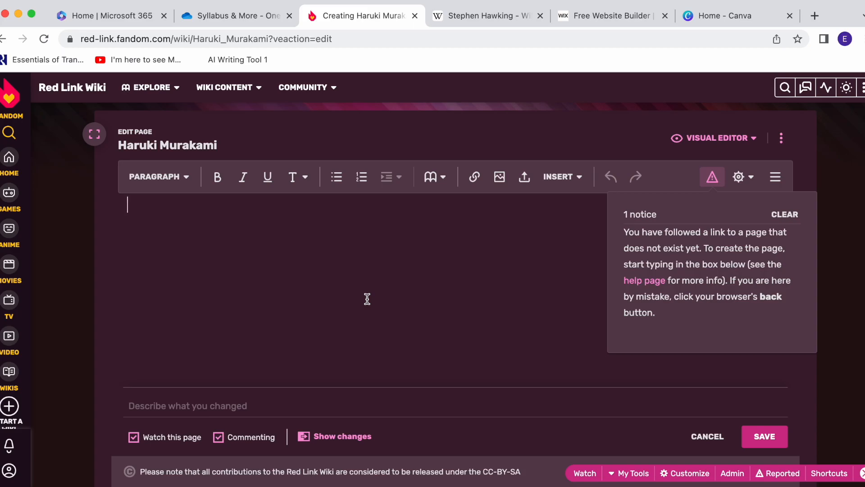
Step: Clear the notice in the new article's editor and place the cursor in the empty article body
scroll(311, 294, down, 1)
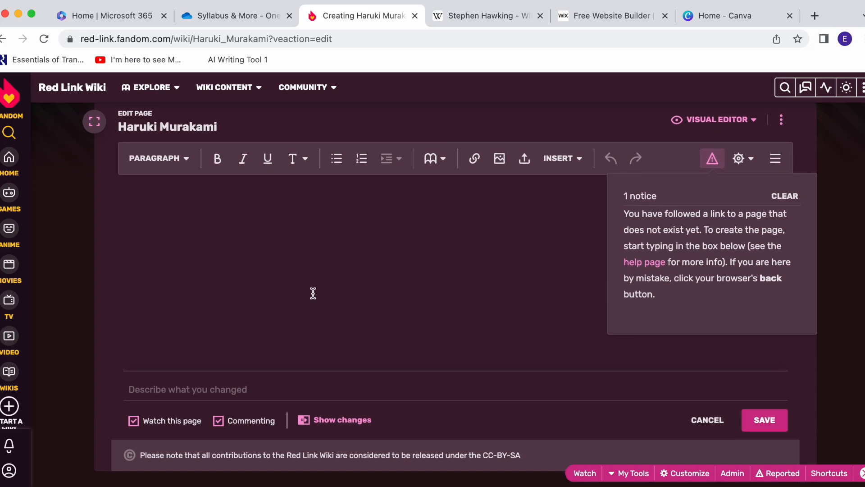
click(785, 196)
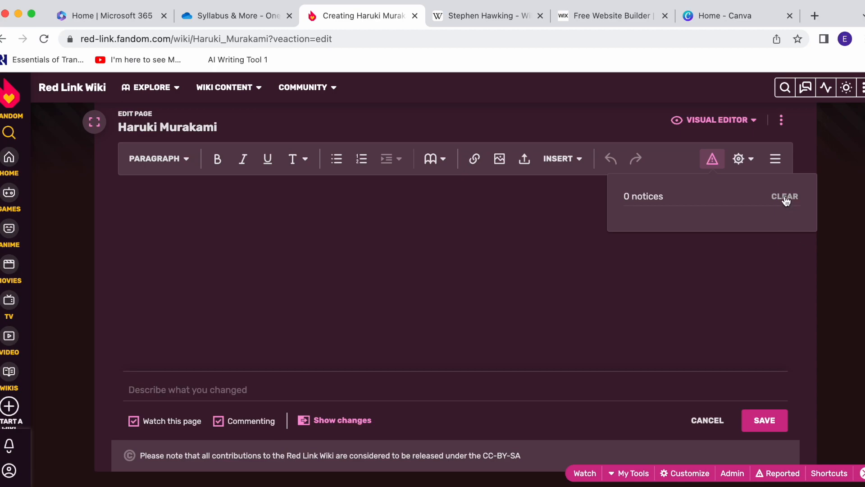
click(269, 202)
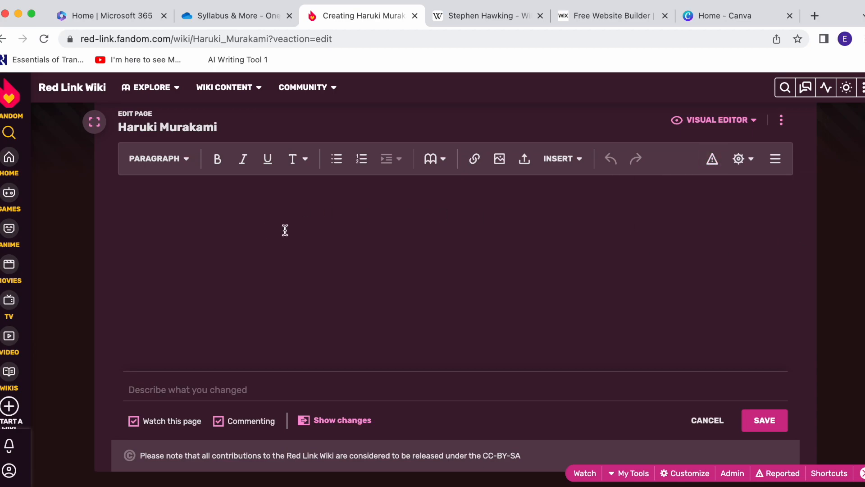
click(238, 207)
Step: Switch to the Stephen Hawking article on Wikipedia and examine its introduction, portrait and infobox as a model page
click(483, 16)
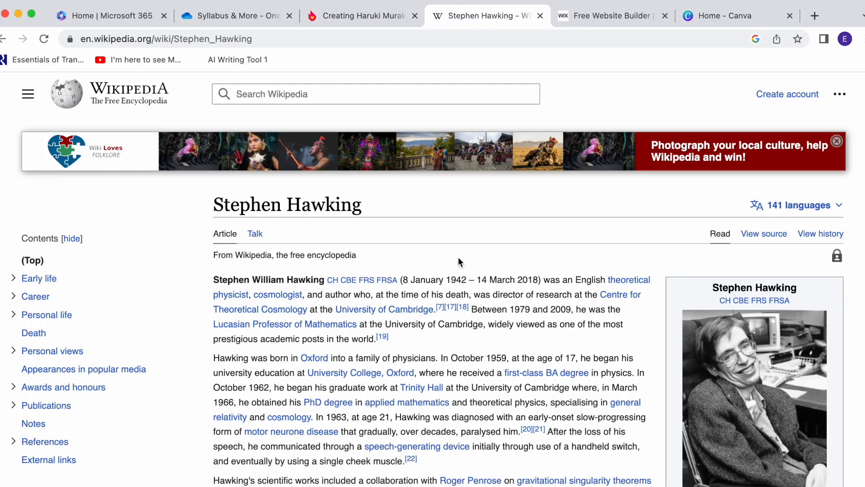
scroll(458, 257, down, 3)
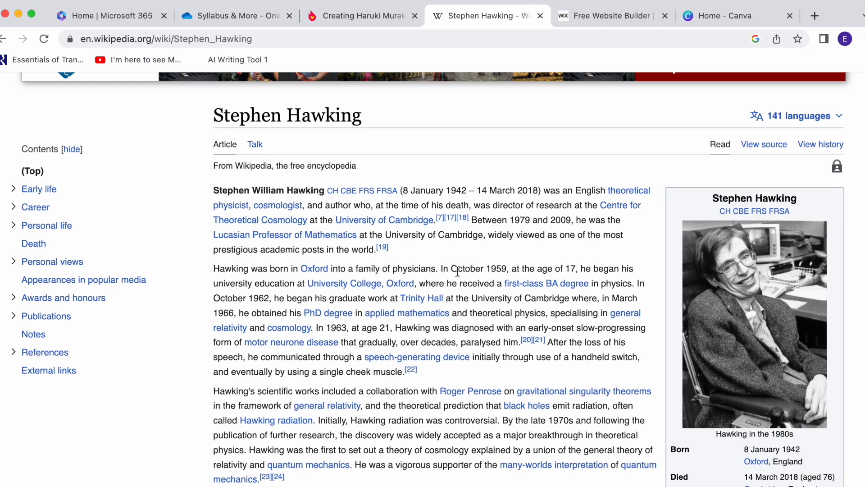
scroll(456, 274, down, 2)
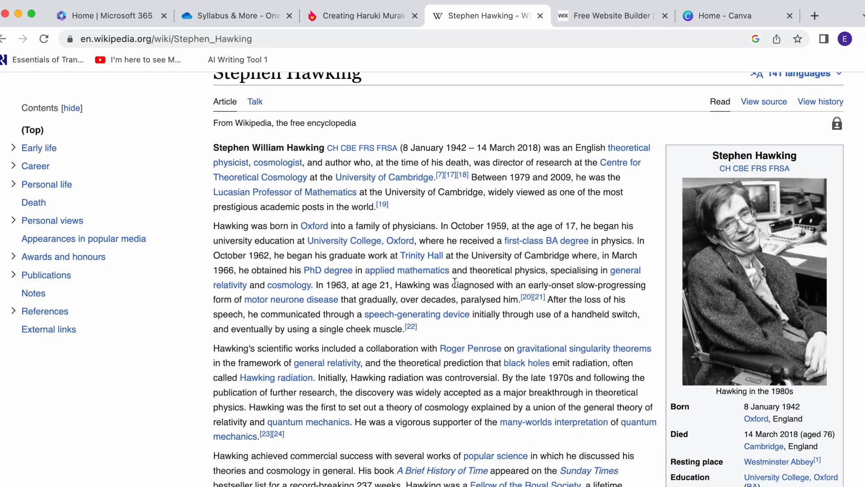
scroll(455, 283, up, 1)
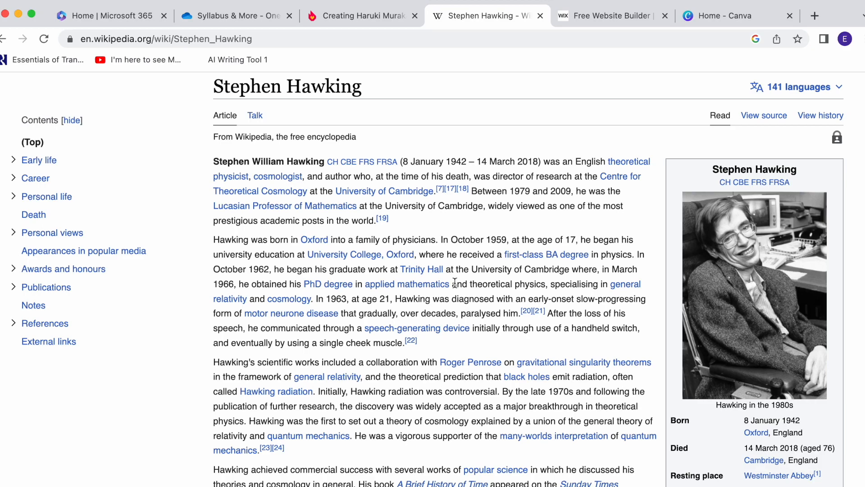
scroll(455, 282, down, 3)
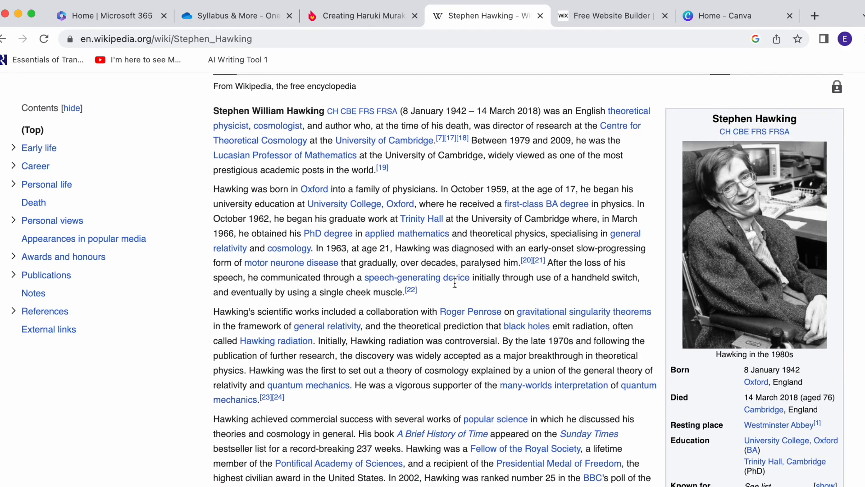
scroll(454, 283, down, 1)
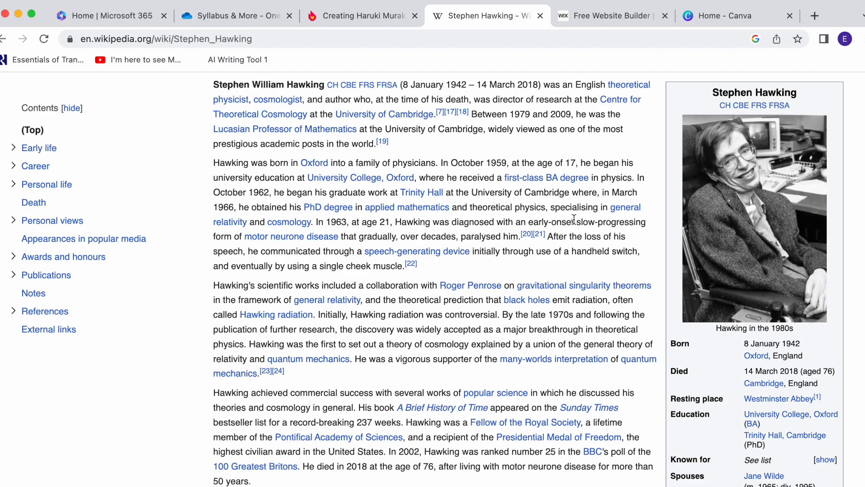
scroll(737, 239, down, 1)
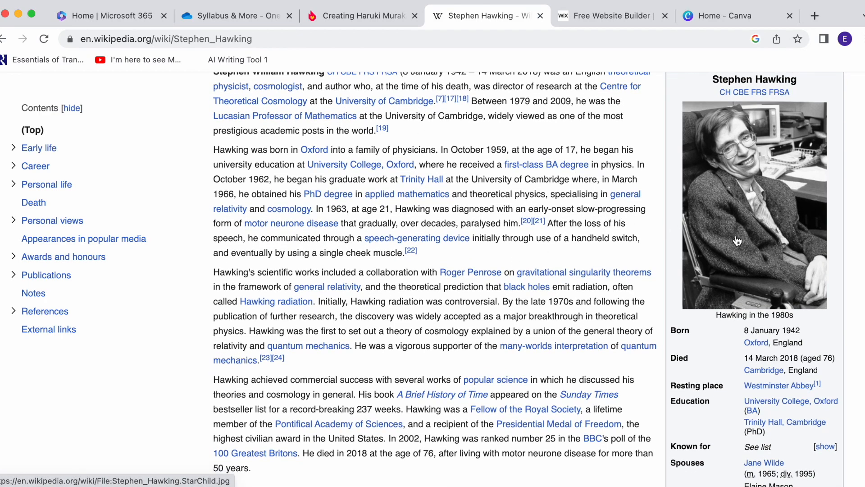
scroll(737, 241, down, 4)
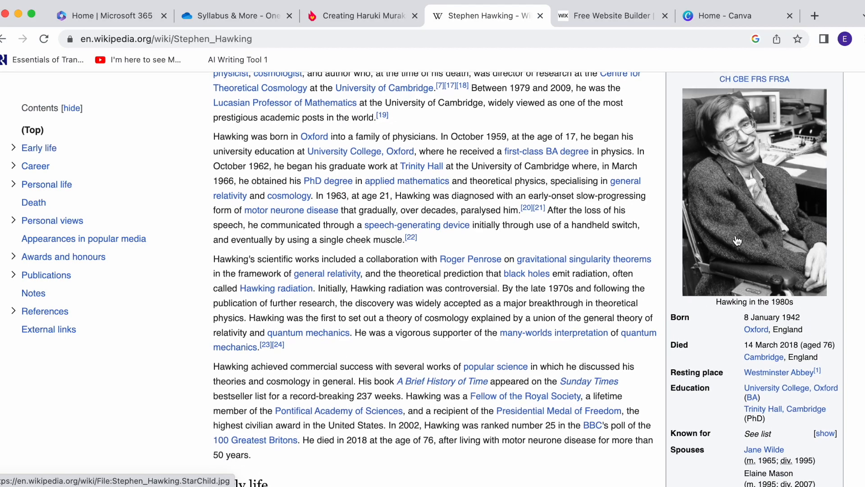
scroll(737, 241, up, 2)
scroll(737, 241, up, 2)
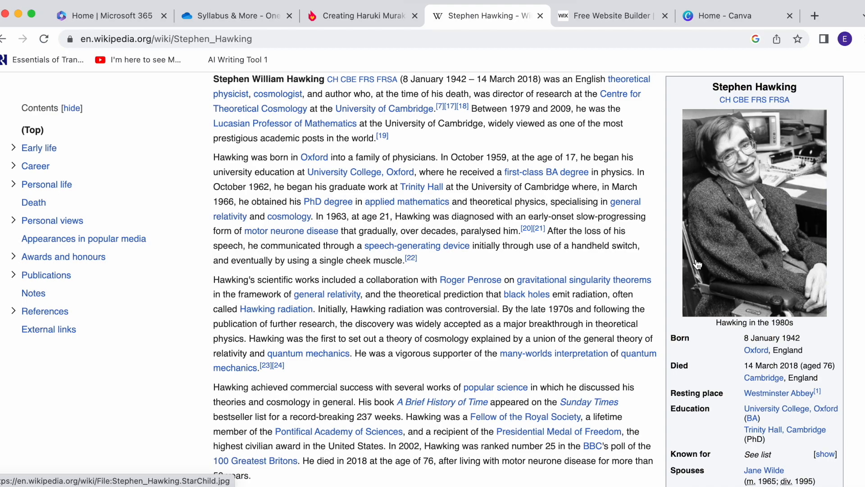
scroll(675, 201, down, 6)
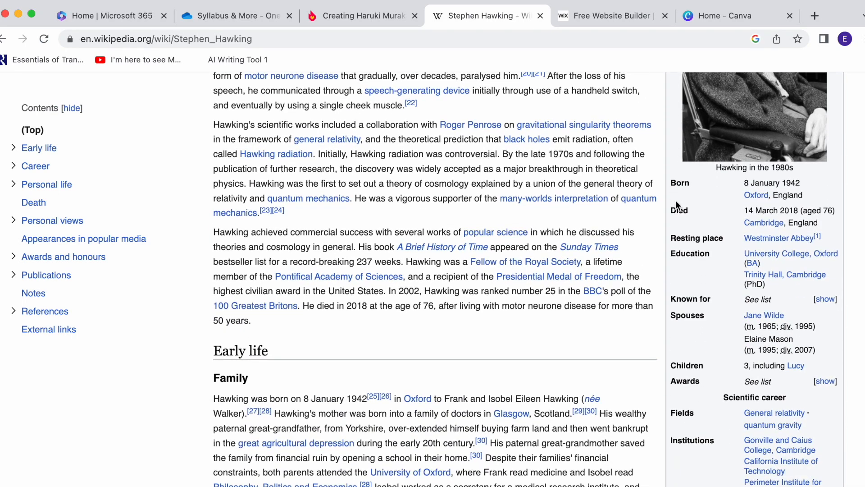
scroll(703, 255, down, 3)
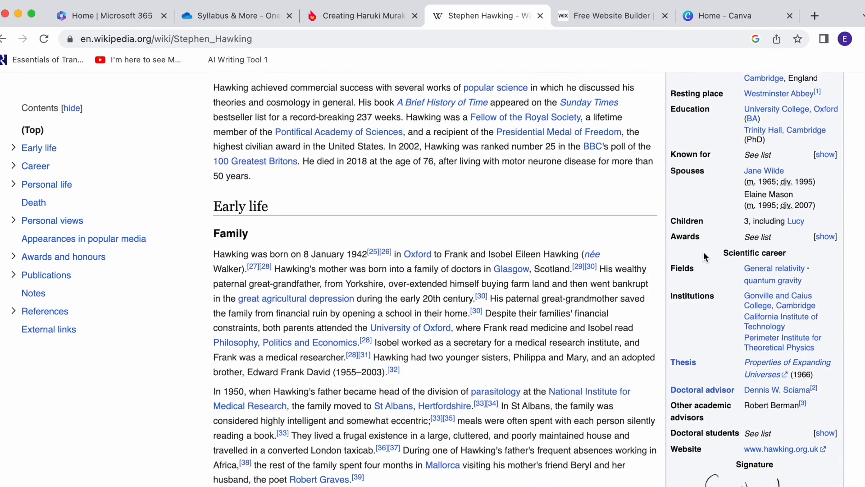
scroll(704, 257, up, 6)
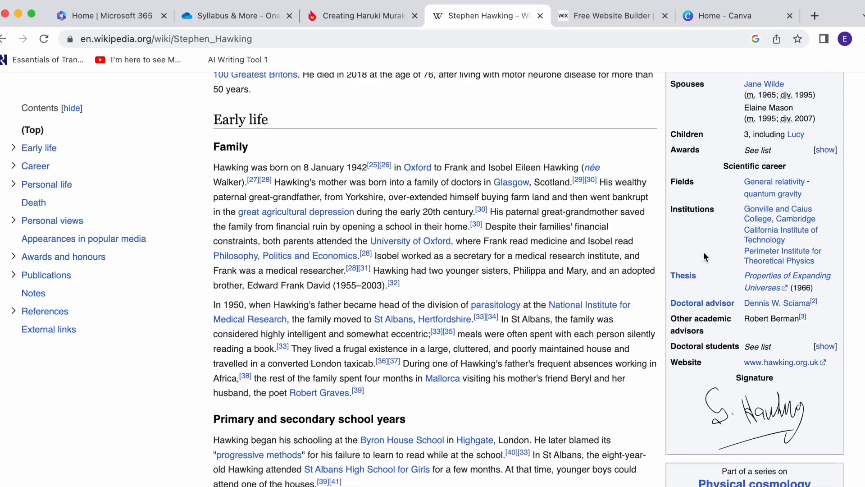
scroll(704, 252, up, 3)
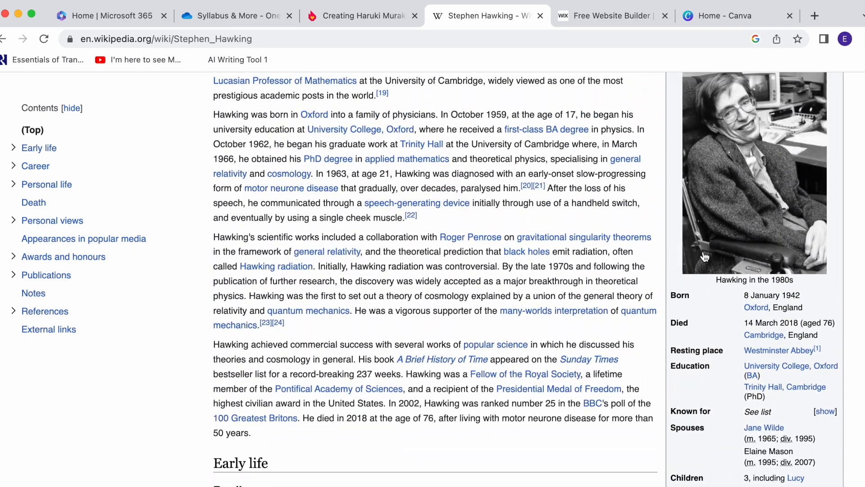
Step: Read through the Early life and Career sections of the Stephen Hawking article as a model for biographical content
scroll(444, 249, down, 5)
scroll(365, 272, down, 5)
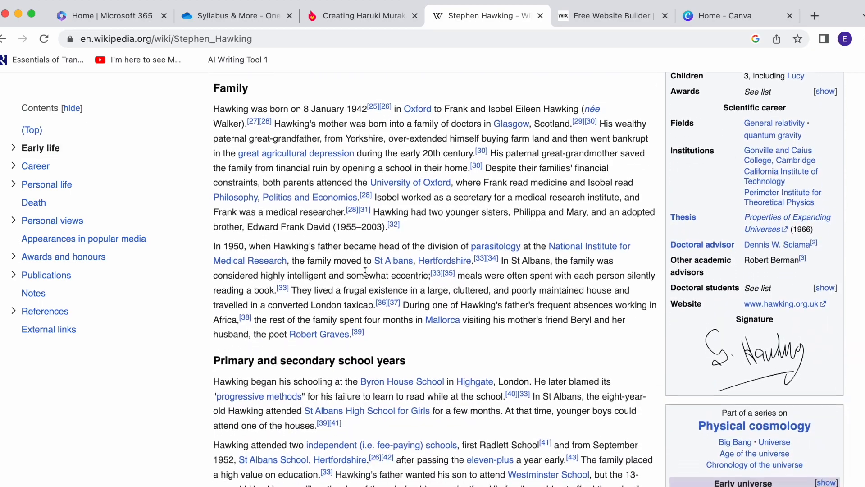
scroll(365, 273, up, 2)
scroll(365, 273, down, 15)
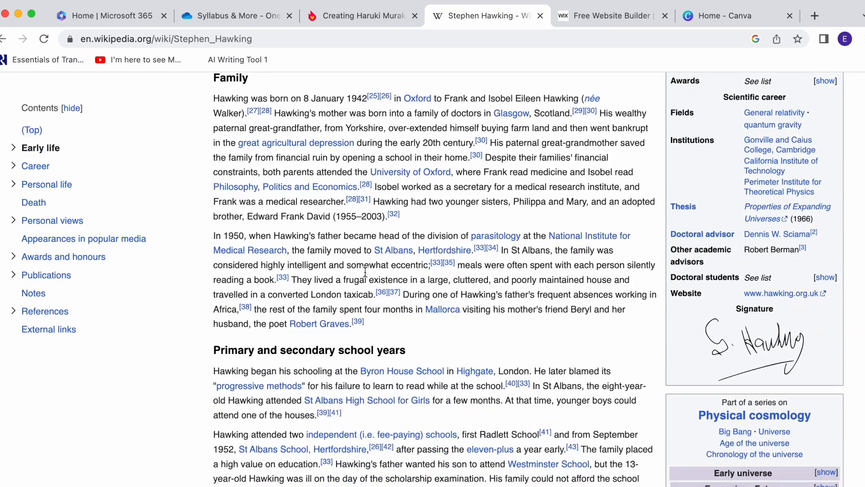
scroll(365, 271, down, 10)
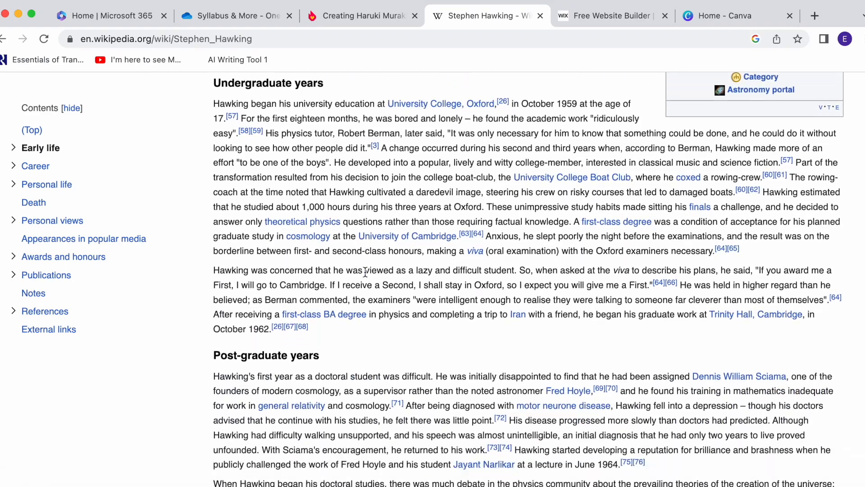
scroll(364, 272, down, 20)
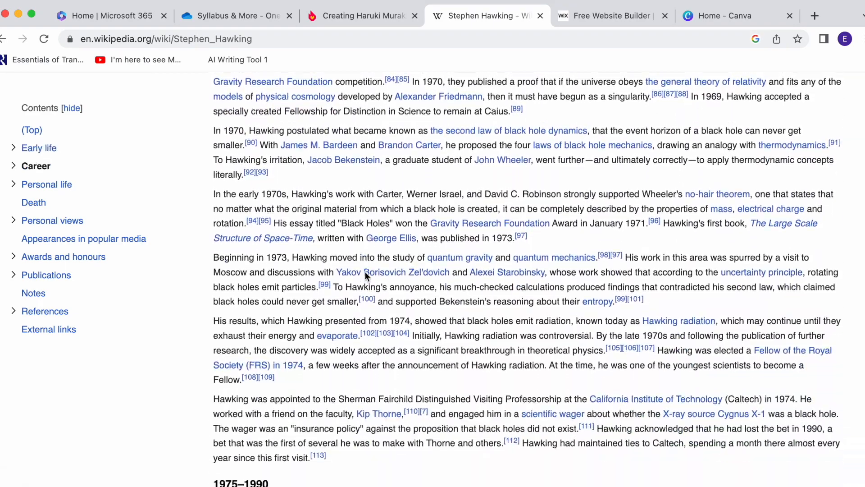
scroll(365, 272, down, 20)
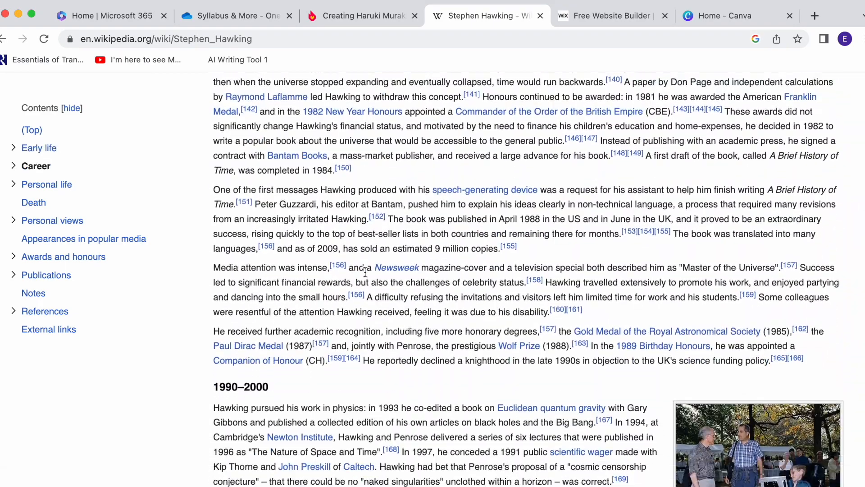
scroll(366, 276, down, 9)
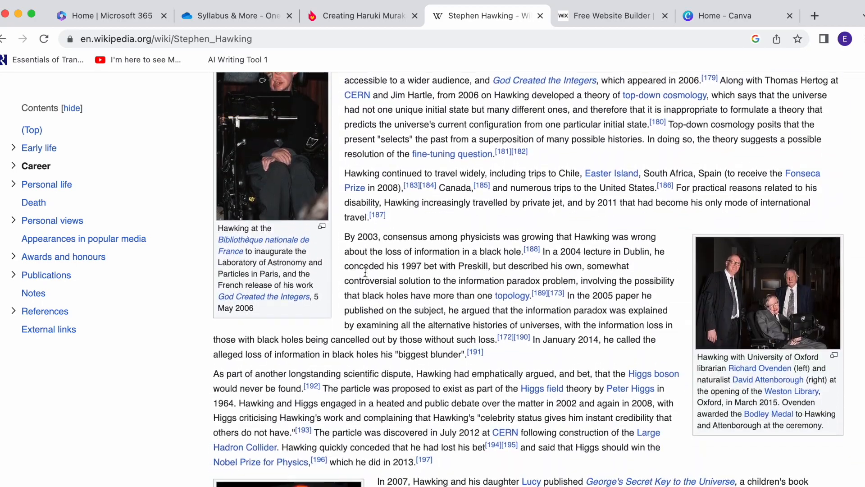
scroll(466, 314, down, 8)
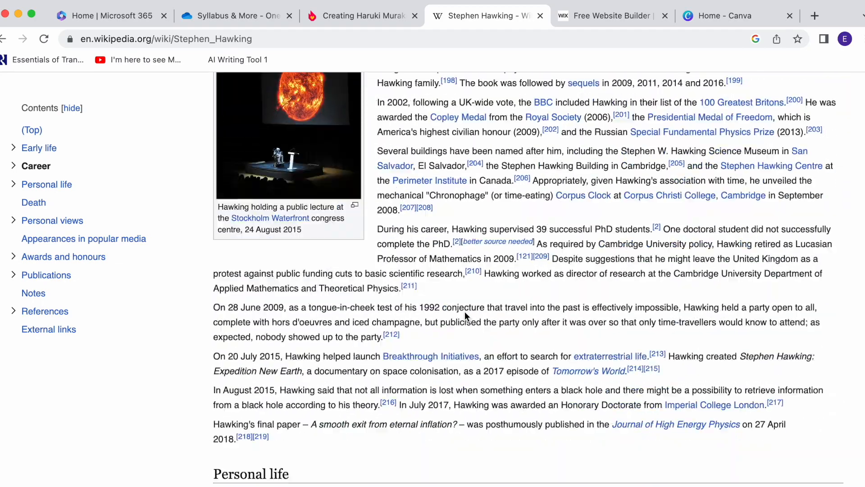
Step: Review how the Personal life, Death and Personal views sections of the Stephen Hawking article are structured
scroll(431, 269, down, 4)
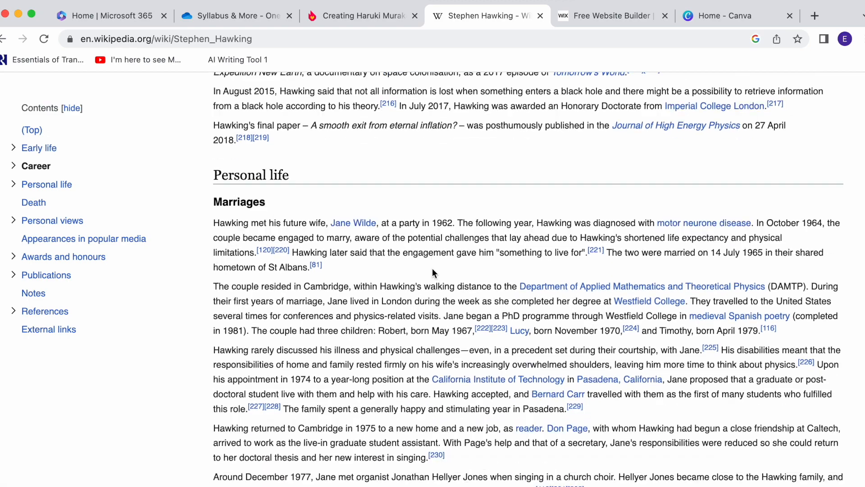
scroll(432, 268, down, 9)
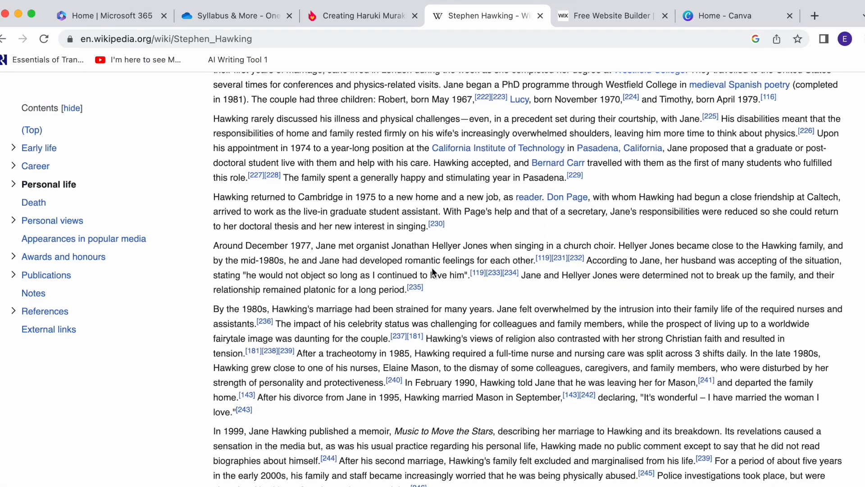
scroll(431, 266, down, 20)
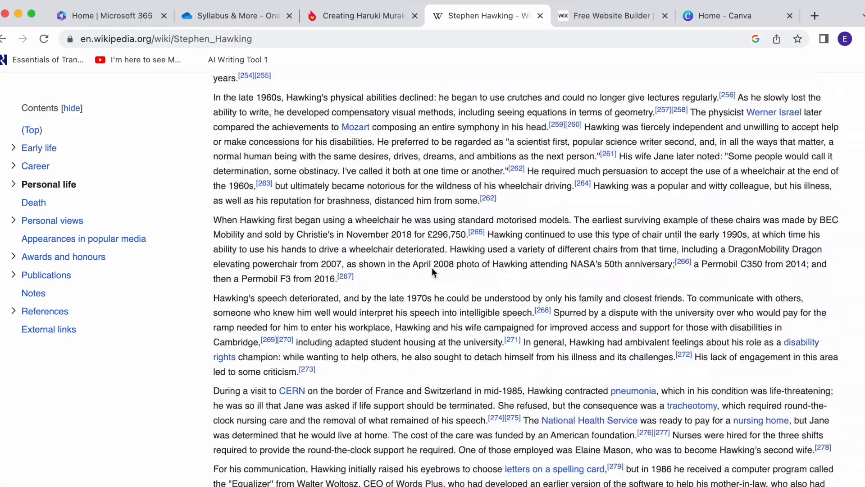
scroll(432, 266, down, 8)
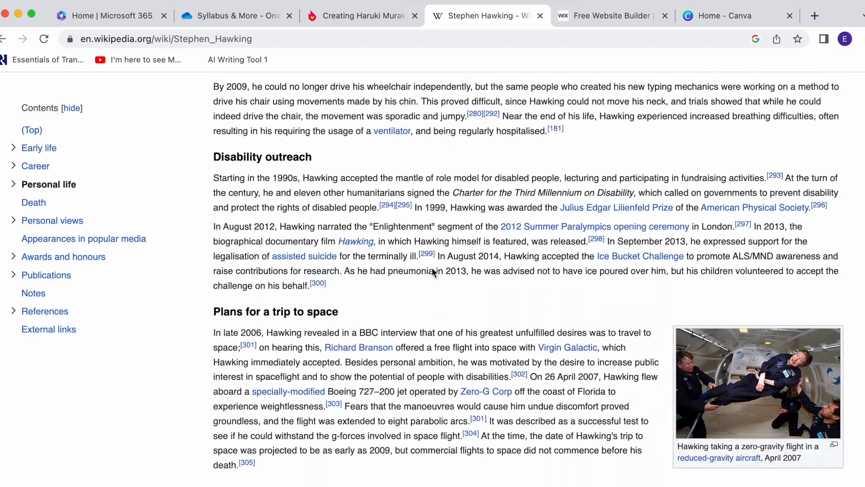
scroll(431, 268, down, 5)
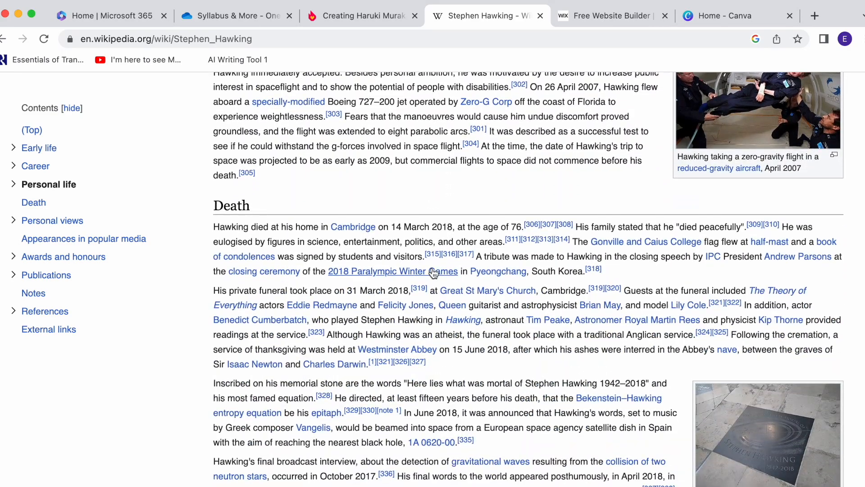
scroll(181, 355, down, 4)
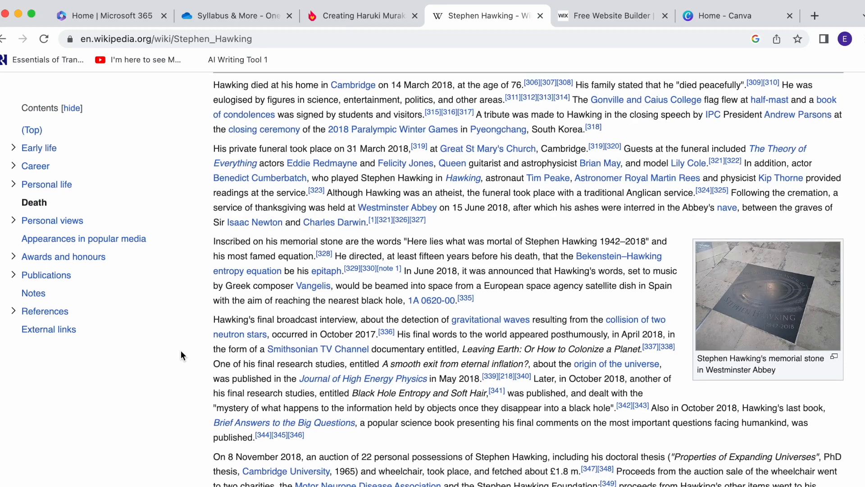
scroll(181, 355, down, 2)
scroll(180, 351, down, 9)
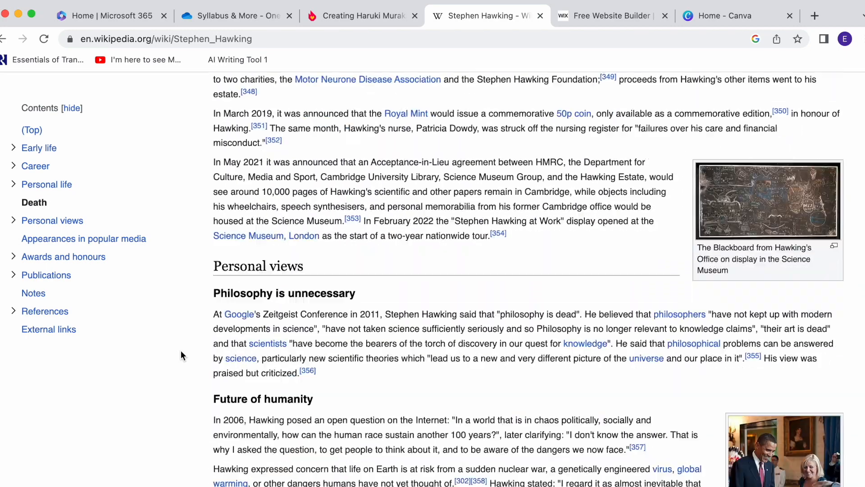
scroll(180, 356, down, 1)
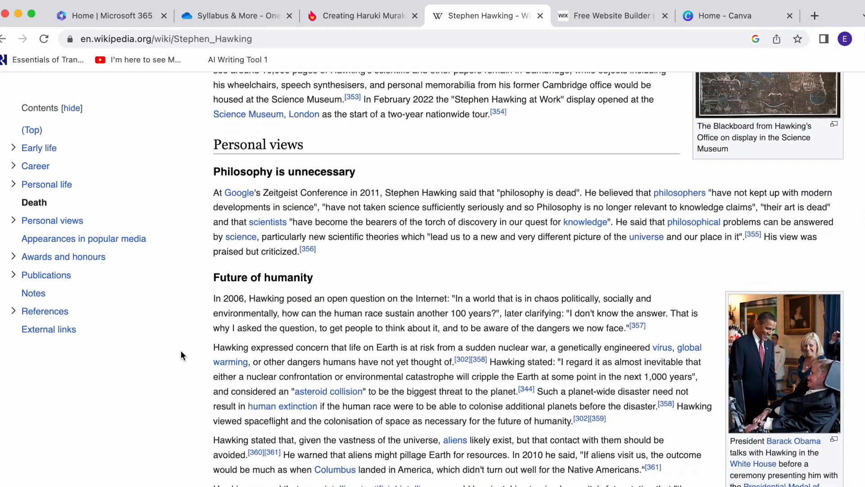
scroll(181, 351, down, 6)
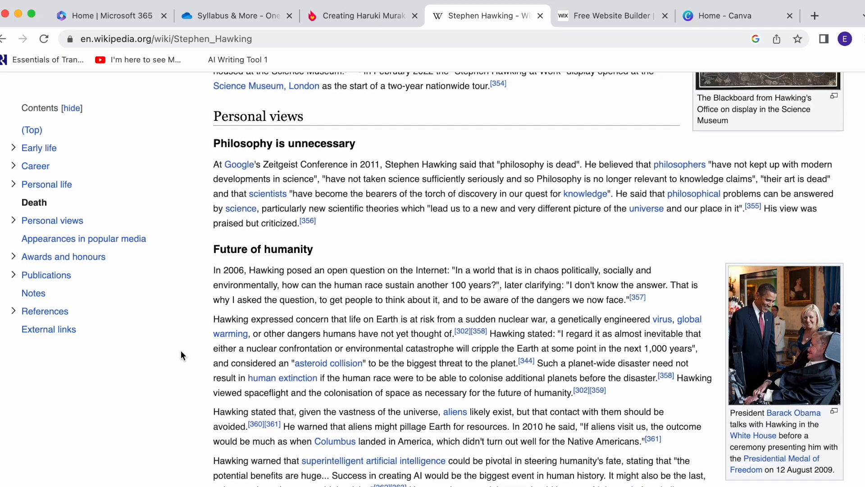
scroll(181, 350, down, 15)
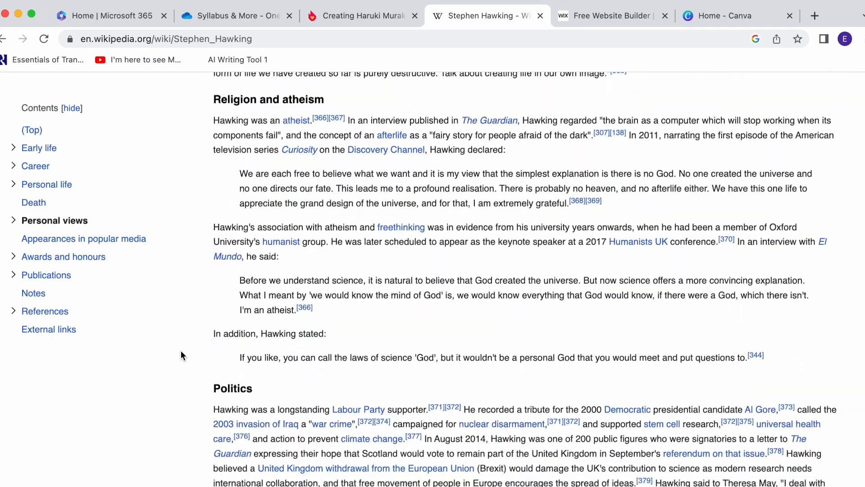
Step: Examine the Appearances in popular media, Awards and honours, and Publications sections, including the lists of books and films
scroll(180, 350, down, 5)
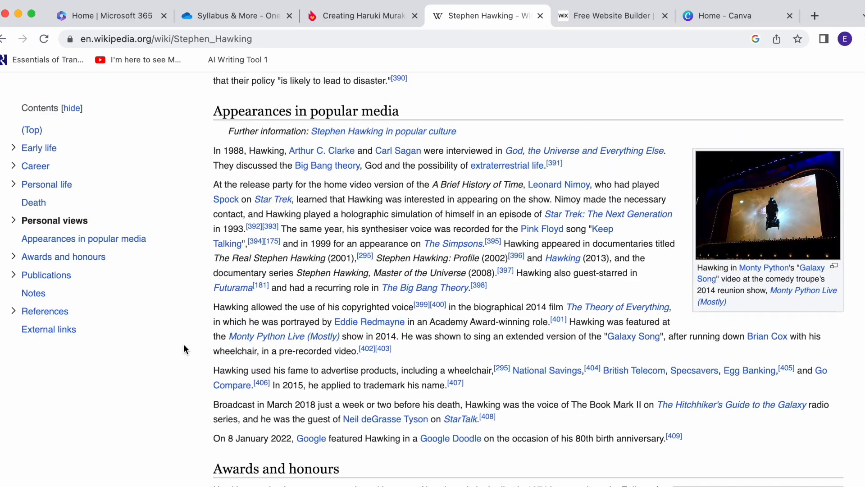
scroll(183, 348, down, 1)
scroll(183, 349, down, 12)
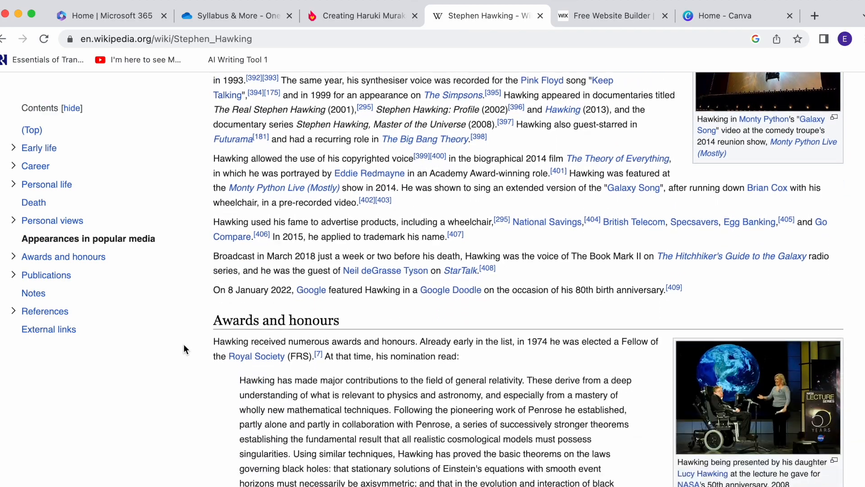
scroll(184, 349, down, 9)
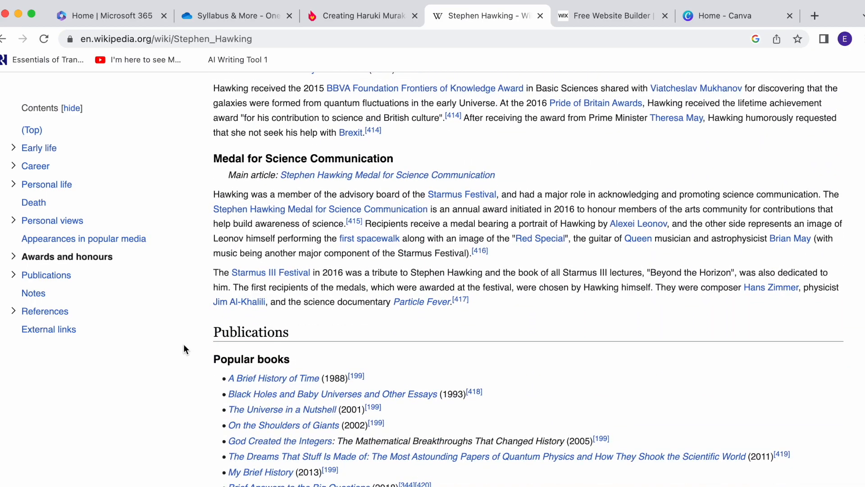
scroll(183, 348, down, 16)
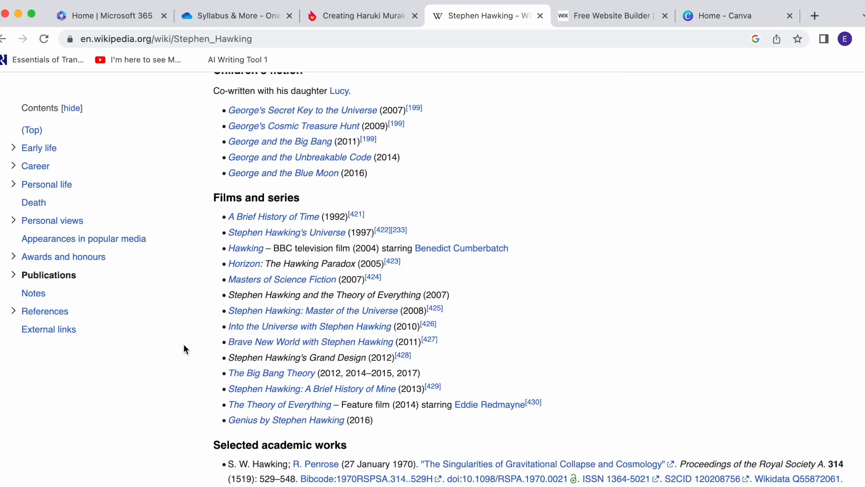
scroll(183, 349, up, 14)
scroll(184, 349, up, 7)
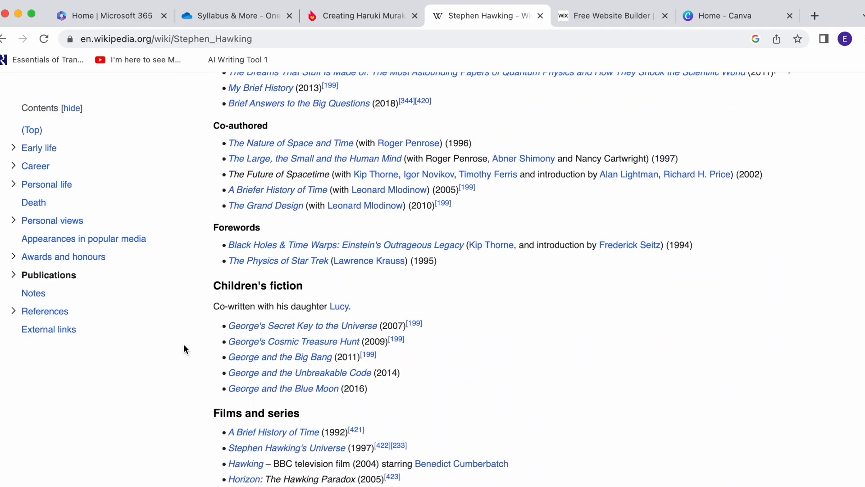
scroll(183, 349, down, 3)
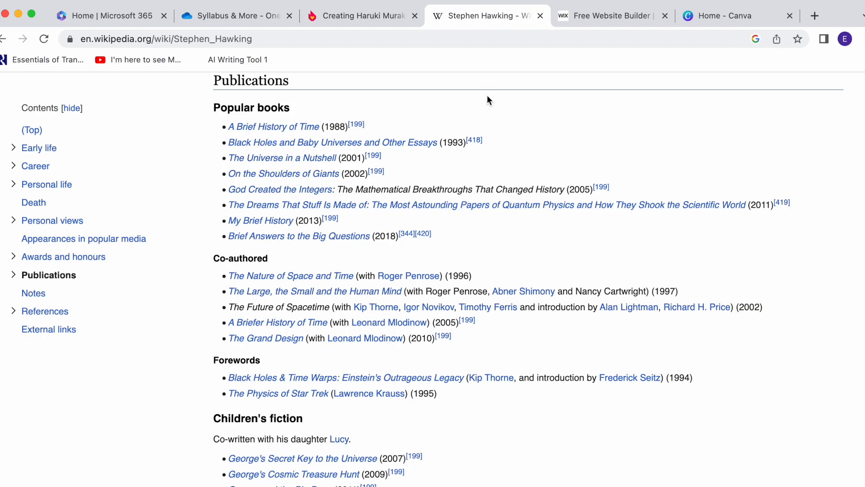
scroll(457, 91, up, 1)
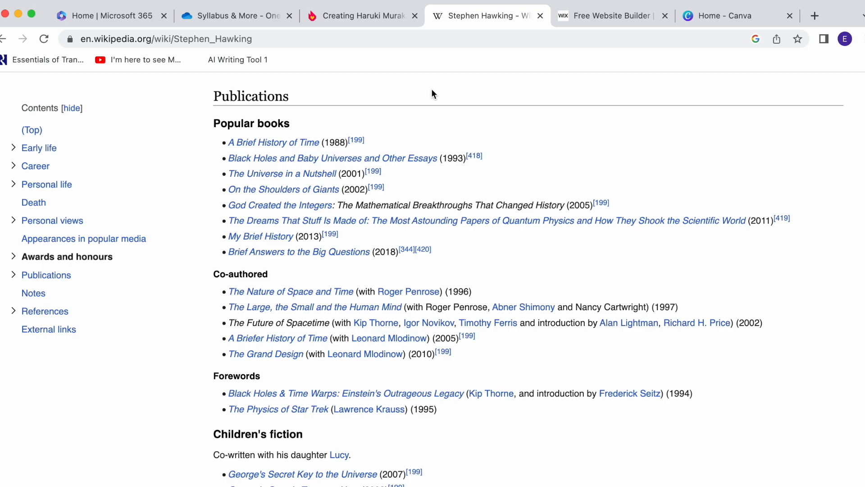
Step: Switch to the Haruki Murakami article on Red Link Wiki and start a new infobox template after "Basic biographical information."
click(376, 18)
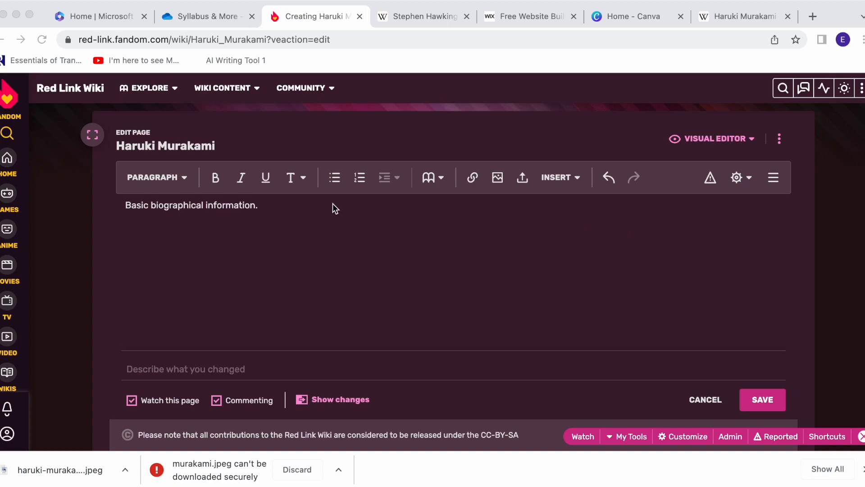
click(312, 206)
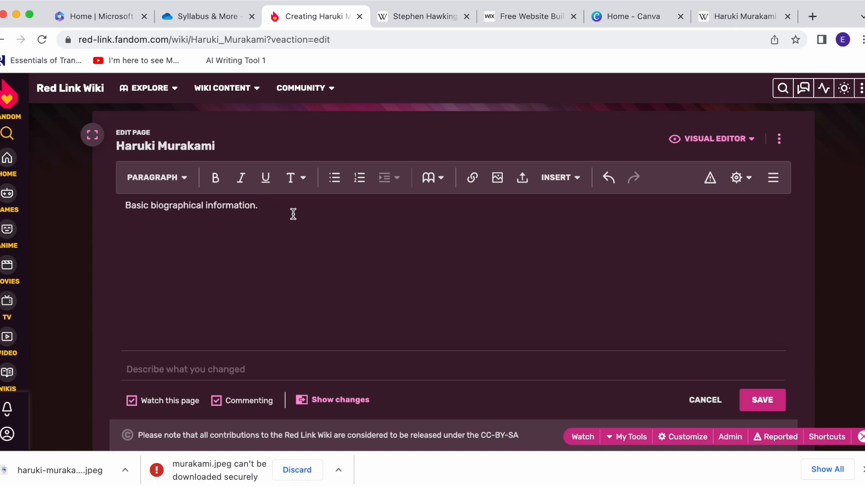
click(556, 178)
click(572, 204)
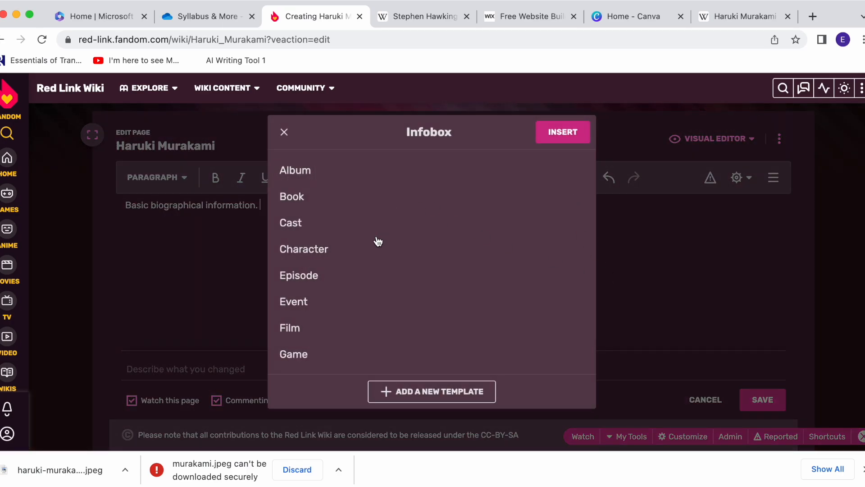
scroll(377, 239, down, 1)
click(439, 392)
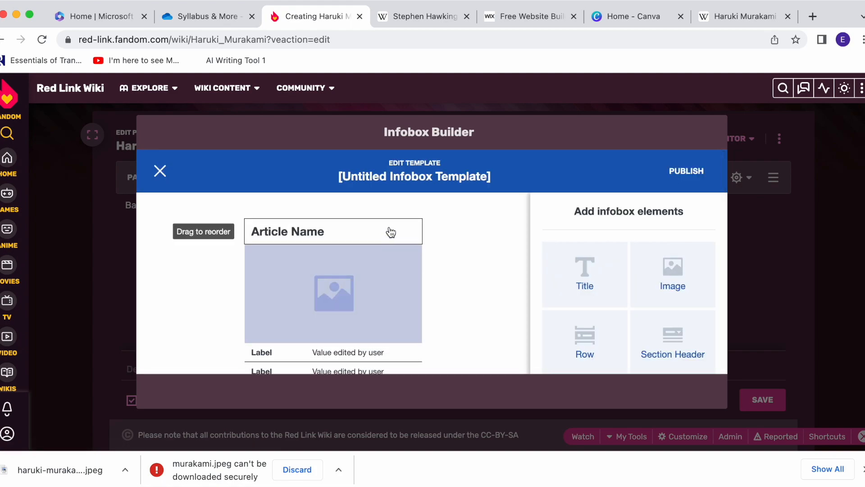
Step: Check the default image placeholder in the untitled infobox template and add a second image element below the label rows
scroll(447, 218, down, 2)
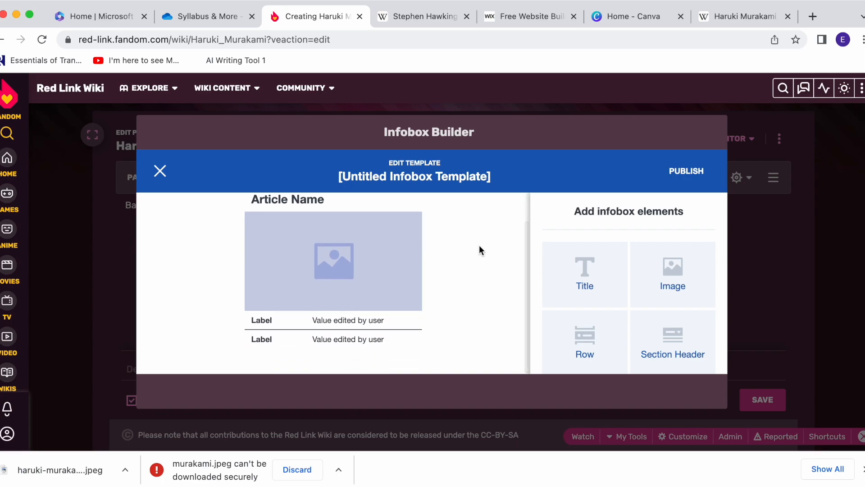
scroll(480, 245, down, 1)
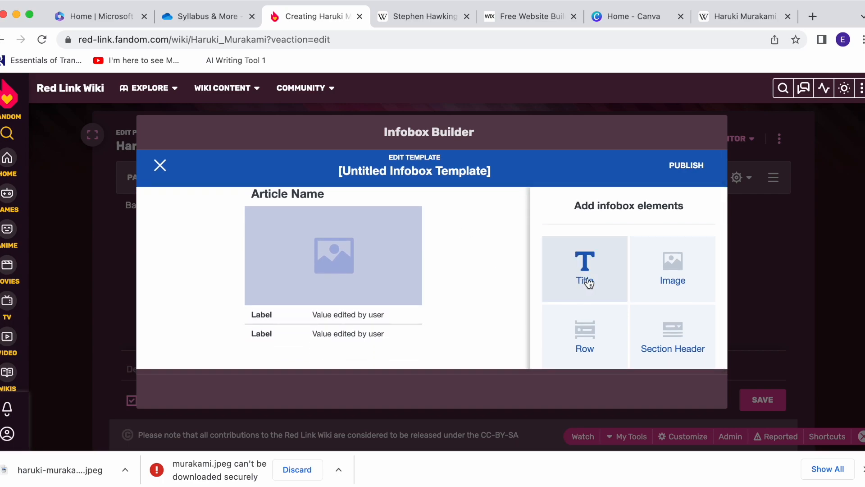
scroll(489, 223, up, 1)
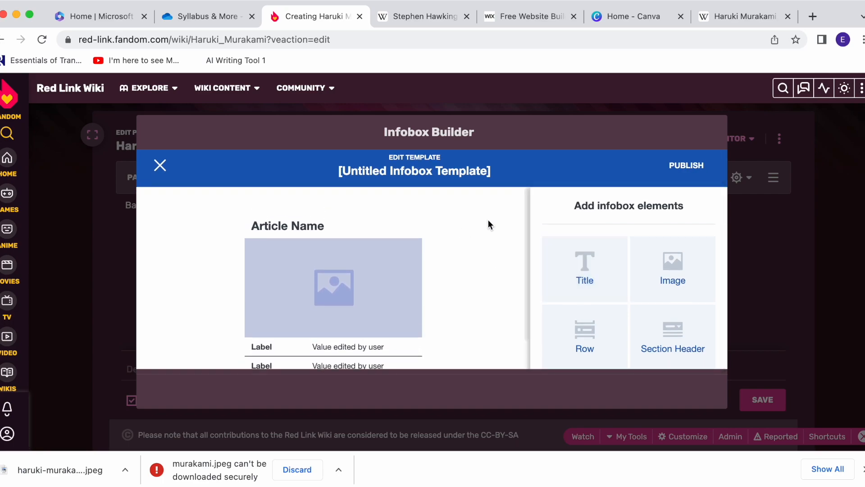
scroll(461, 240, down, 1)
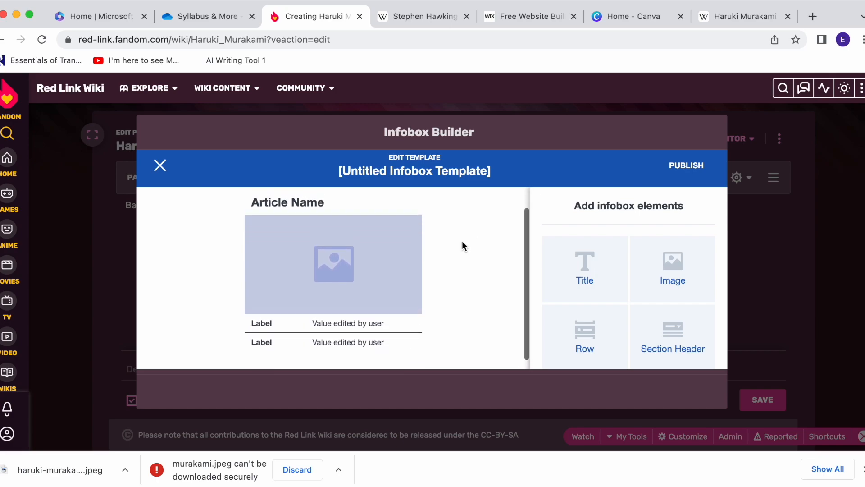
click(321, 264)
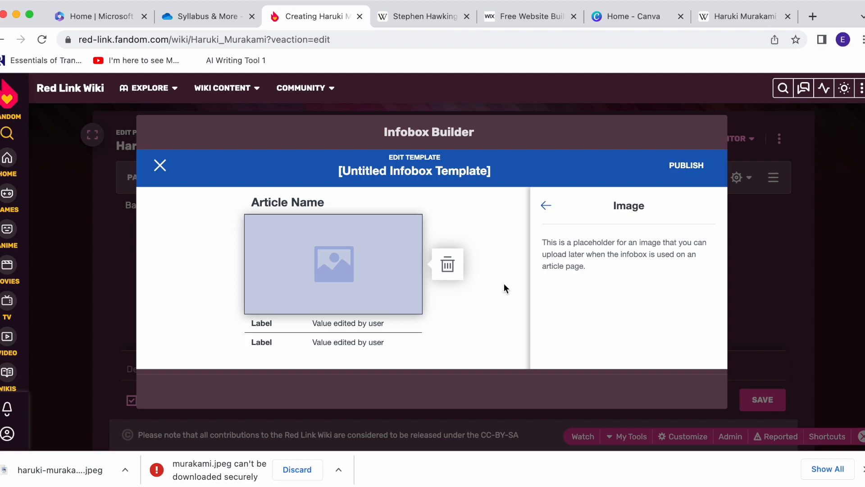
click(545, 208)
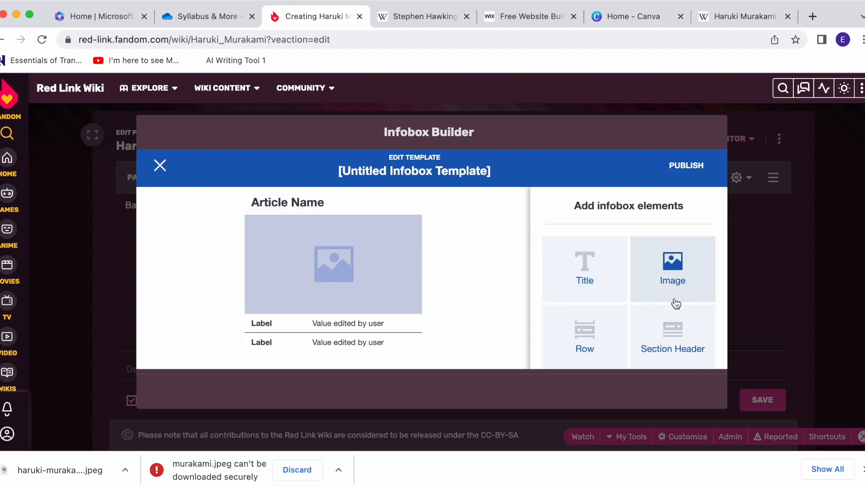
click(675, 270)
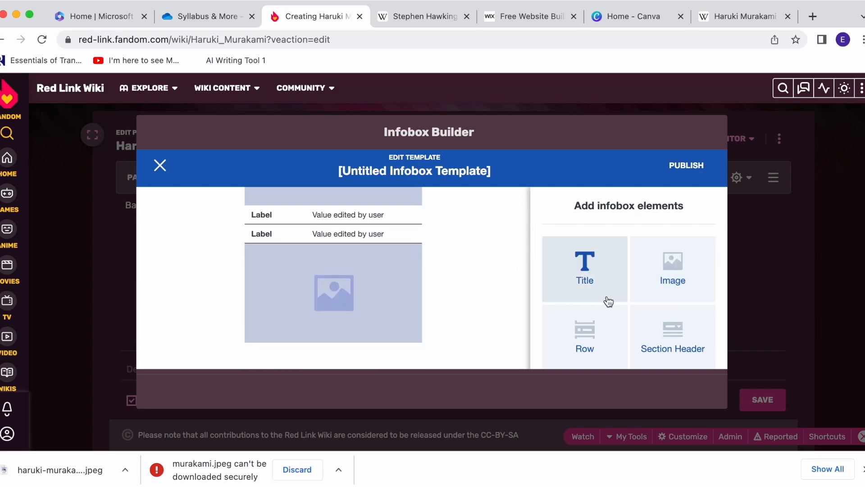
Step: Add a section header and a label row below the second image in the infobox template
click(683, 341)
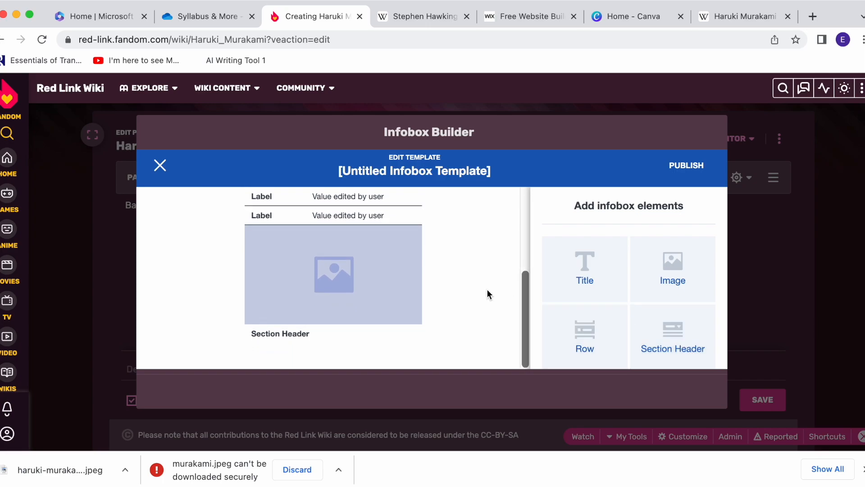
click(593, 334)
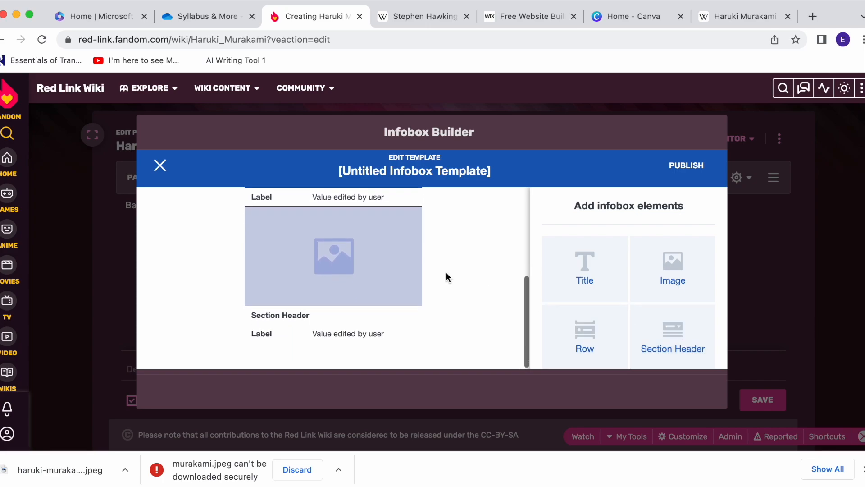
scroll(433, 317, up, 10)
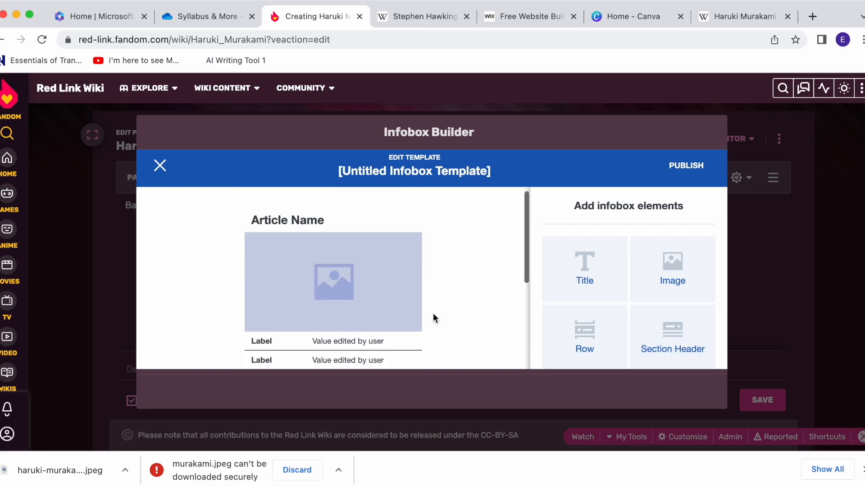
Step: Discard the untitled infobox template with its unsaved changes and return to the article editor
click(163, 168)
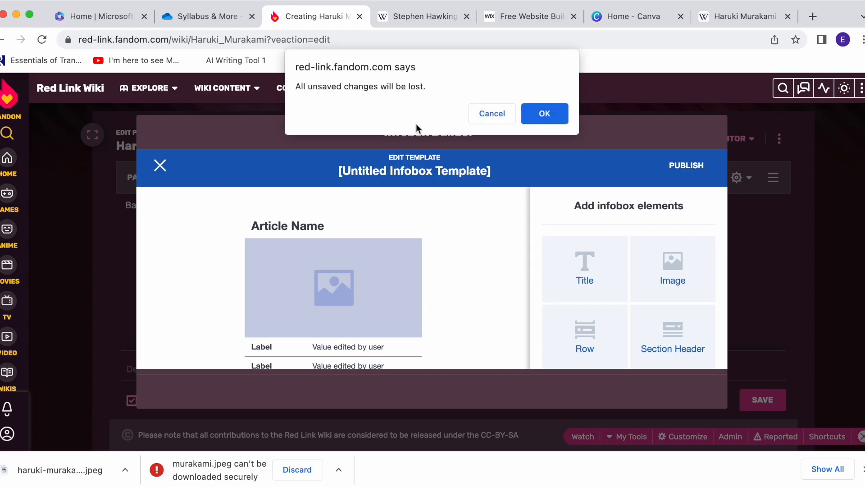
click(554, 111)
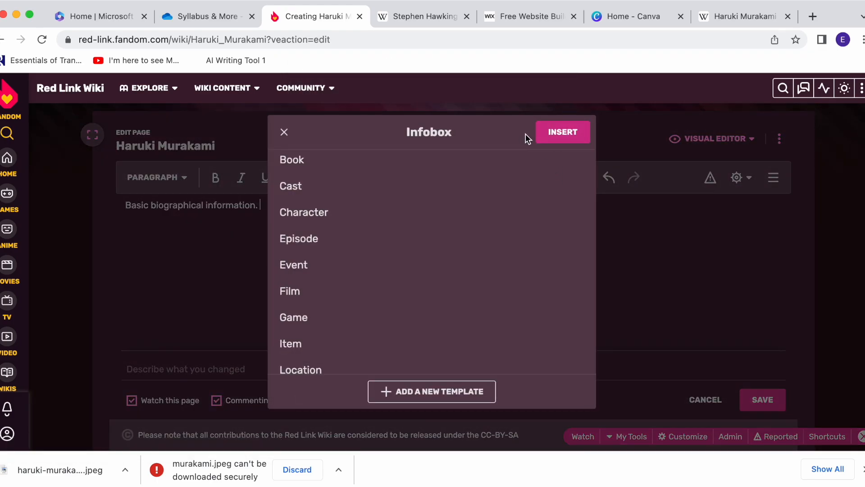
click(291, 132)
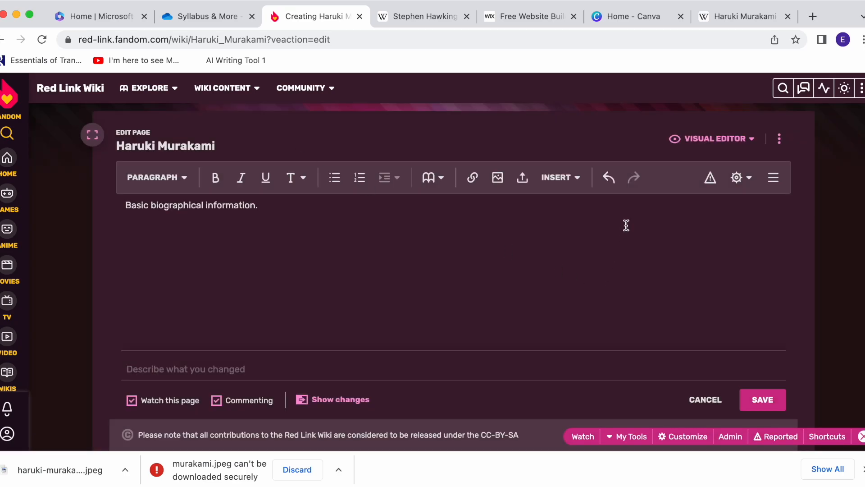
Step: Insert an infobox based on the Cast template and enter Haruki Murakami as its name
click(572, 180)
click(586, 211)
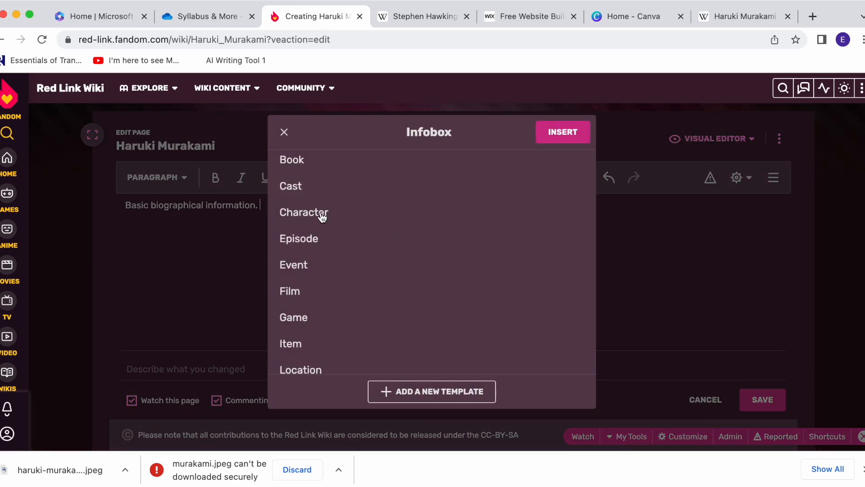
click(296, 187)
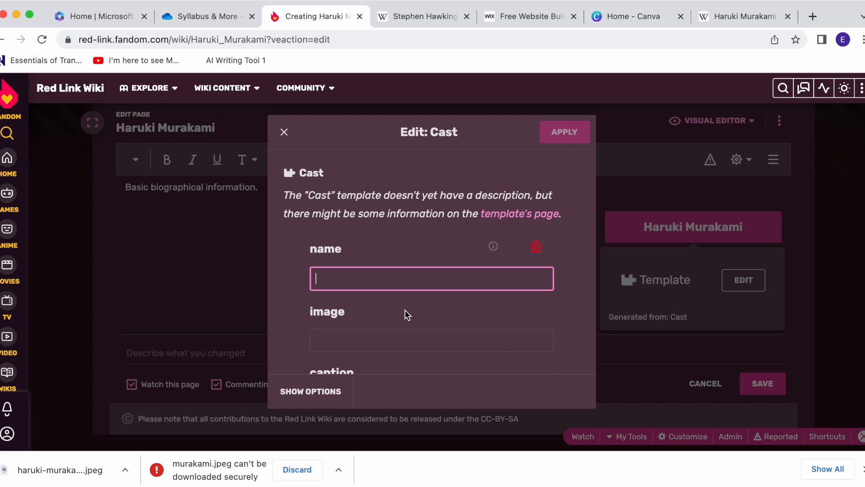
text(Hura)
key(BackSpace)
key(BackSpace)
key(BackSpace)
text(aru)
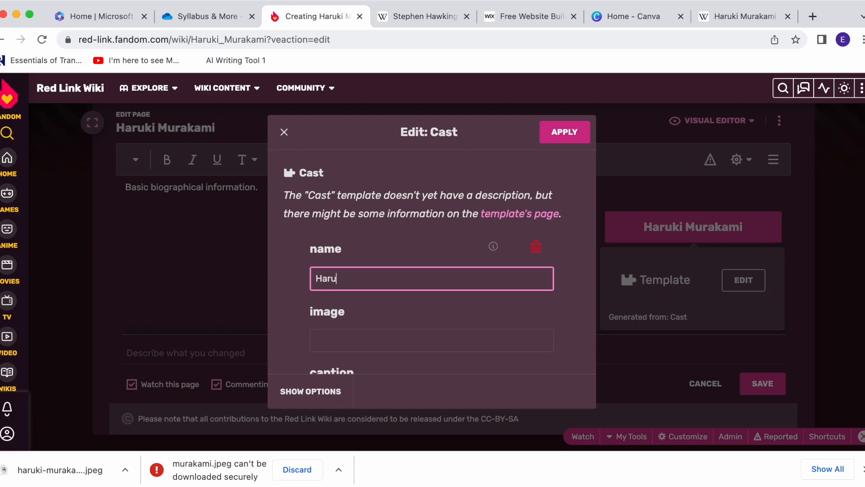
text(ki Murakami)
Step: Fill in the Cast infobox's birthdate field, taking the date from the Haruki Murakami Wikipedia article
scroll(383, 310, down, 2)
scroll(383, 310, down, 1)
click(365, 310)
scroll(399, 313, down, 2)
click(399, 312)
click(734, 18)
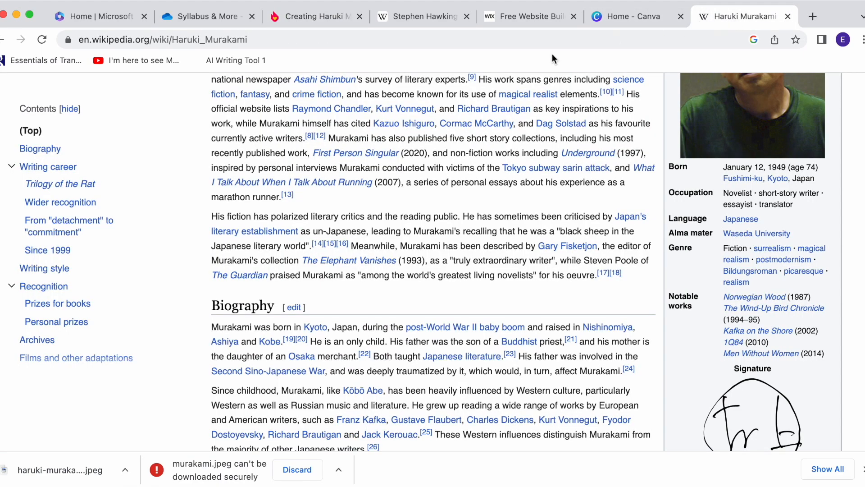
scroll(552, 275, up, 4)
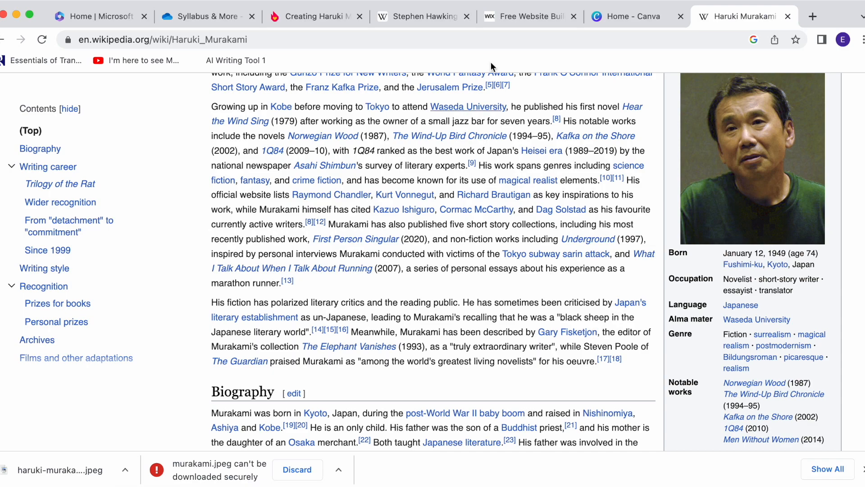
click(307, 19)
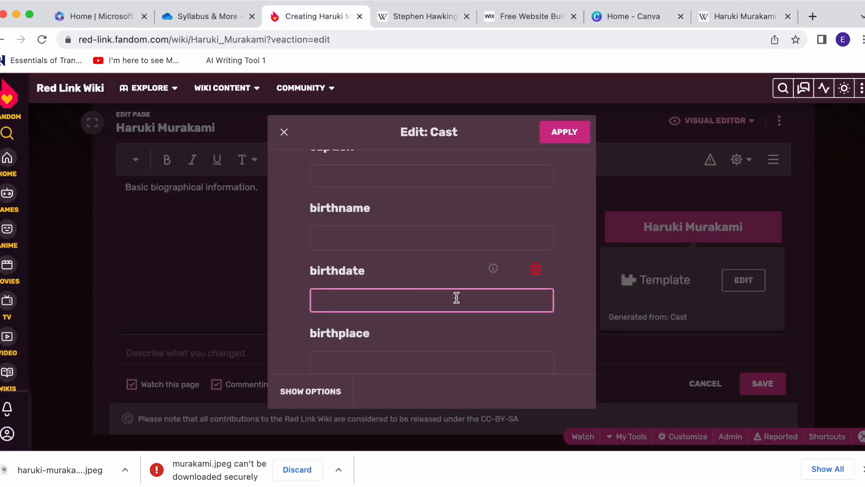
text(1/12/1945)
key(BackSpace)
text(9)
Step: Set the birthplace in the Cast infobox to Kyoto, Japan
scroll(385, 304, down, 2)
click(374, 308)
text(Kyo)
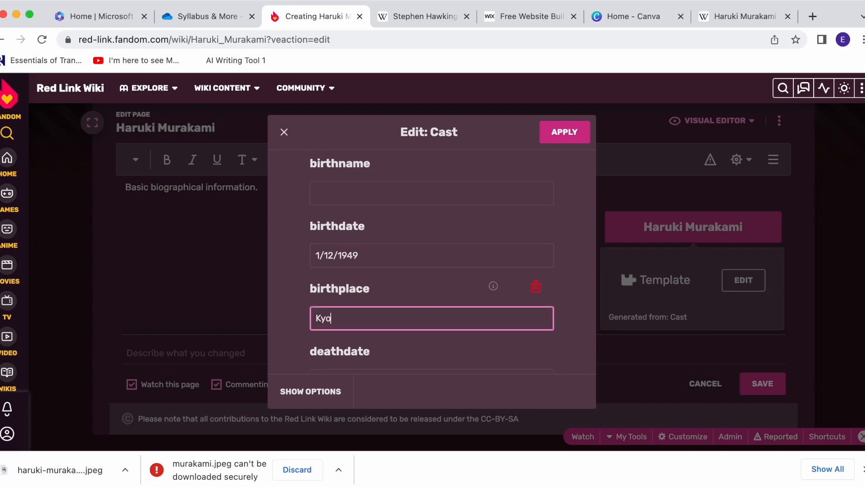
text(to, Japan)
Step: Set the occupation in the Cast infobox to Writer
scroll(394, 284, down, 5)
scroll(415, 333, down, 8)
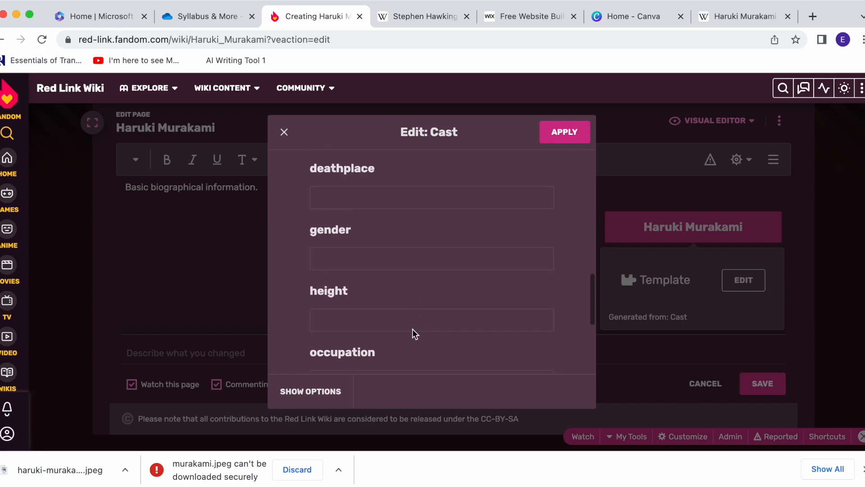
scroll(412, 332, down, 2)
click(350, 241)
text(Writer)
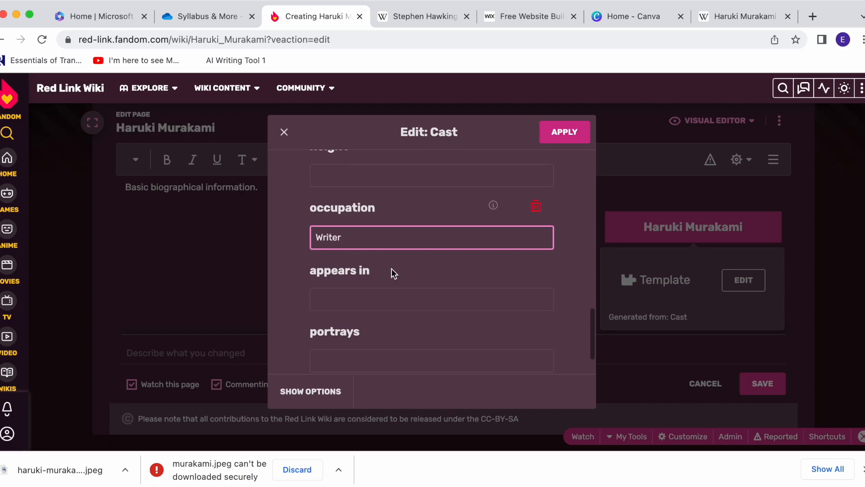
Step: Add a custom "Previous Work" field with the value "Owned Jazz Club" and apply the infobox changes
scroll(393, 273, down, 2)
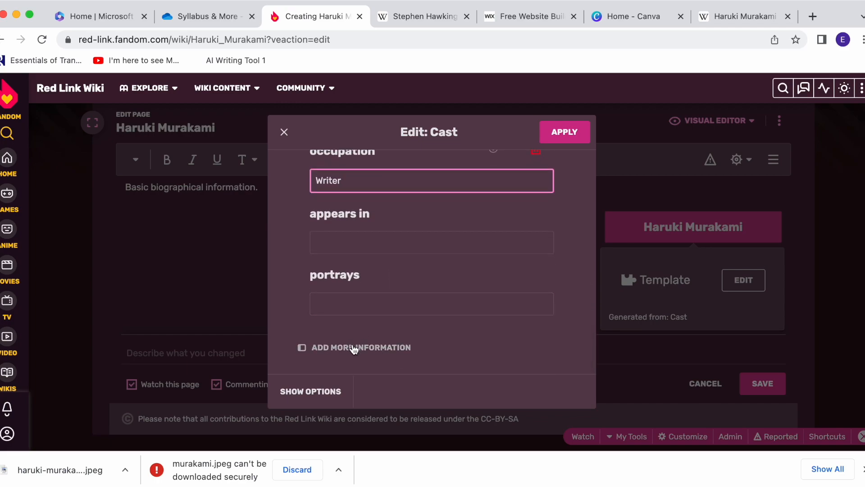
click(352, 350)
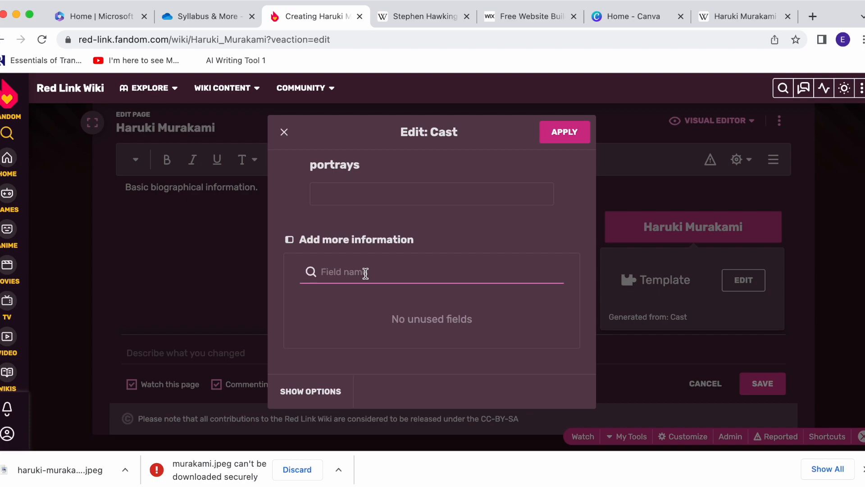
text(Previous Work)
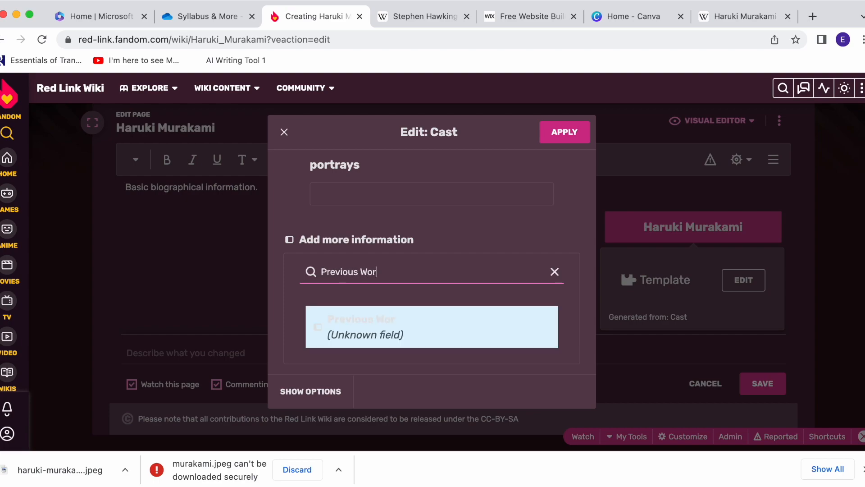
key(Return)
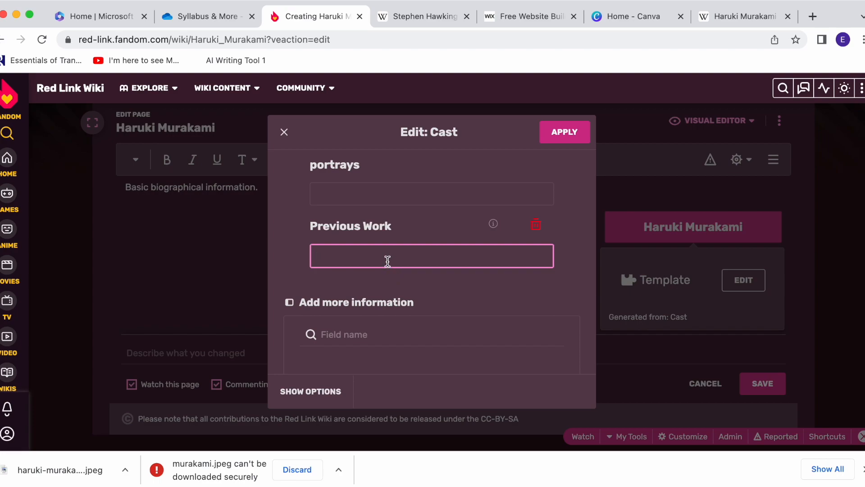
text(Owned Jazz Club)
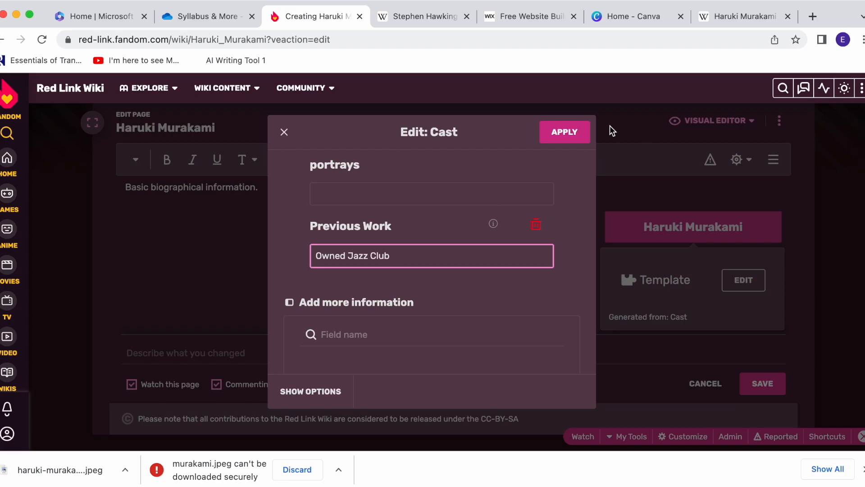
click(578, 135)
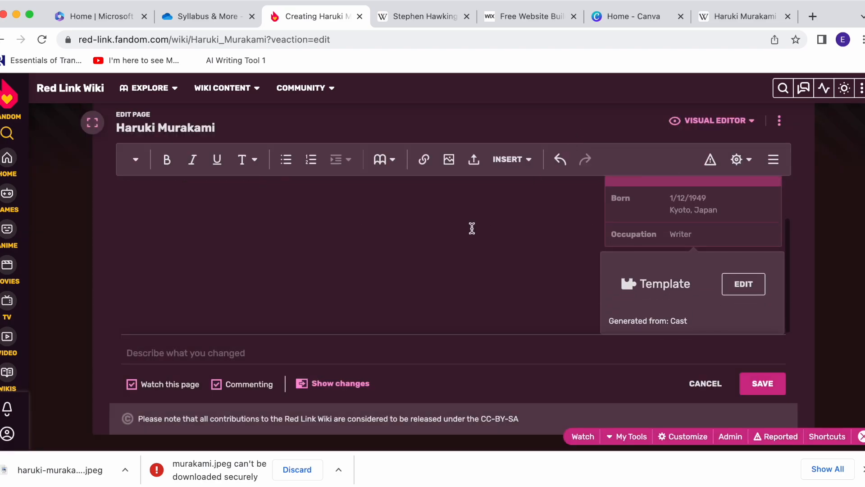
Step: Insert an empty paragraph between "Basic biographical information." and the infobox, and undo the insertion
scroll(558, 253, up, 3)
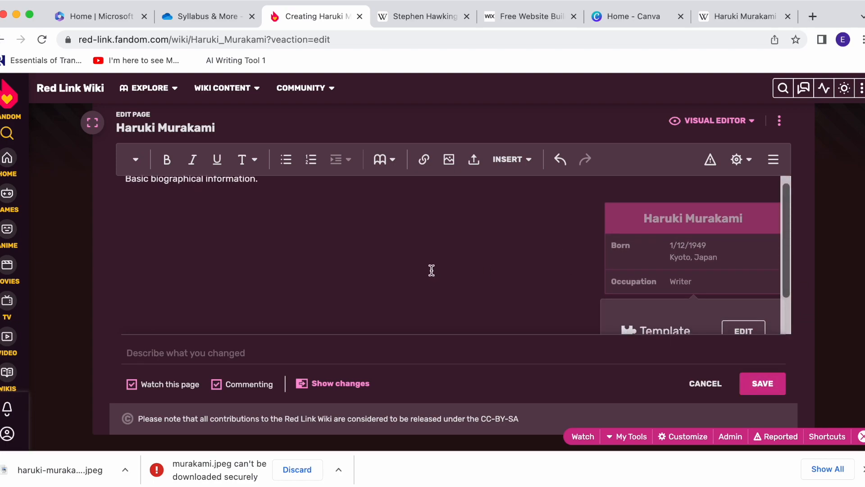
click(348, 227)
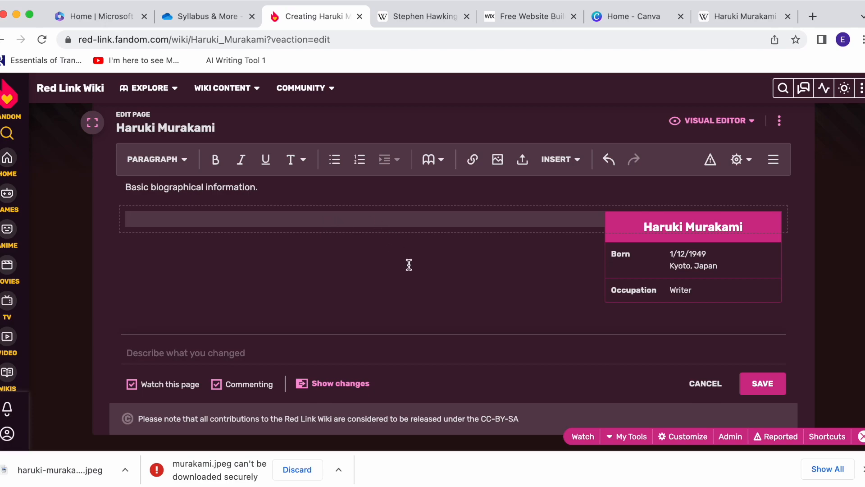
click(312, 186)
scroll(299, 194, up, 1)
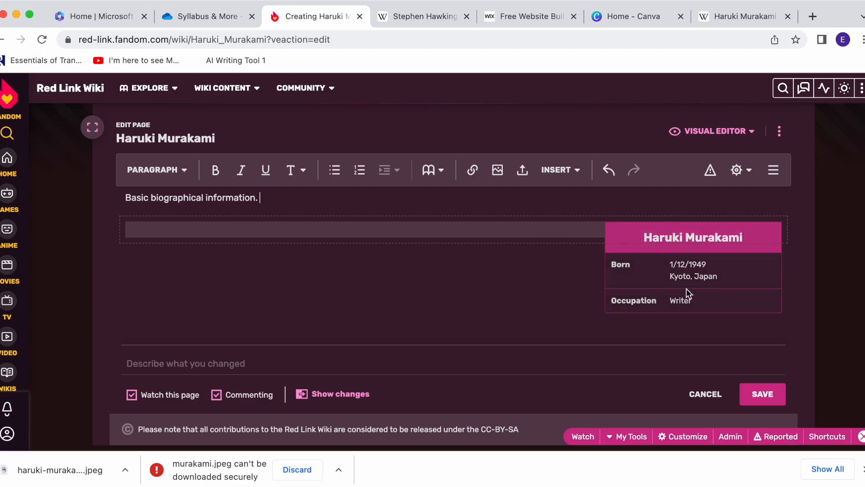
click(290, 234)
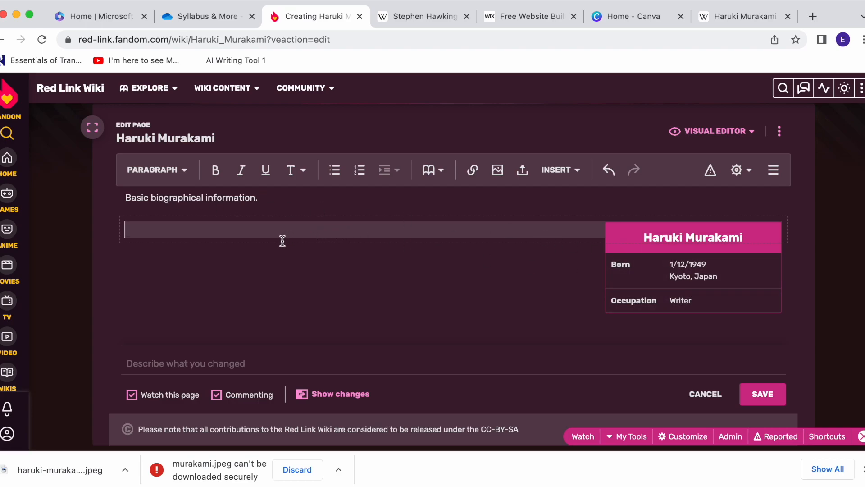
click(599, 168)
key(super+shift+z)
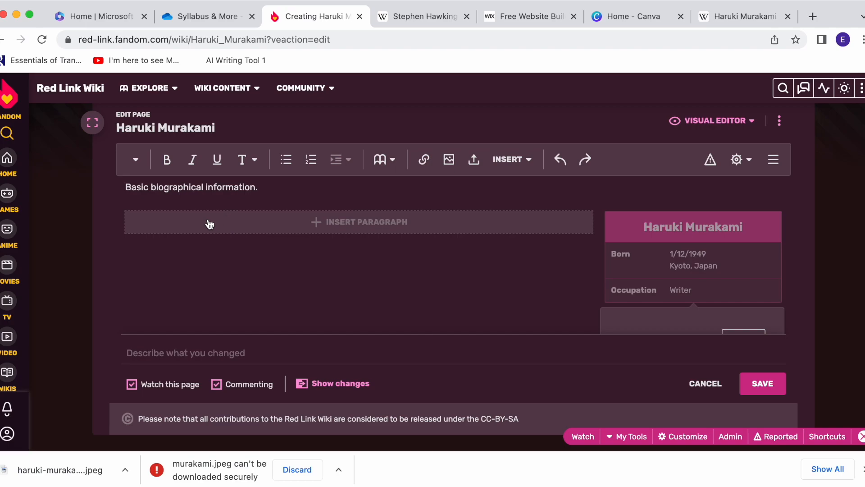
Step: Insert a paragraph before the infobox and make it a Sub-heading 1 reading "Early Life"
click(349, 224)
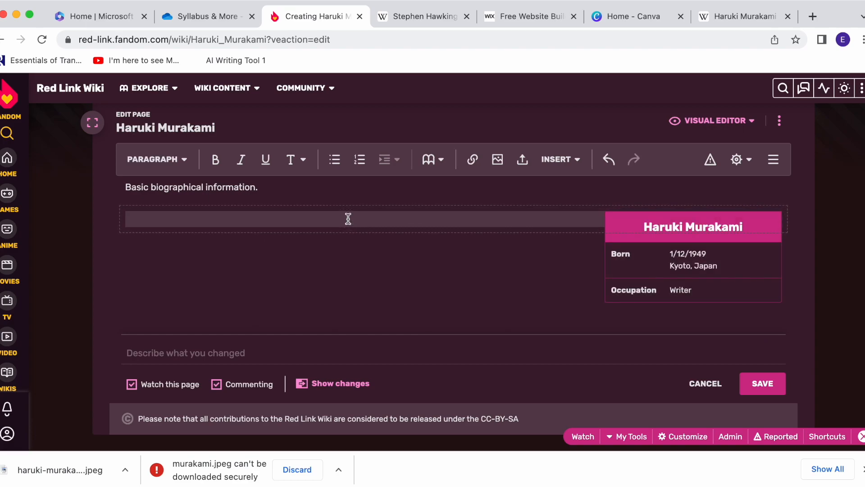
click(187, 162)
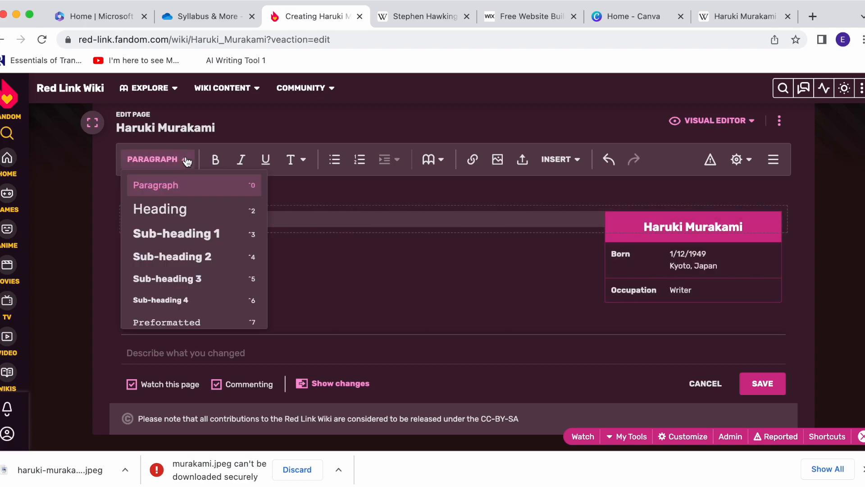
click(195, 235)
text(Early Life)
key(Return)
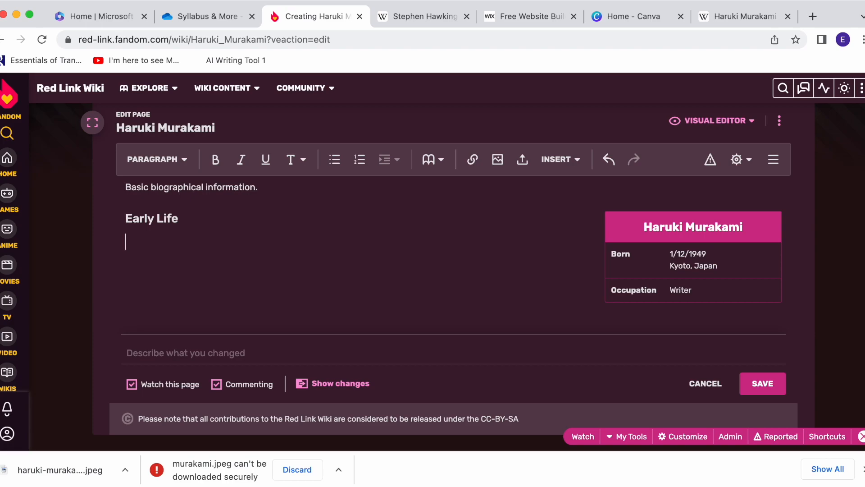
Step: Write "Haruki Murakami didn't like school." under the Early Life heading and start a new paragraph below it
text(Haruki Murakami didn't like school.)
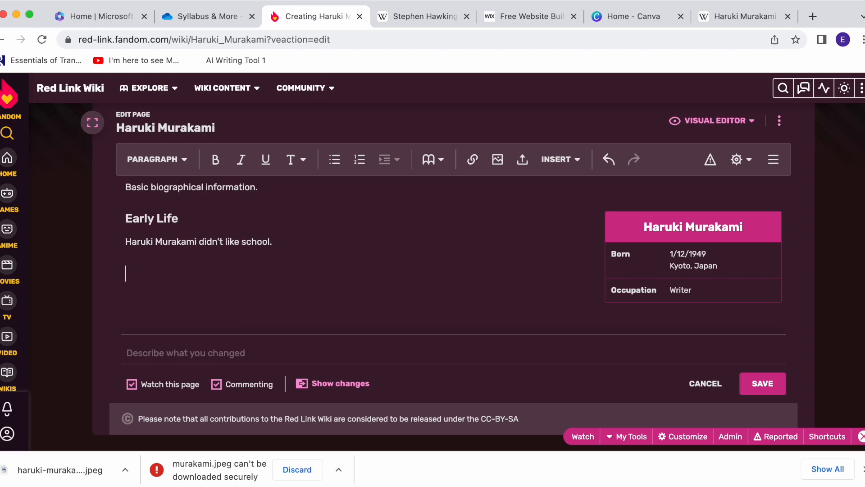
key(Return)
scroll(305, 225, down, 1)
scroll(300, 235, up, 1)
scroll(300, 235, down, 1)
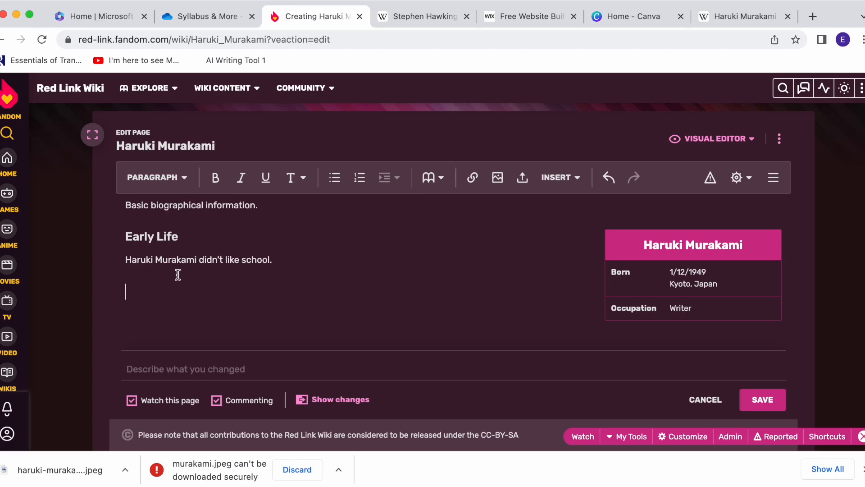
Step: Insert a table below the Early Life text, make it sortable and select its first content cell
click(565, 189)
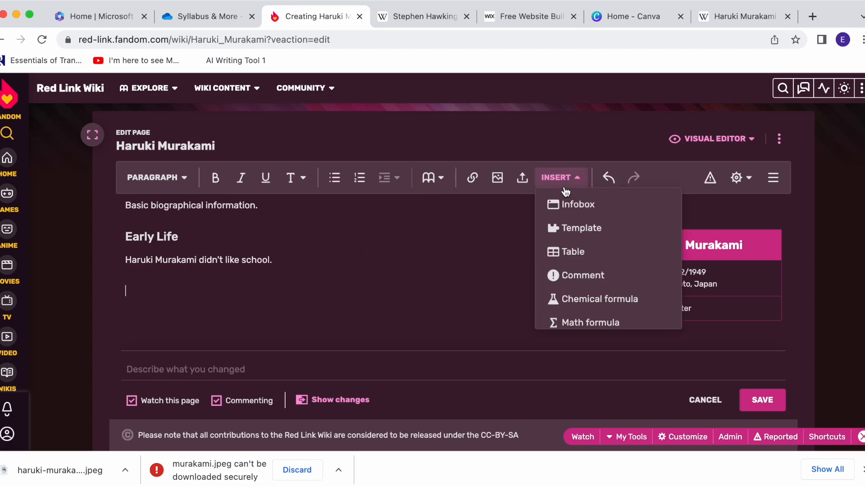
click(596, 254)
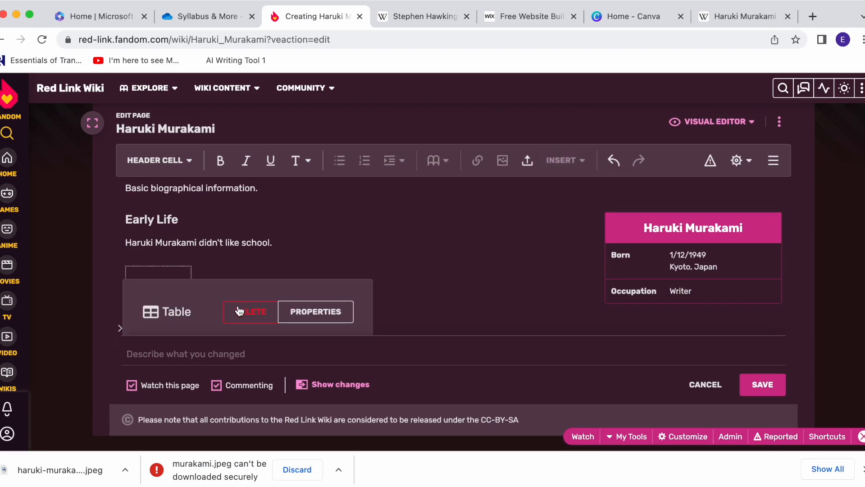
click(324, 311)
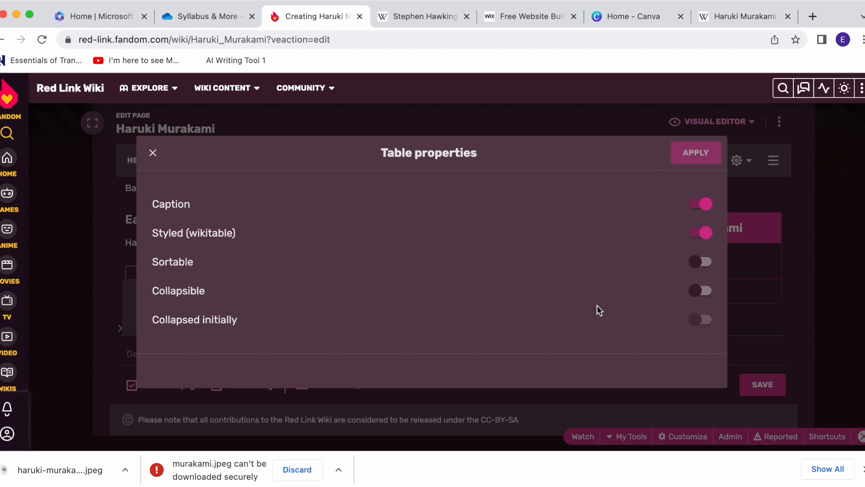
click(701, 264)
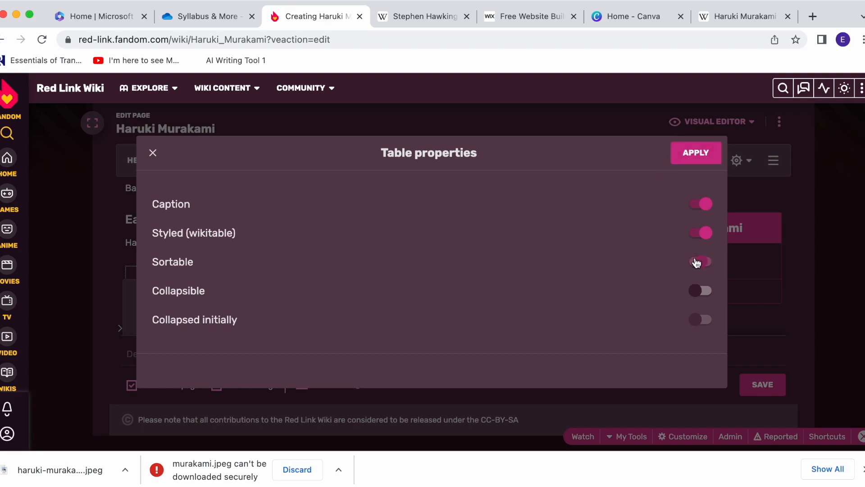
click(694, 158)
scroll(415, 285, down, 1)
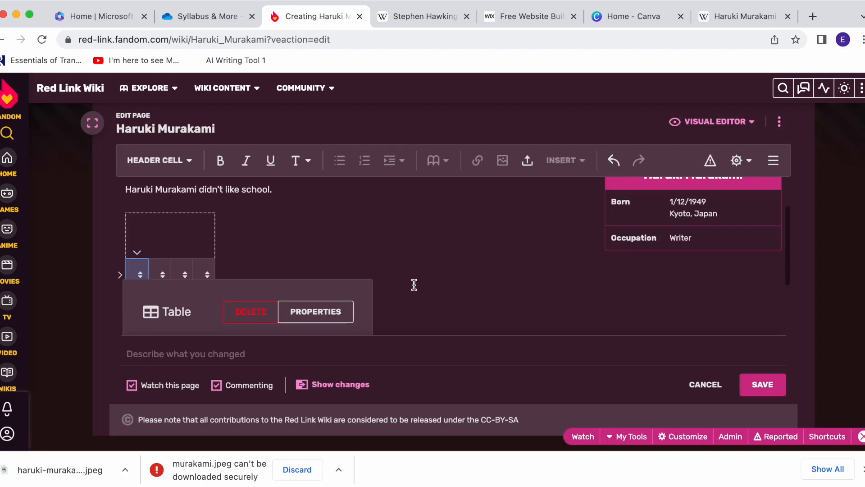
click(420, 262)
scroll(226, 272, down, 2)
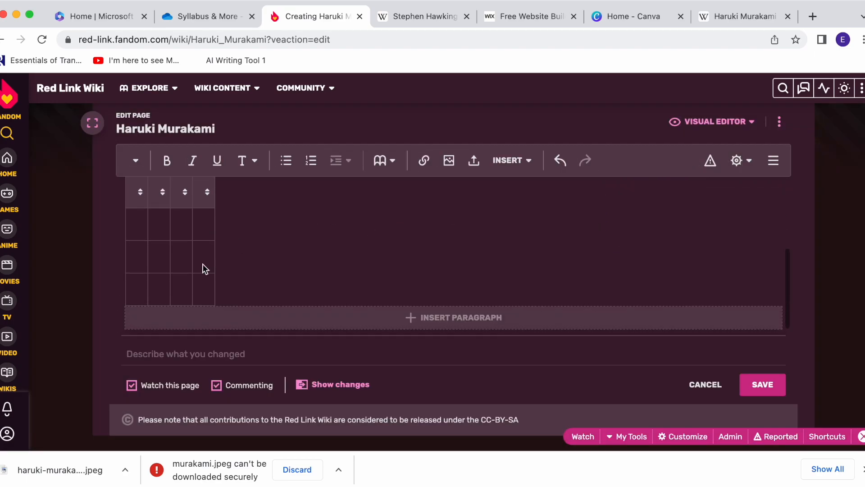
click(143, 228)
Step: Examine the Novels table in the Bibliography section of Wikipedia's Haruki Murakami article as a model for the table
click(739, 16)
scroll(387, 237, down, 10)
scroll(388, 238, down, 20)
scroll(388, 230, down, 20)
scroll(390, 213, down, 6)
scroll(390, 213, up, 7)
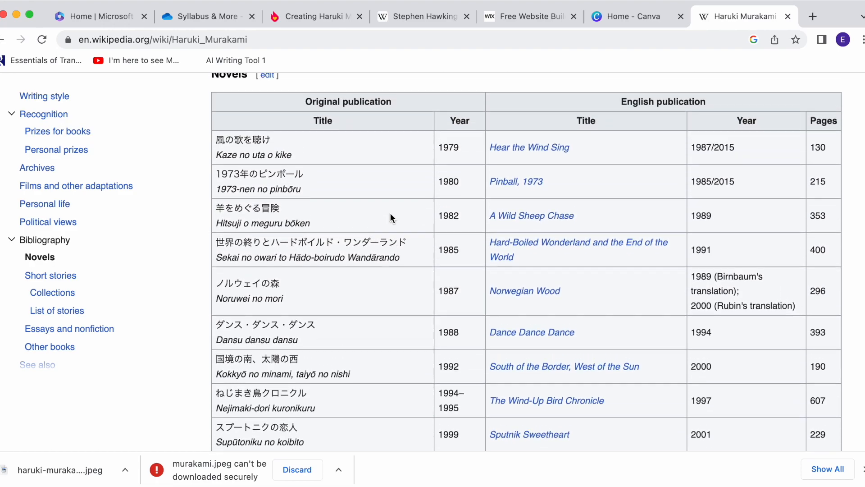
scroll(390, 218, up, 1)
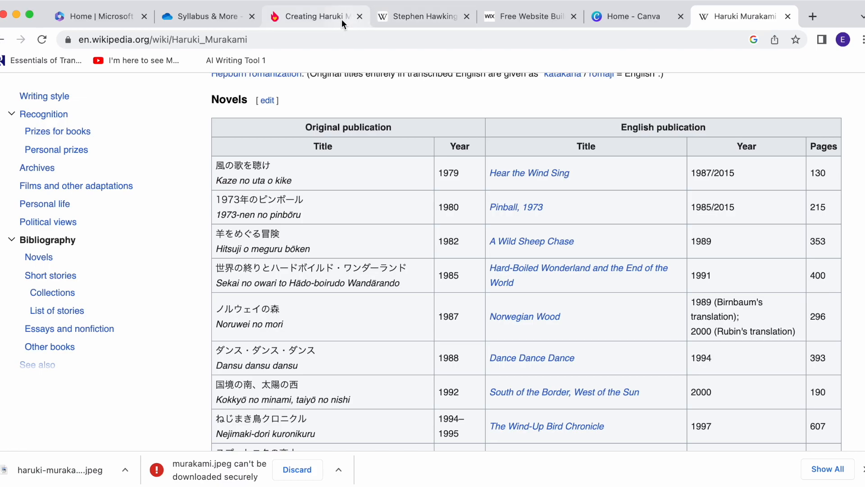
Step: Return to the Red Link Wiki editor and review the article's infobox, Early Life section and empty table
click(310, 15)
scroll(386, 249, up, 2)
scroll(386, 251, up, 3)
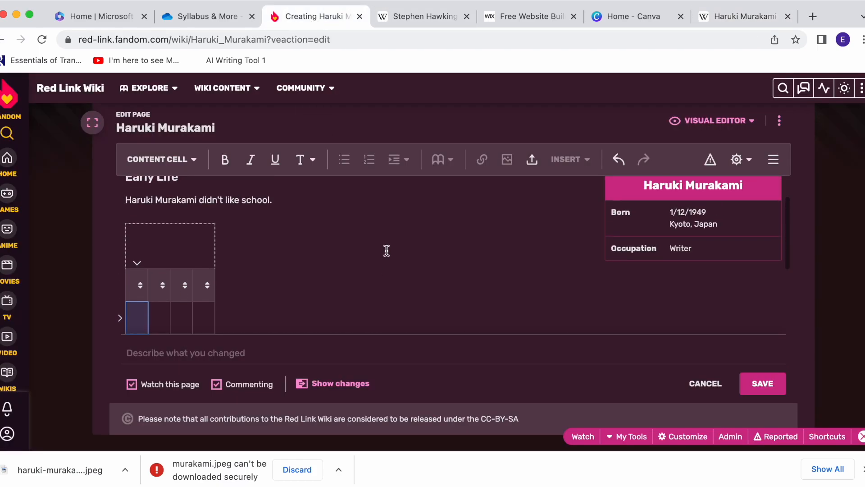
scroll(386, 251, up, 1)
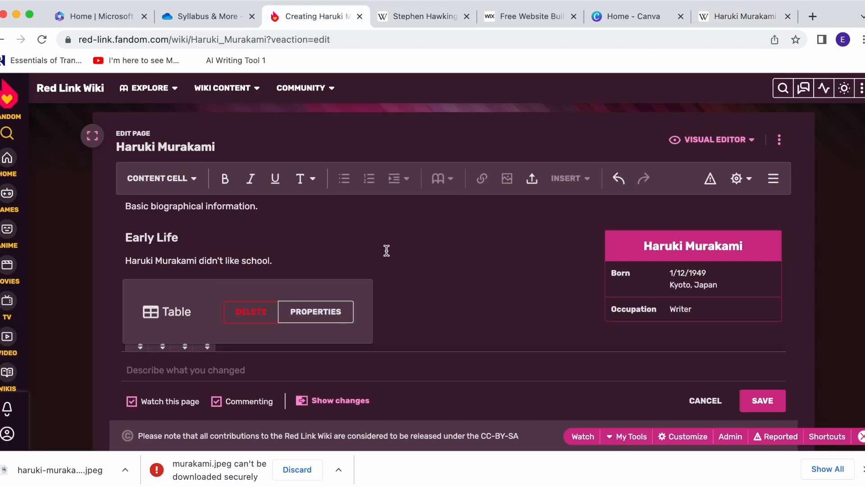
scroll(384, 254, down, 1)
scroll(419, 248, down, 1)
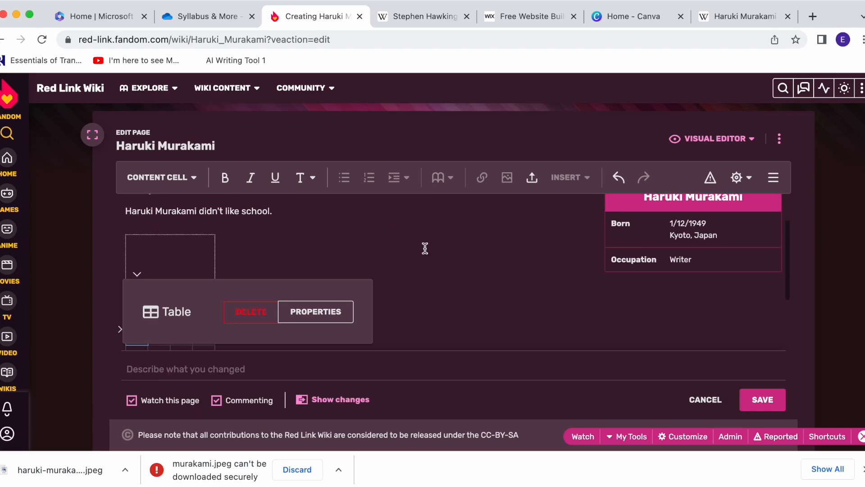
scroll(431, 248, up, 1)
scroll(431, 248, down, 2)
scroll(432, 248, down, 3)
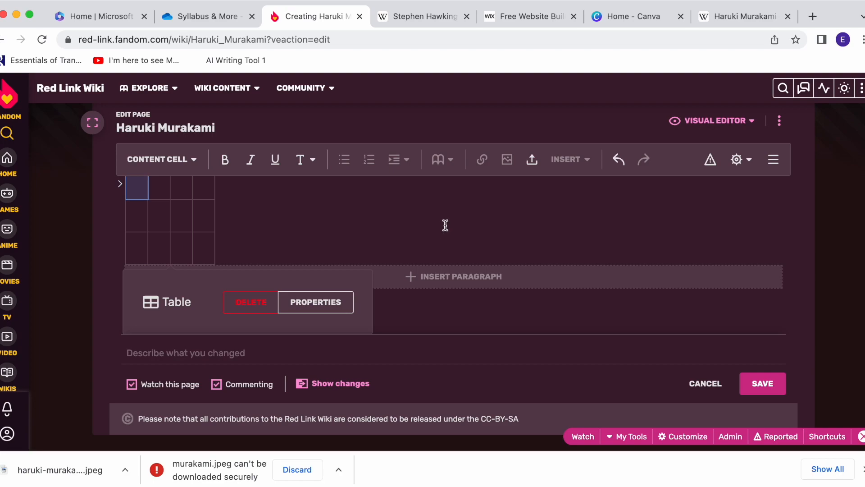
scroll(444, 224, up, 3)
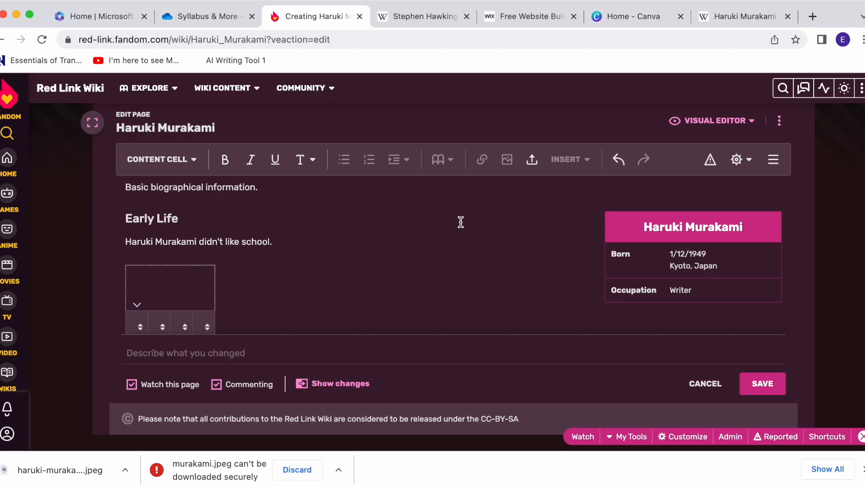
scroll(450, 223, down, 4)
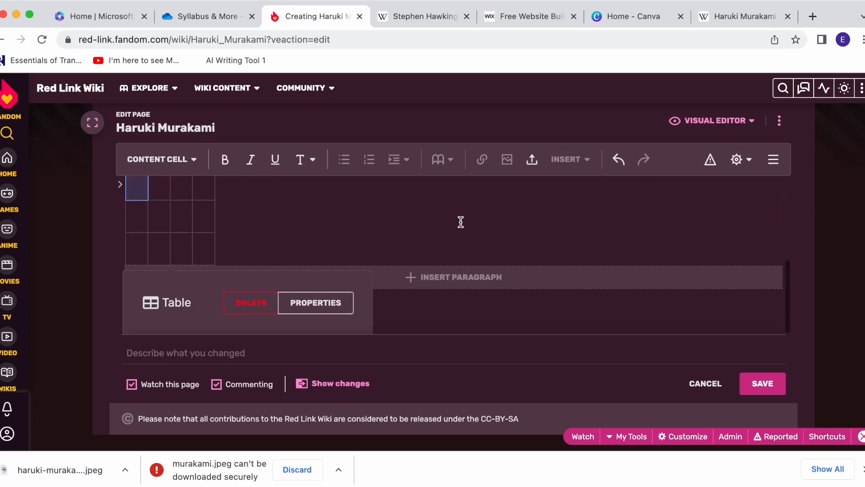
scroll(459, 222, up, 4)
click(374, 199)
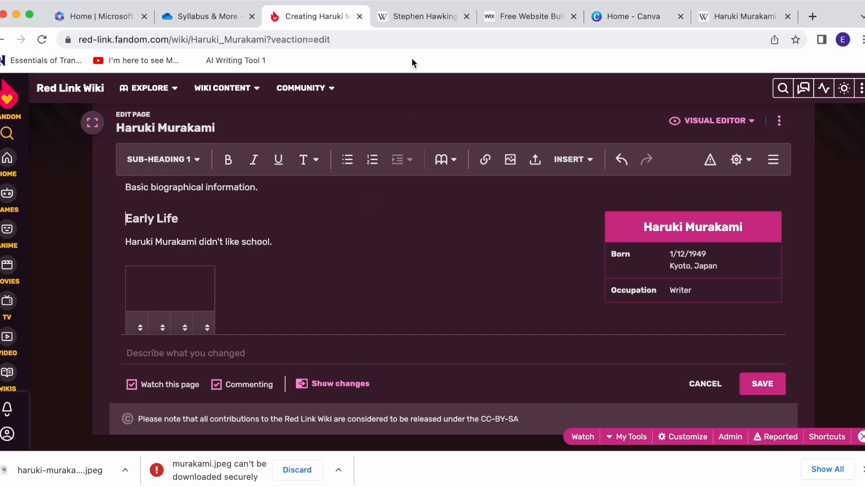
Step: Close the Wikipedia tabs for Stephen Hawking and Haruki Murakami
click(467, 17)
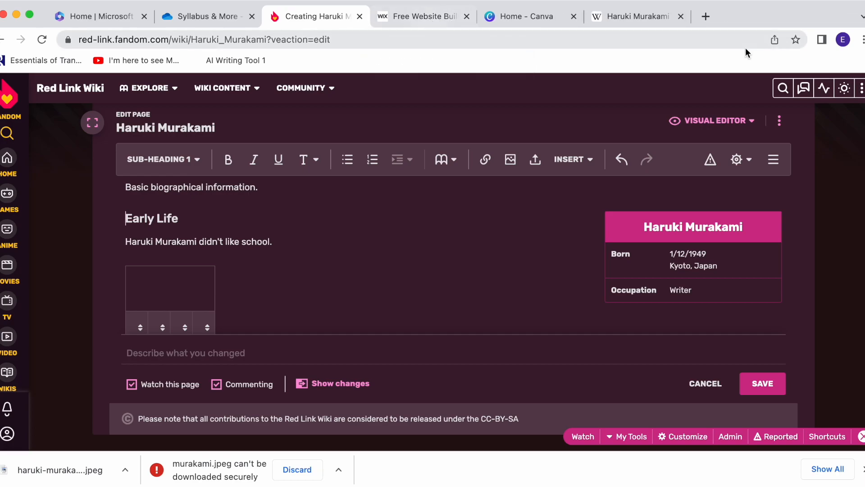
click(789, 17)
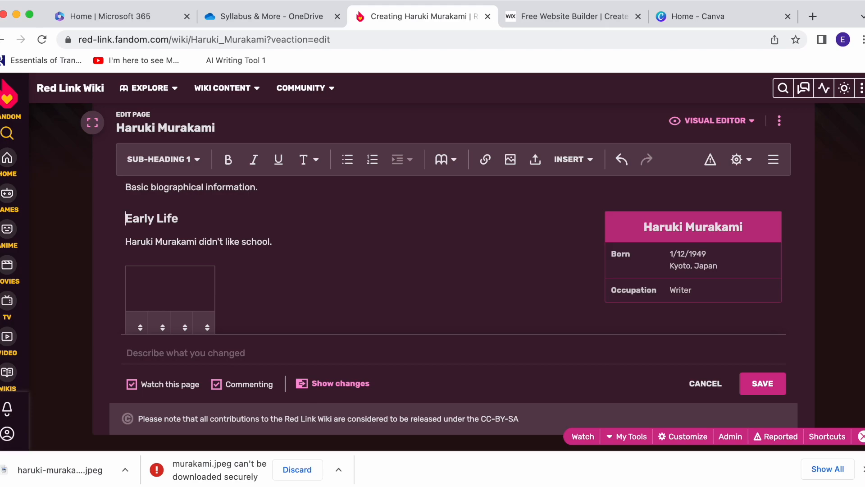
Step: Switch to GarageBand and look through the instrument and drum tracks of the open song project
key(F4)
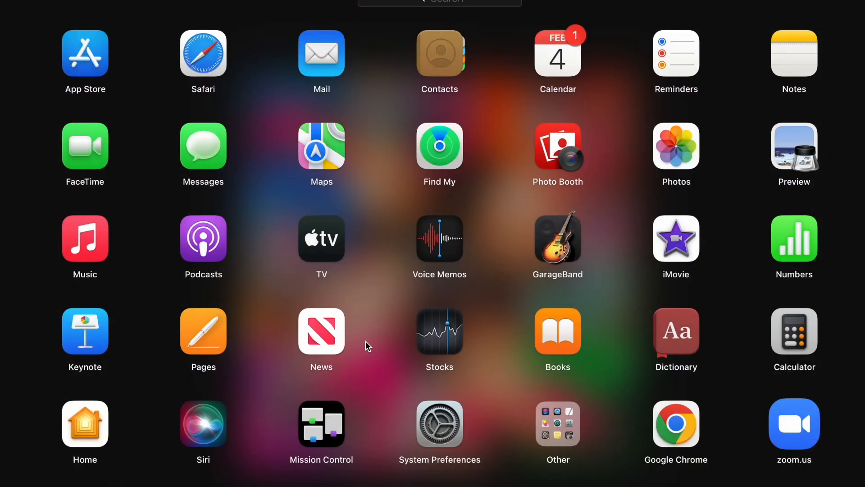
key(F4)
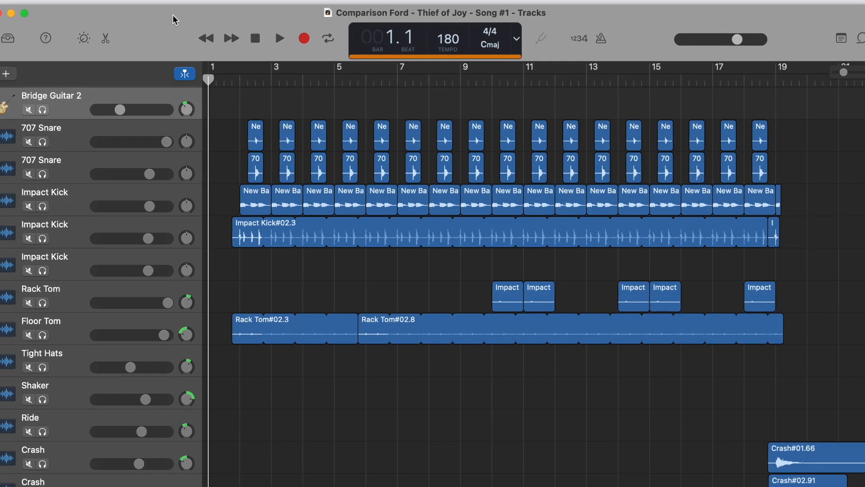
scroll(473, 193, up, 5)
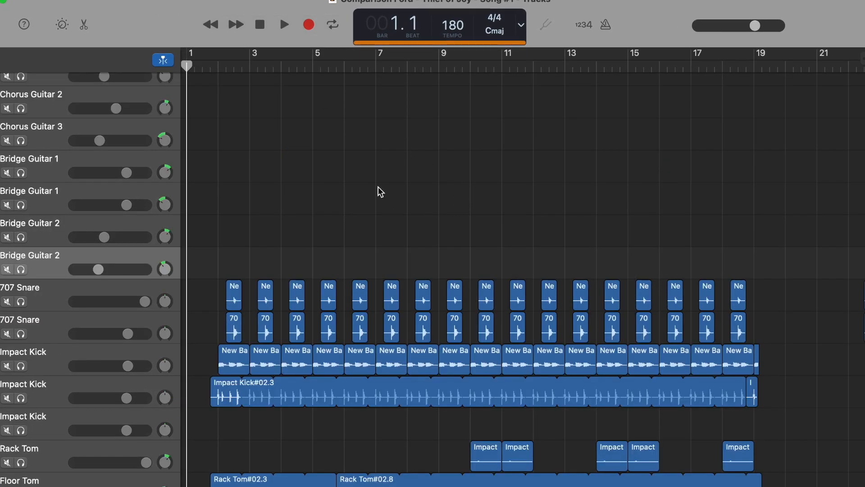
scroll(351, 171, up, 10)
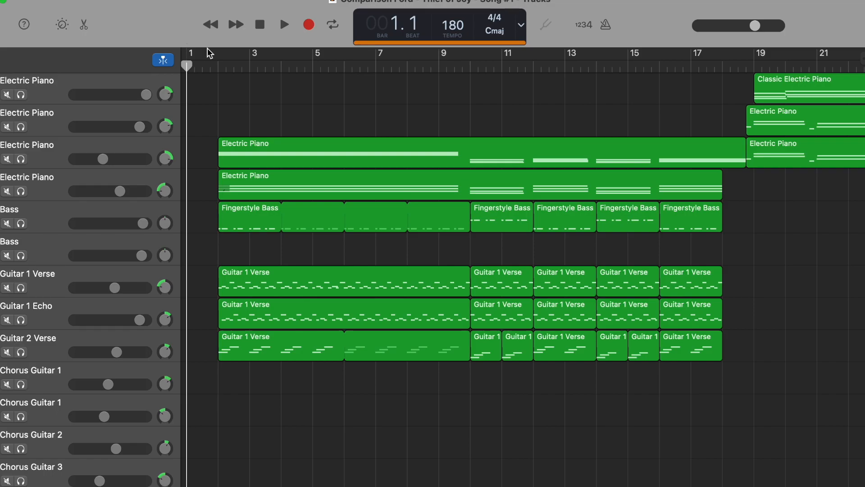
scroll(432, 279, up, 1)
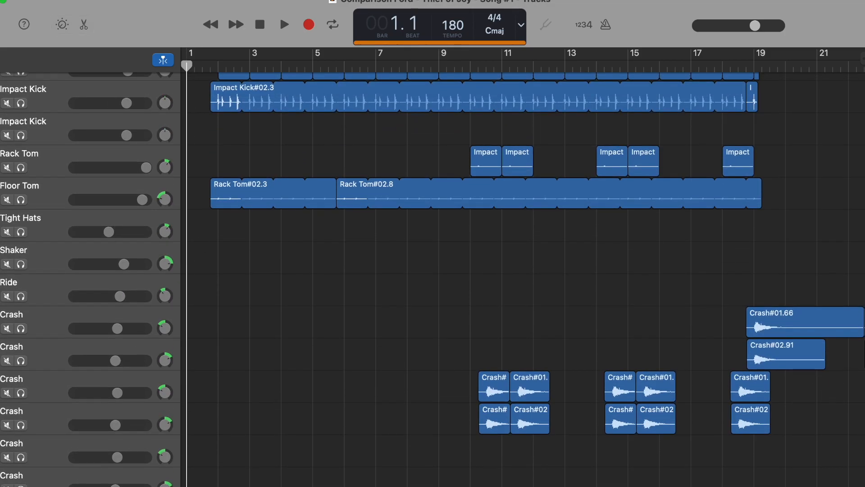
Step: Create a new microphone audio track that records from Input 1
click(72, 0)
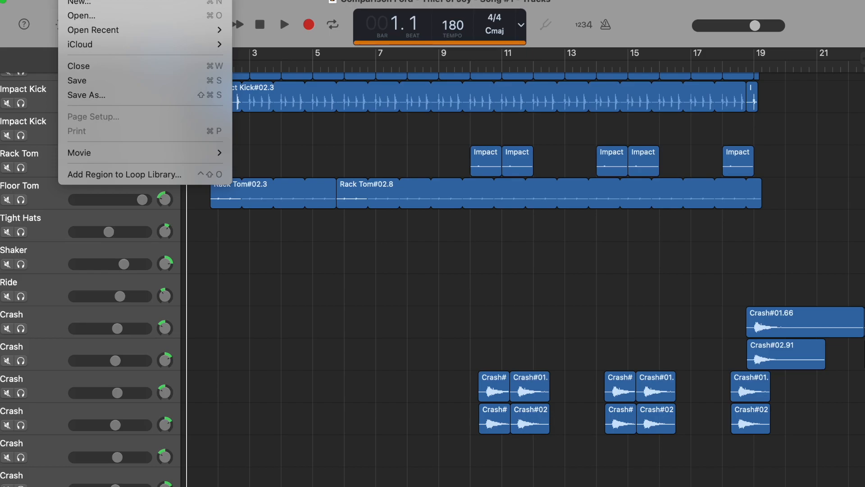
mouse_move(133, 0)
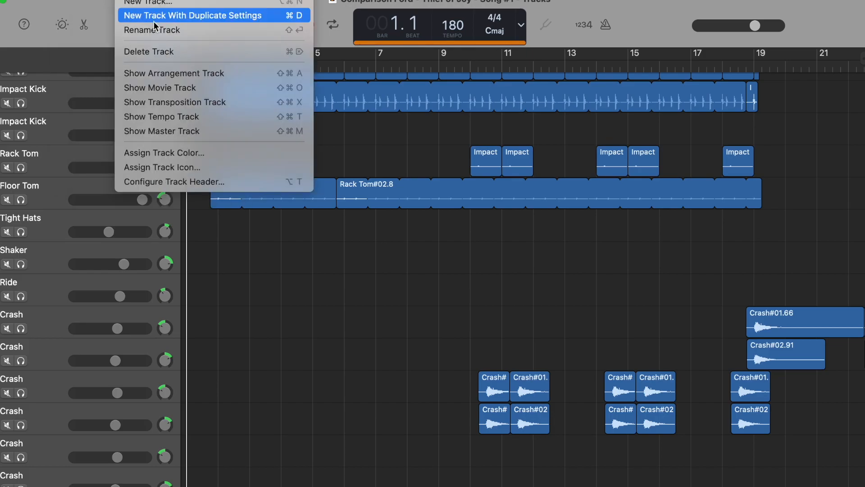
click(155, 5)
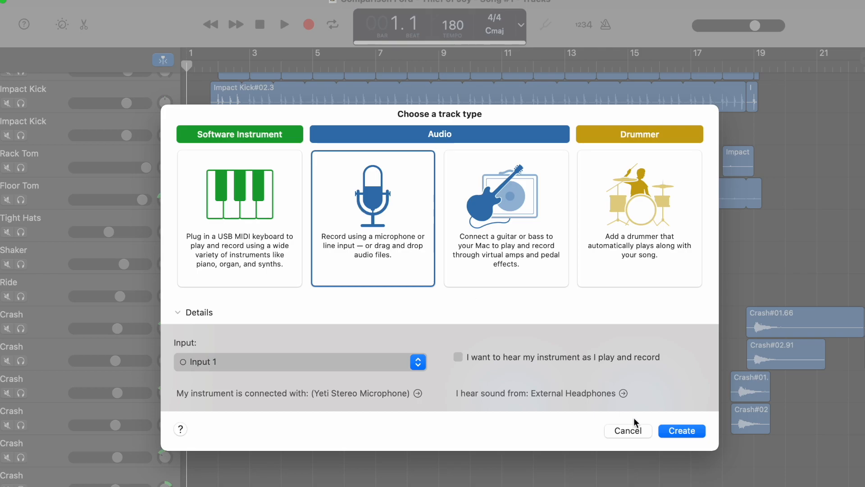
click(674, 431)
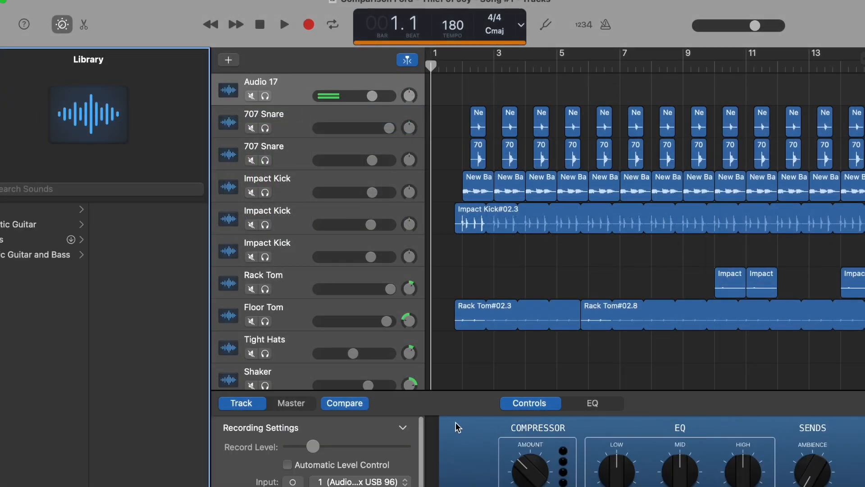
Step: Record a short voice take on the new audio track from the start of the song, and stop playback
scroll(554, 269, down, 10)
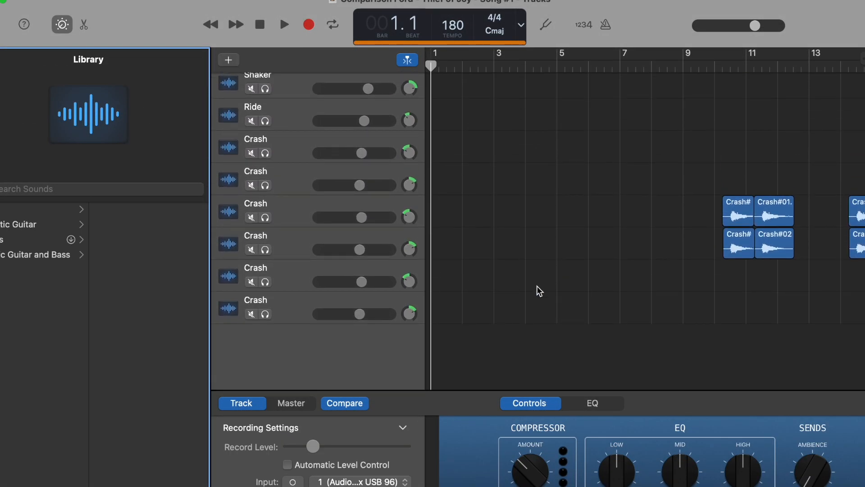
scroll(456, 266, up, 10)
scroll(456, 266, down, 10)
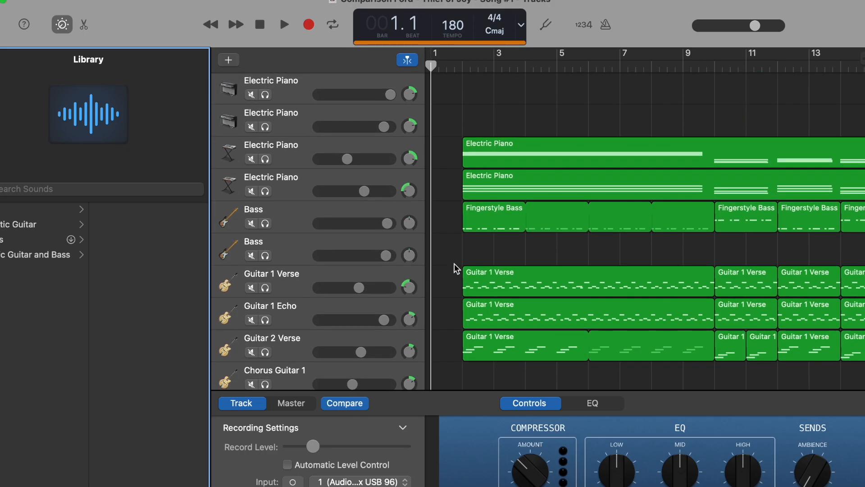
scroll(455, 269, up, 8)
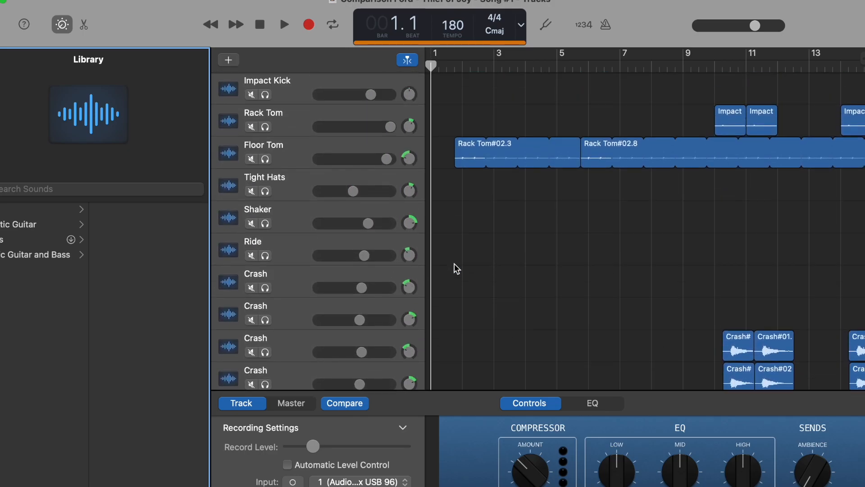
scroll(456, 268, up, 5)
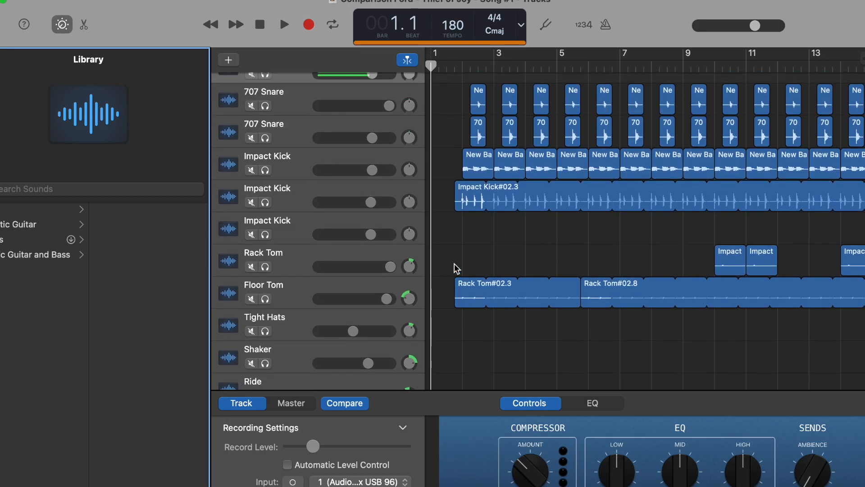
click(292, 135)
scroll(476, 138, up, 2)
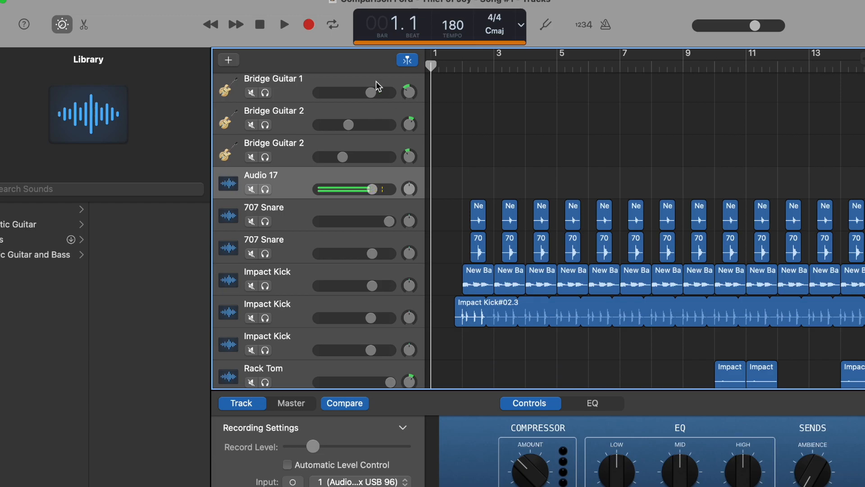
click(309, 26)
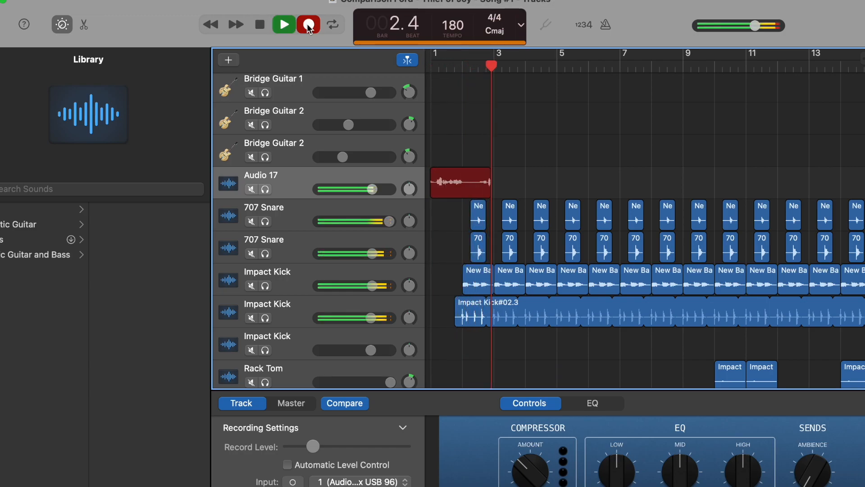
click(308, 25)
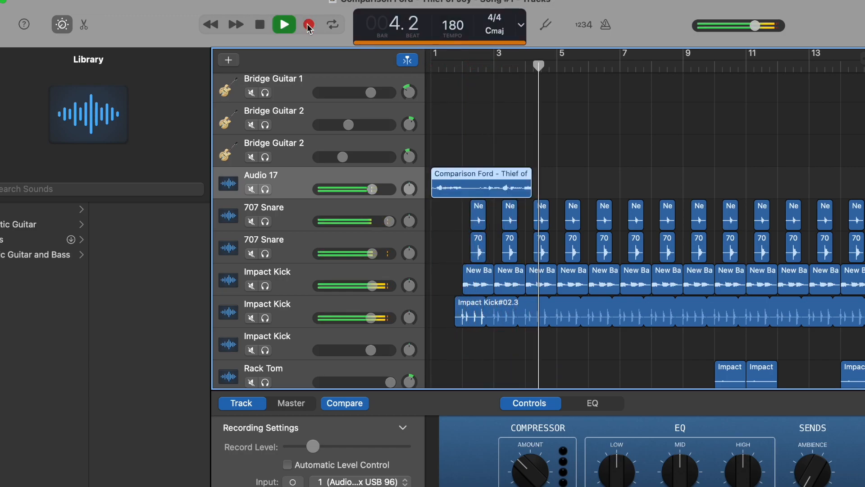
key(space)
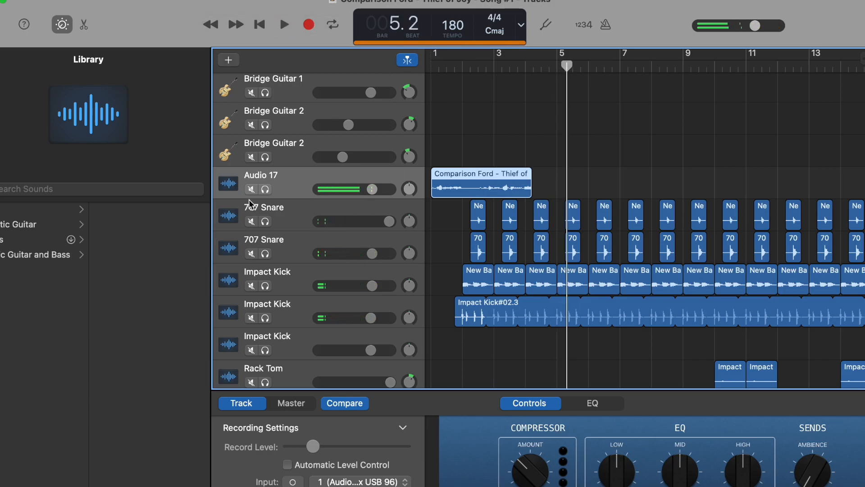
Step: Solo the new audio track and return the playhead to the start of the song
click(265, 189)
click(433, 67)
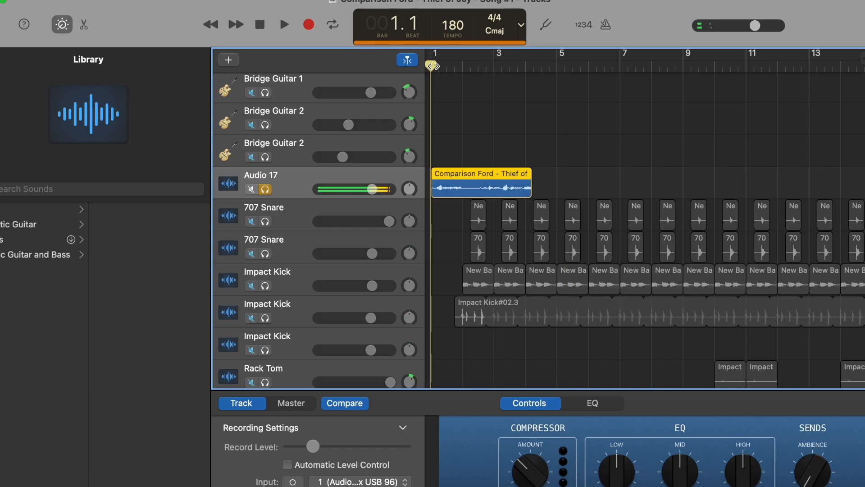
Step: Play back the recorded voice take and split its region at bar 2
key(space)
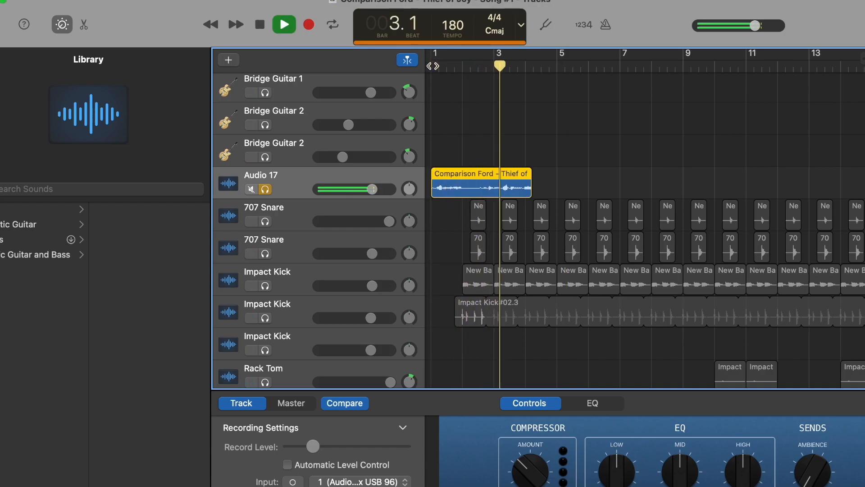
key(space)
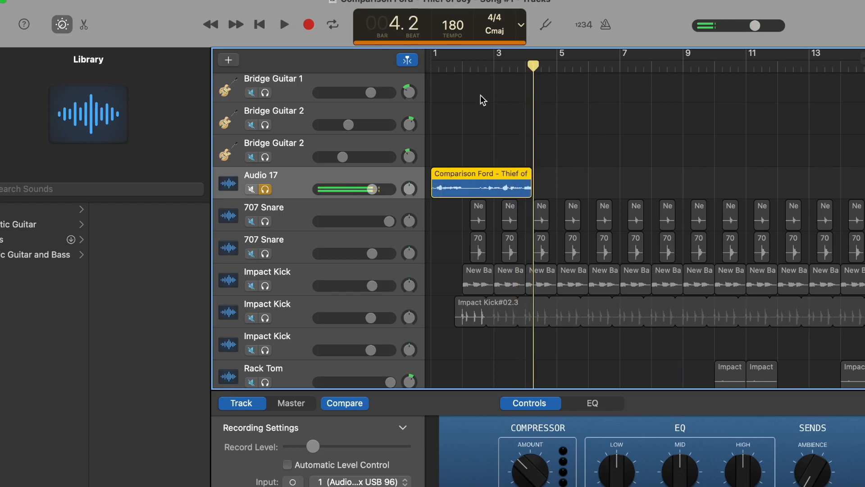
click(471, 77)
click(472, 57)
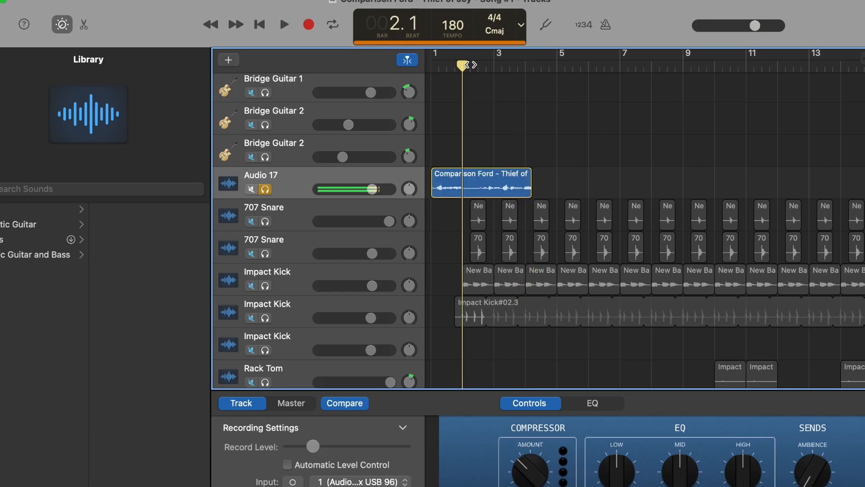
click(476, 173)
key(super+t)
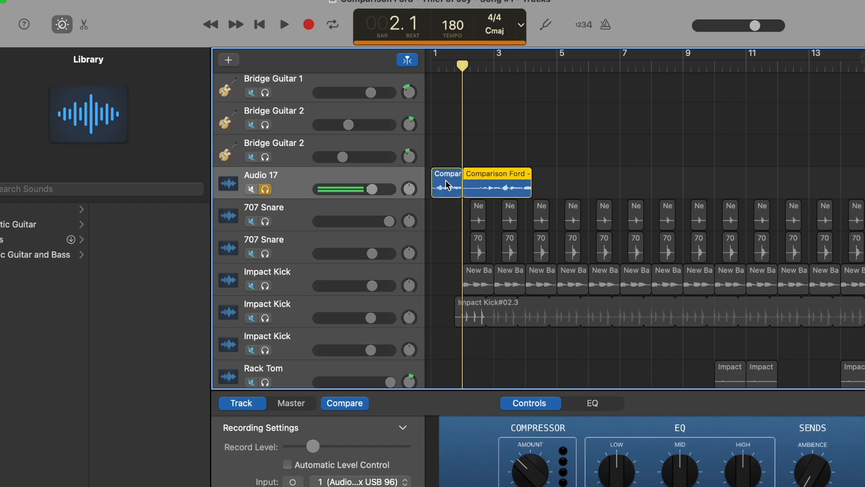
Step: Copy the opening piece of the split voice take to bar 4, beat 2, after the longer piece, and delete the original
click(445, 179)
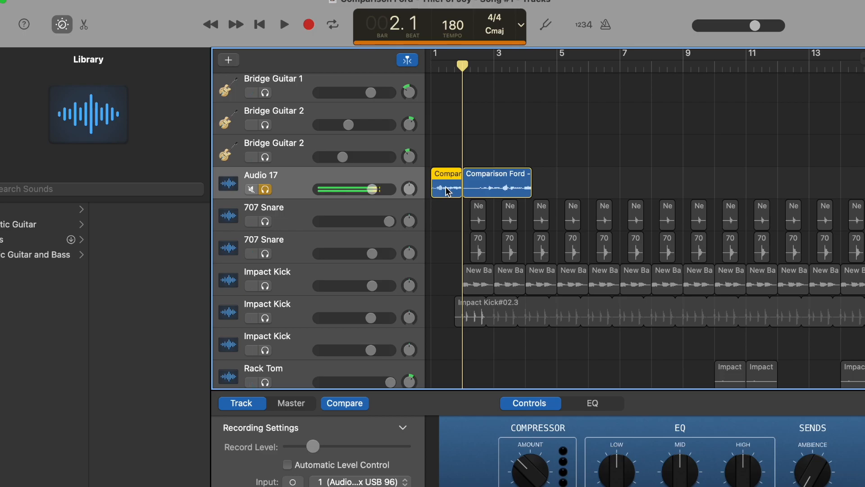
click(532, 67)
drag(533, 69, 536, 66)
key(super+v)
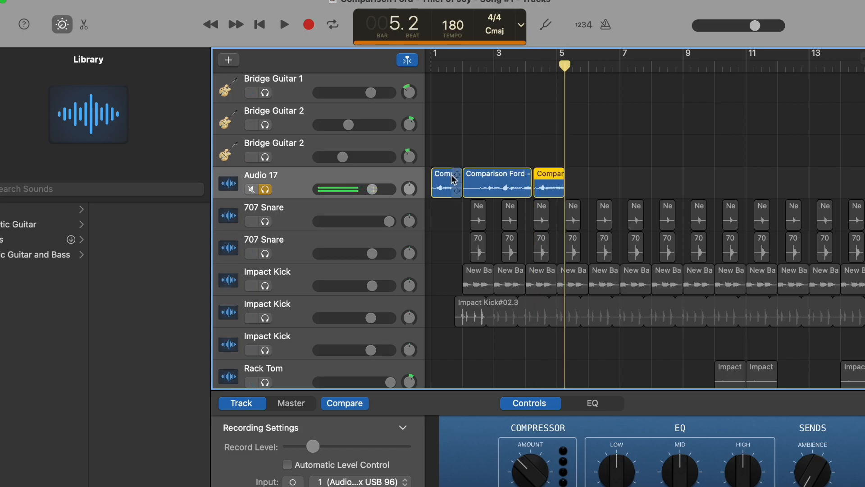
click(456, 179)
key(Delete)
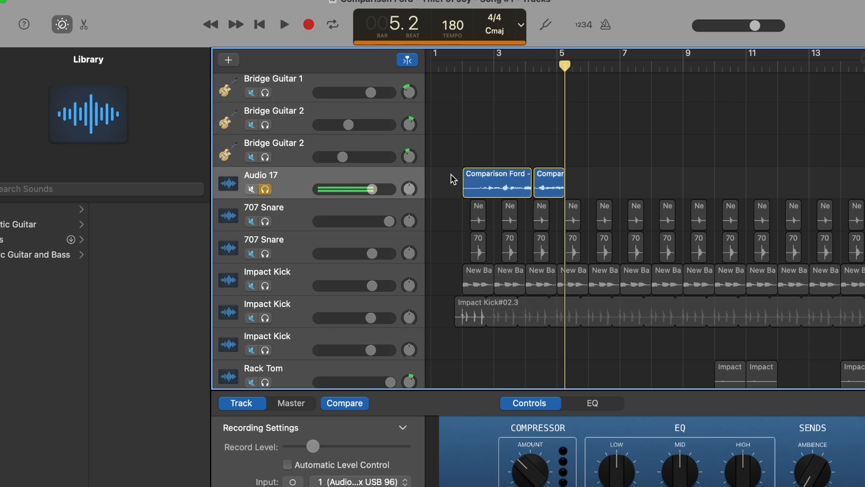
Step: Play the rearranged voice take from bar 2 and stop after the pasted piece
click(463, 64)
key(space)
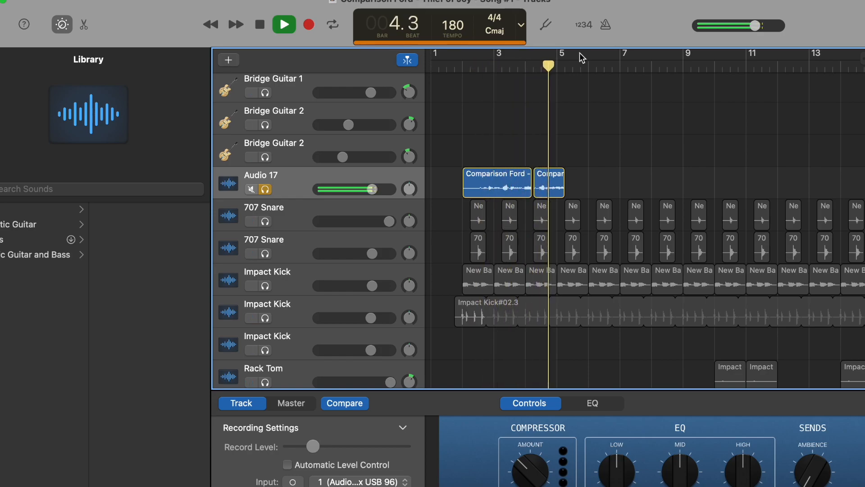
click(287, 25)
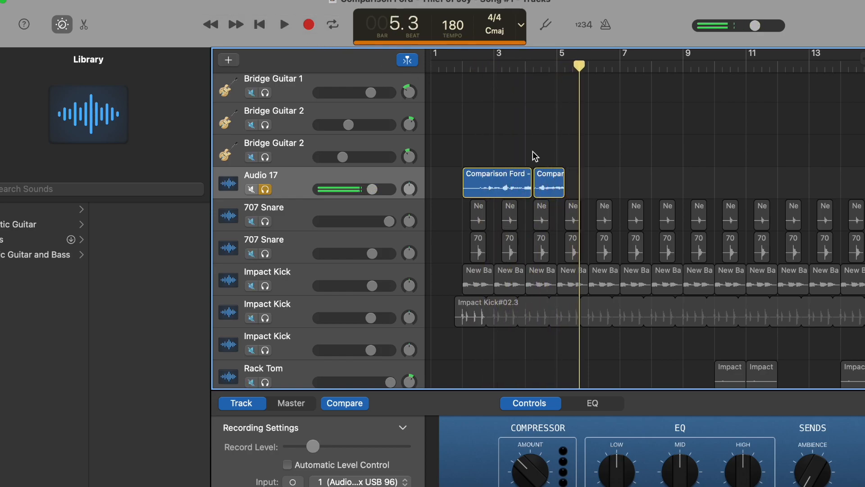
Step: Delete both voice regions together with the audio track they were recorded on
drag(590, 177, 485, 178)
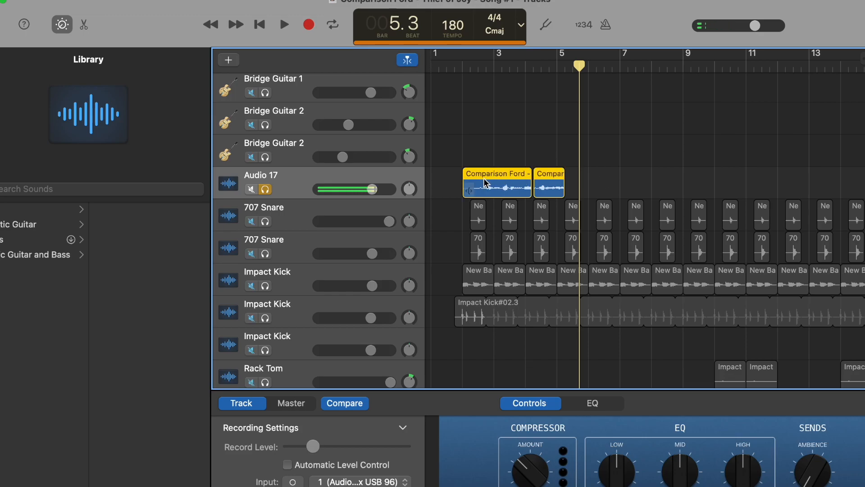
key(Delete)
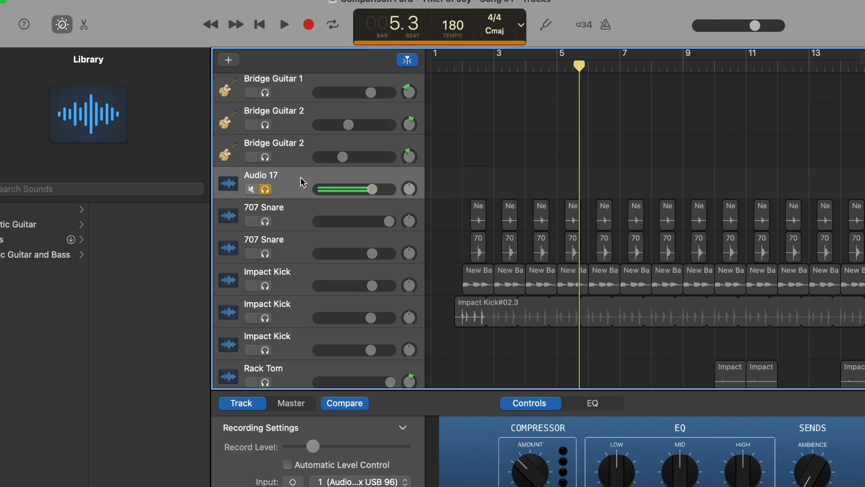
key(super+Delete)
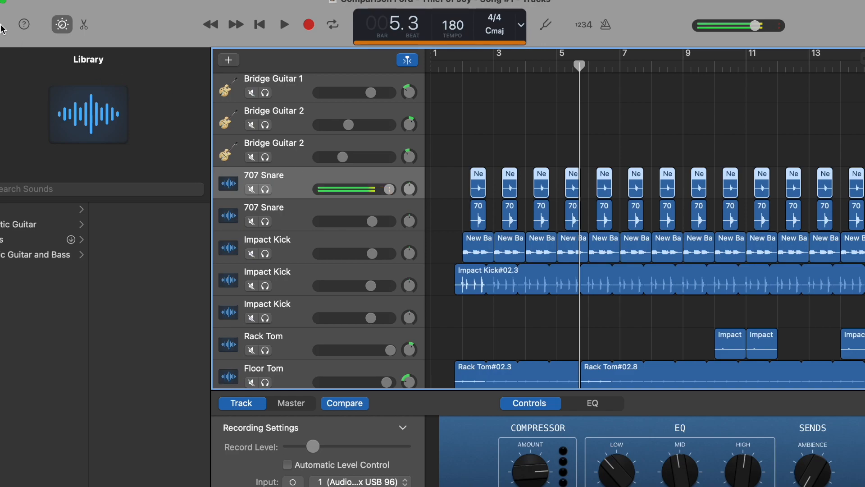
Step: Close the song project without saving the changes and leave GarageBand
key(super+w)
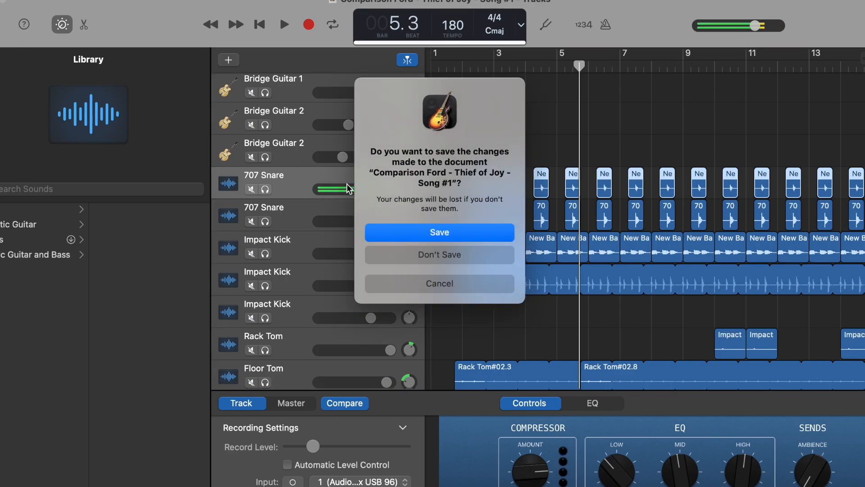
click(440, 254)
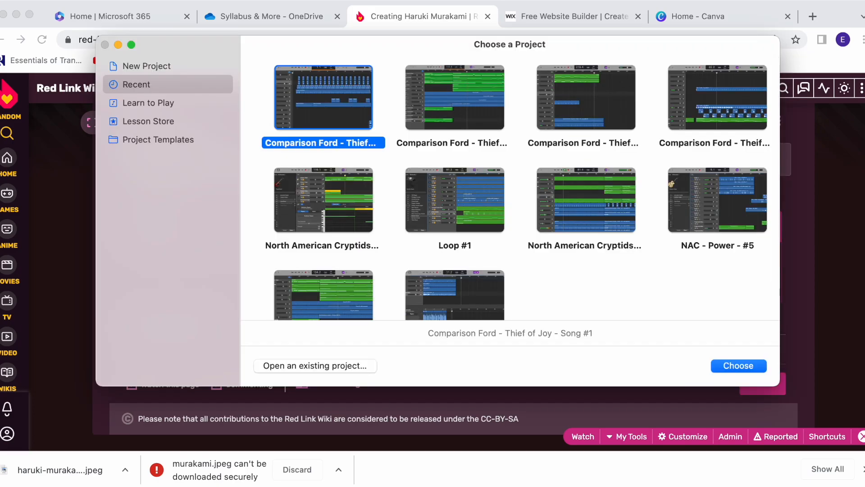
right_click(761, 486)
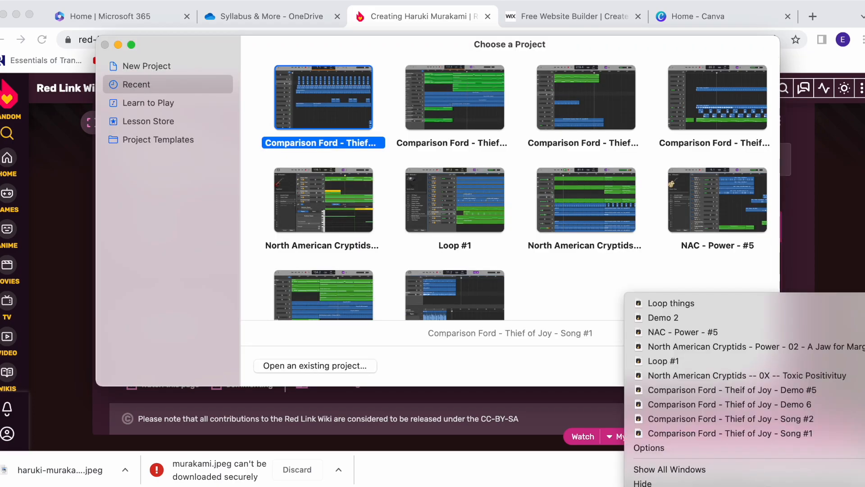
click(762, 485)
Step: Switch to iMovie and look through the My Movie timeline from its beginning to its end
right_click(856, 485)
click(856, 484)
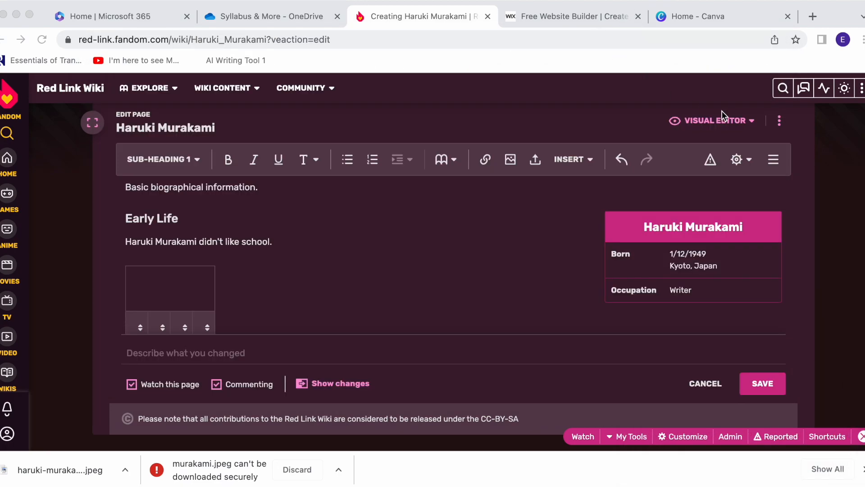
drag(864, 18, 338, 14)
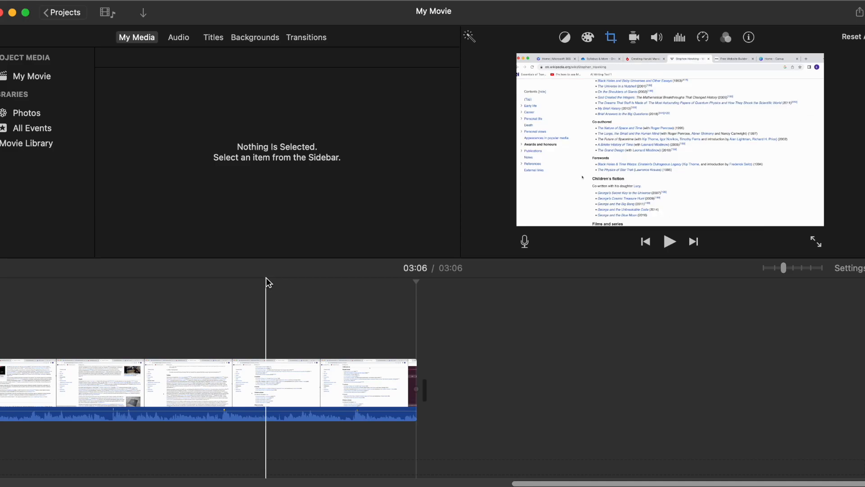
scroll(304, 298, left, 5)
scroll(307, 302, left, 10)
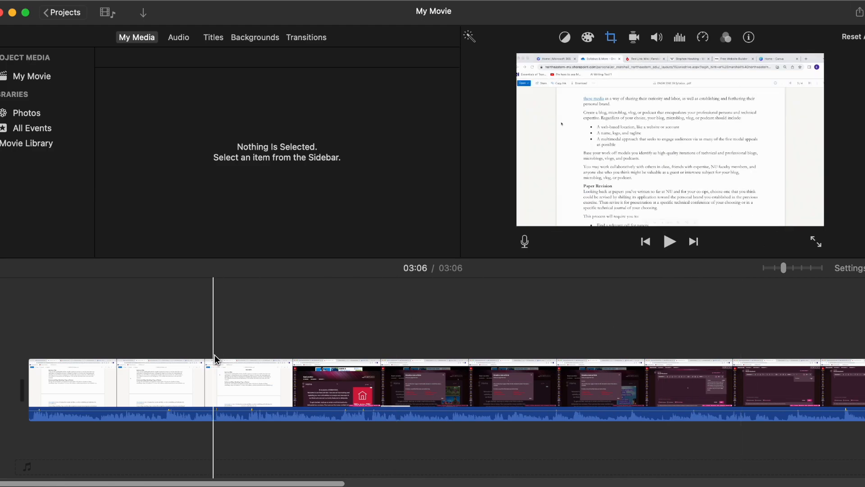
scroll(499, 355, right, 10)
scroll(498, 355, right, 10)
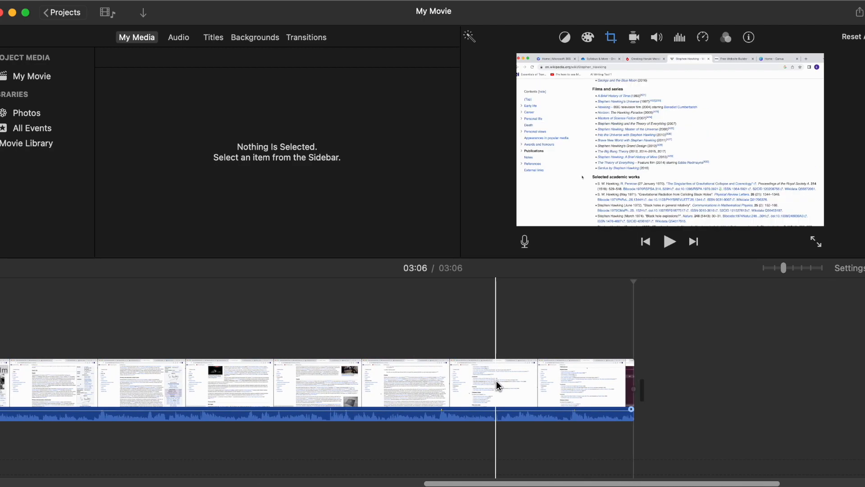
Step: Examine the editing commands available for the clip near the end of the movie, and minimize iMovie
right_click(555, 379)
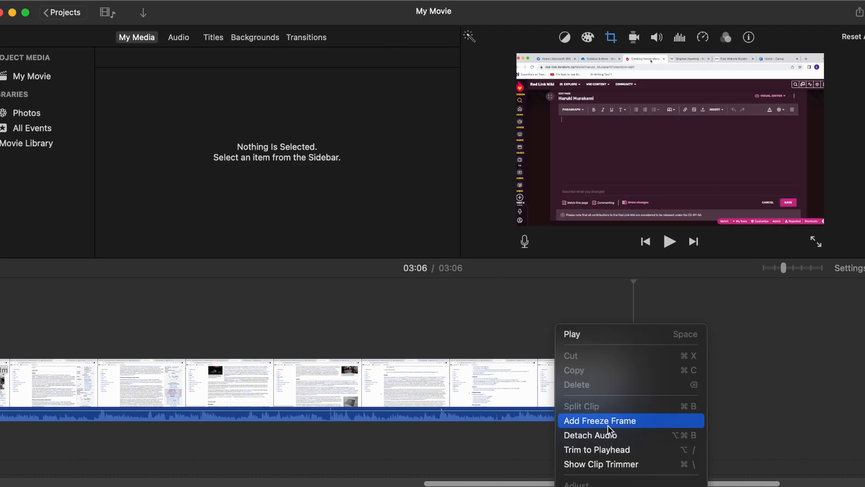
click(510, 381)
click(510, 380)
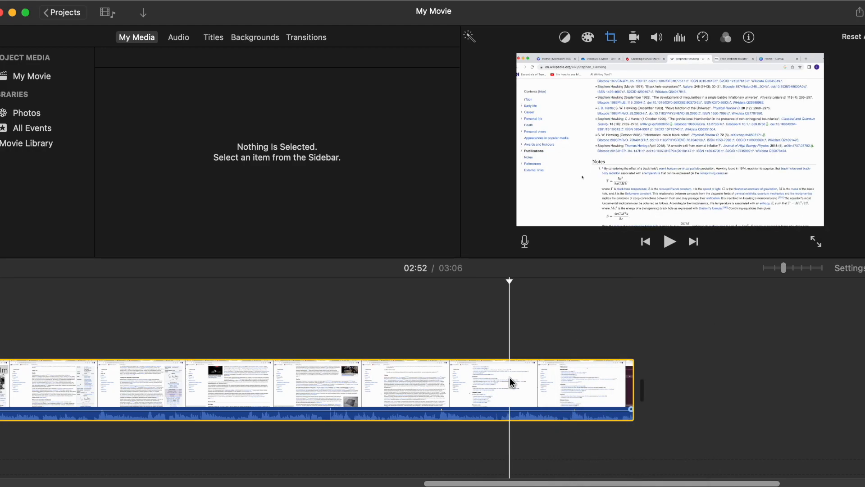
right_click(510, 383)
click(407, 317)
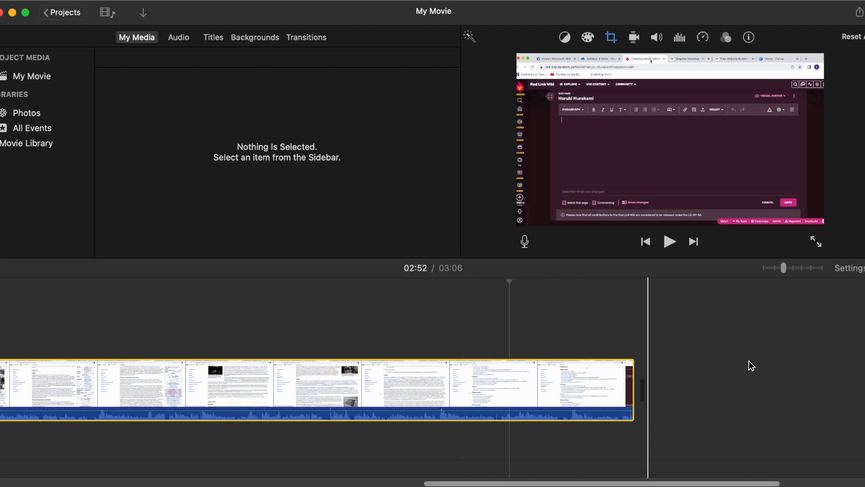
click(13, 13)
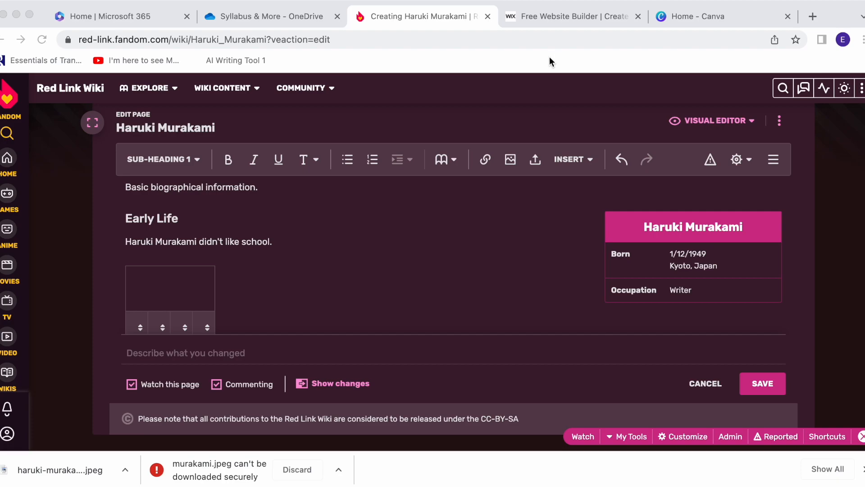
Step: Open the Wix site in the browser and sign up with a Google account, entering the account password
click(544, 21)
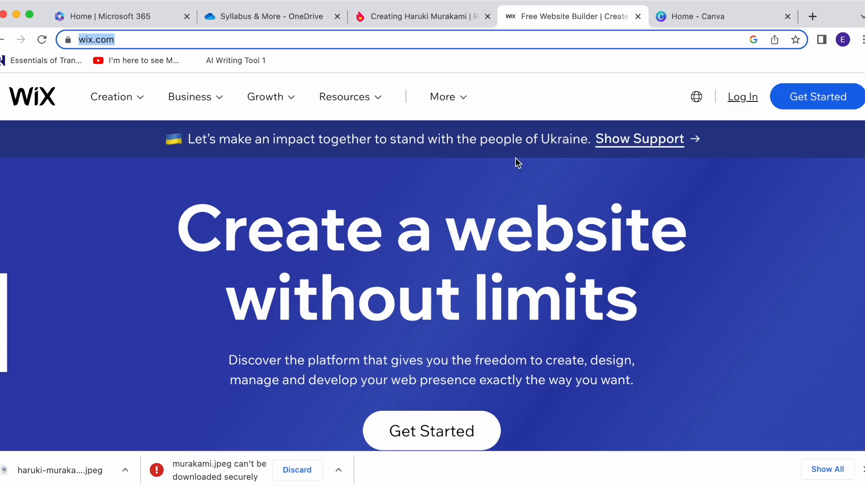
click(862, 469)
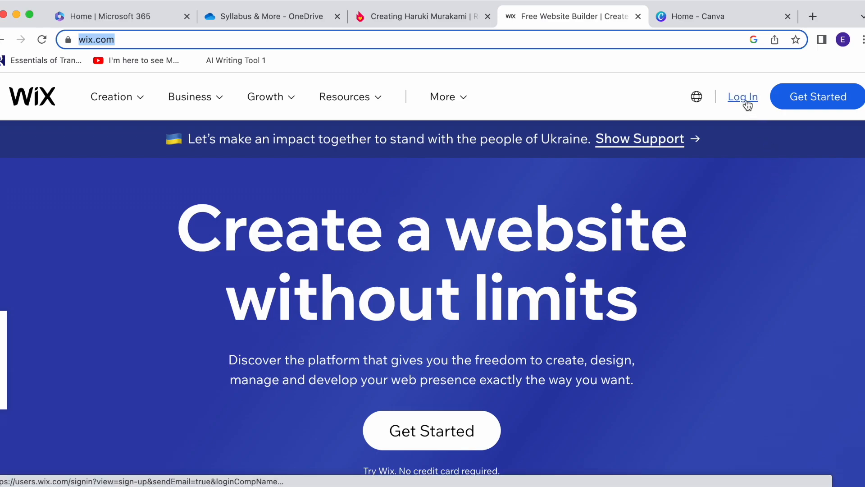
click(807, 99)
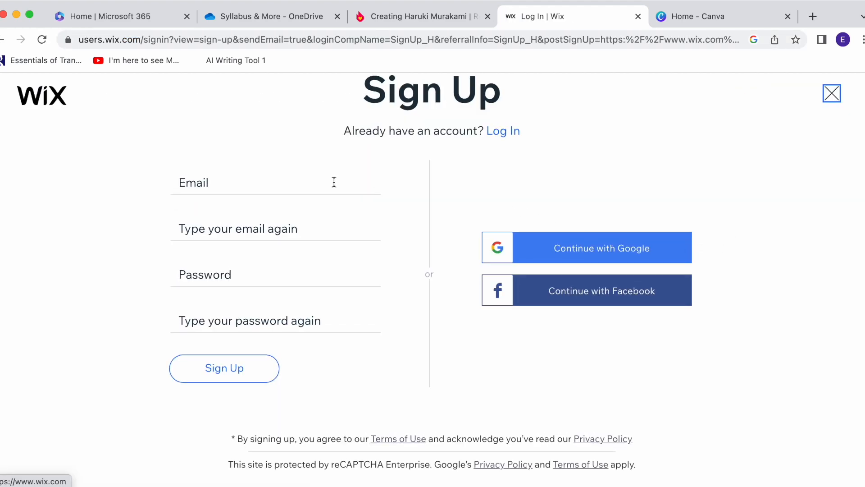
click(574, 256)
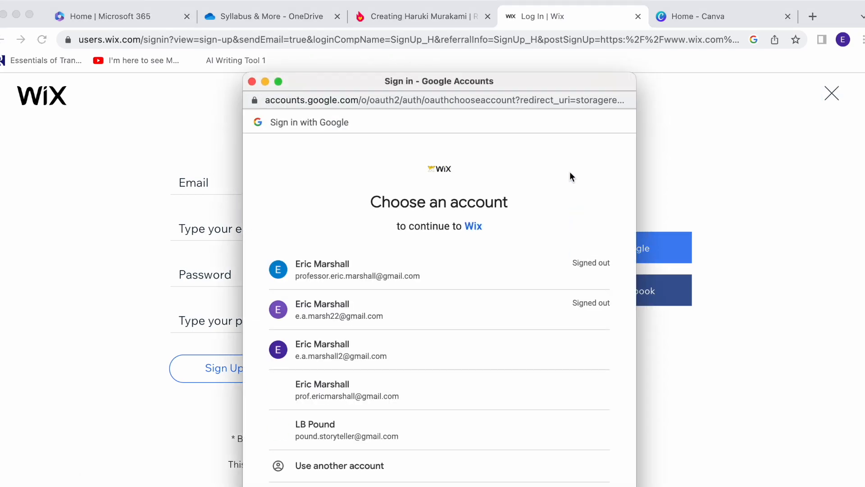
scroll(457, 271, down, 1)
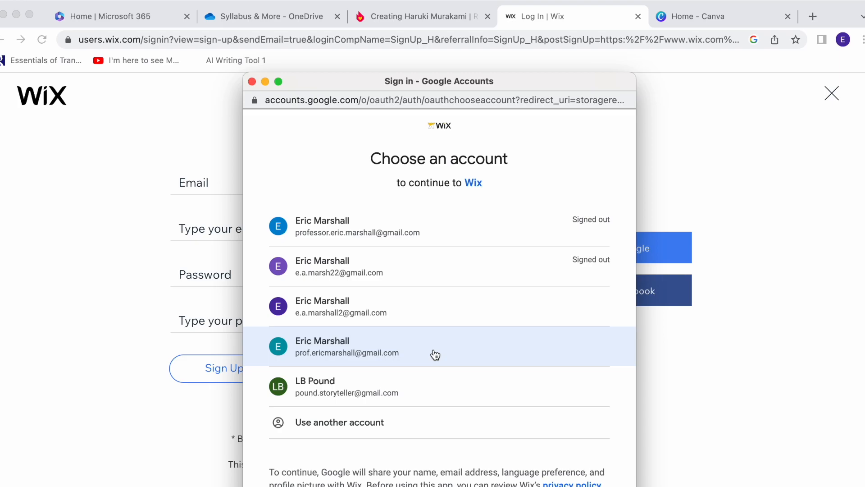
click(423, 224)
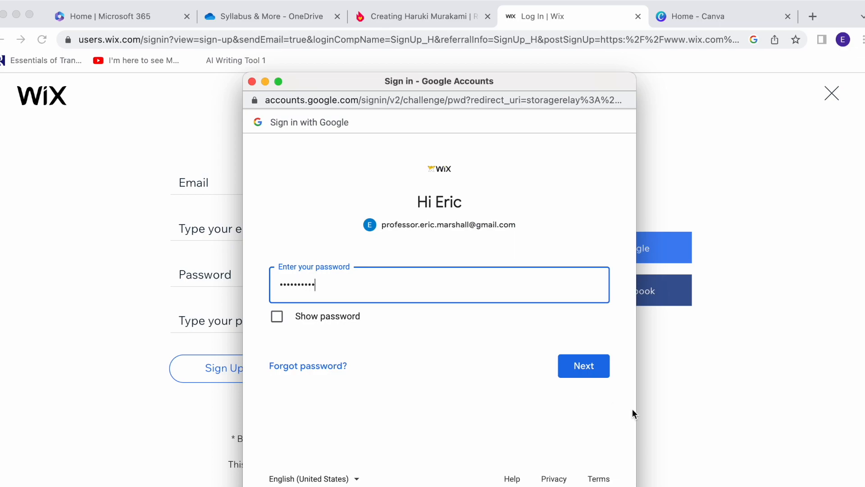
click(597, 367)
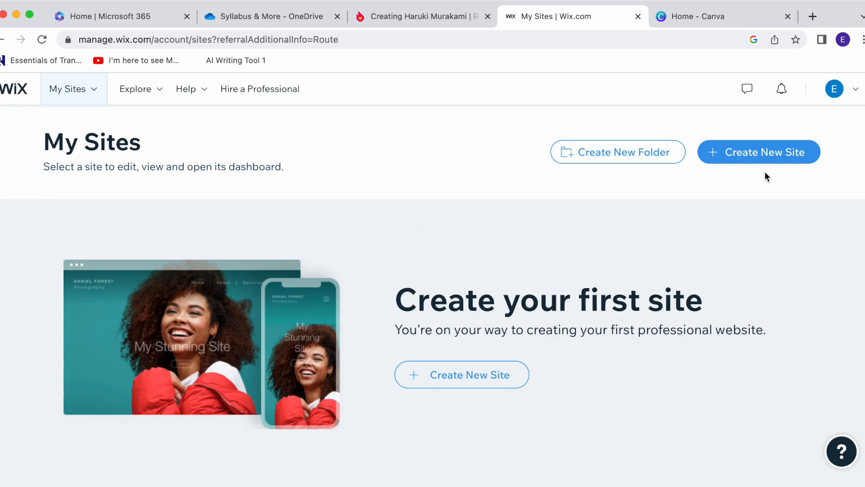
Step: Start a new Wix site and choose Technology Blog as the website type
click(761, 153)
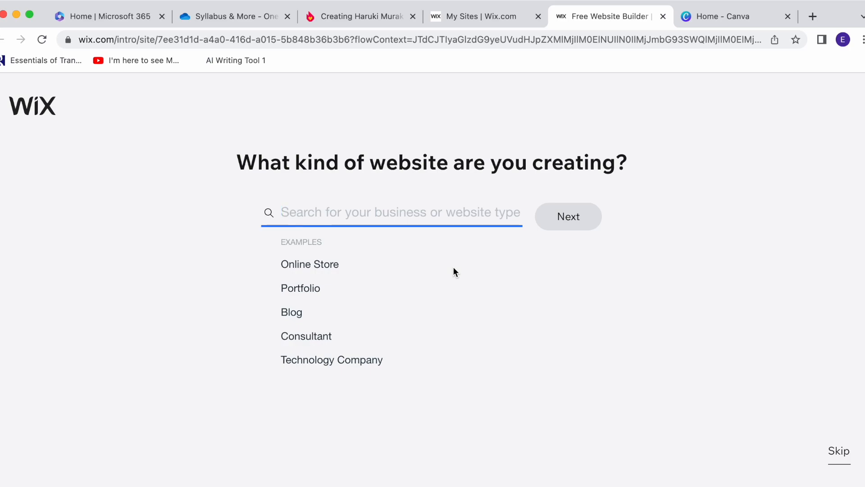
click(298, 319)
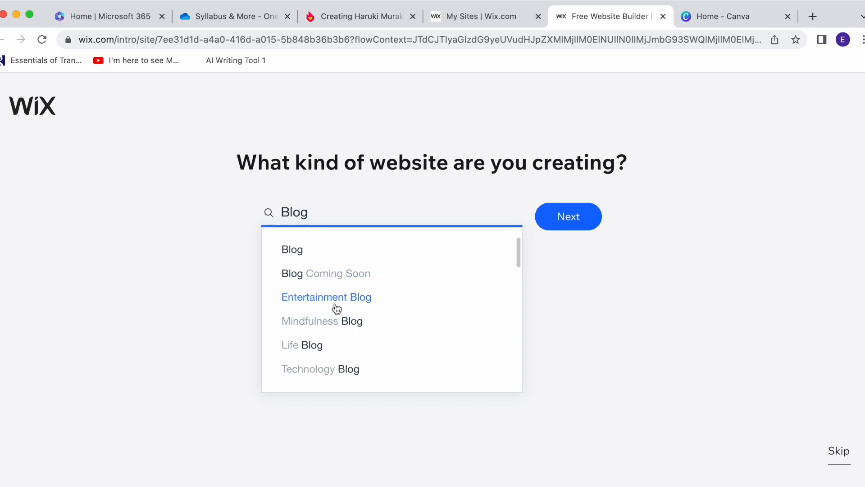
click(335, 372)
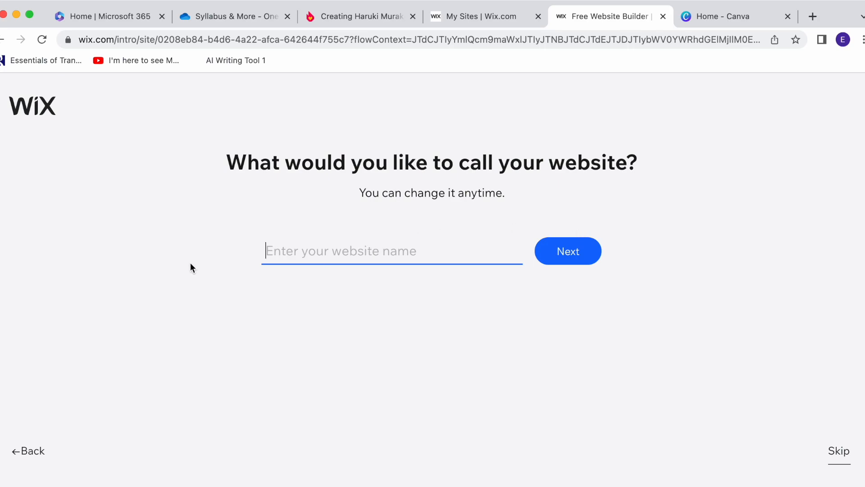
Step: Name the website with the owner's first name followed by "Technology Blog" and continue to the feature selection
text(Eric Te)
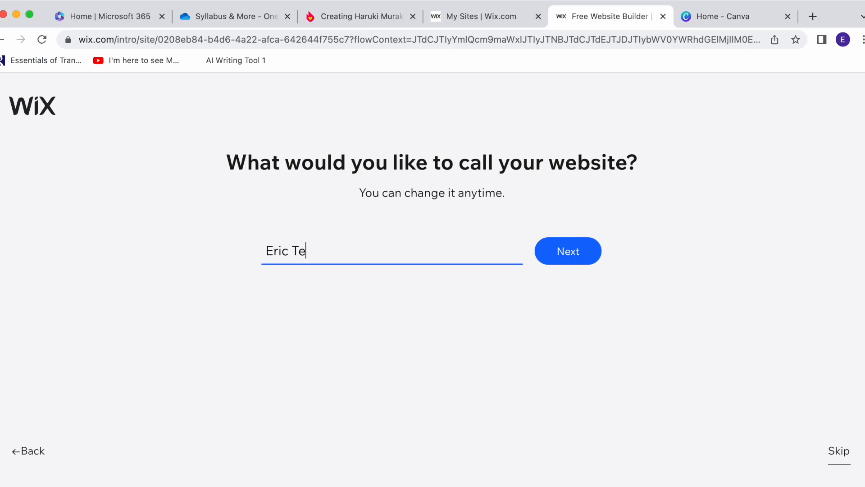
text(chnology We)
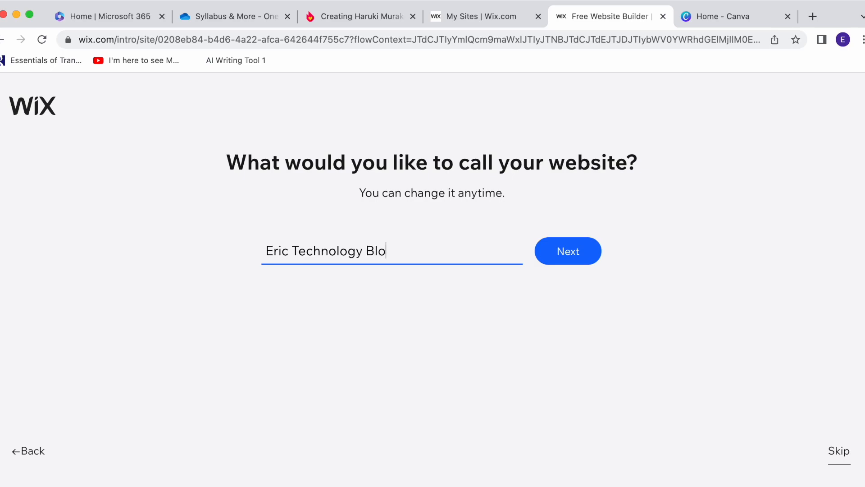
click(579, 251)
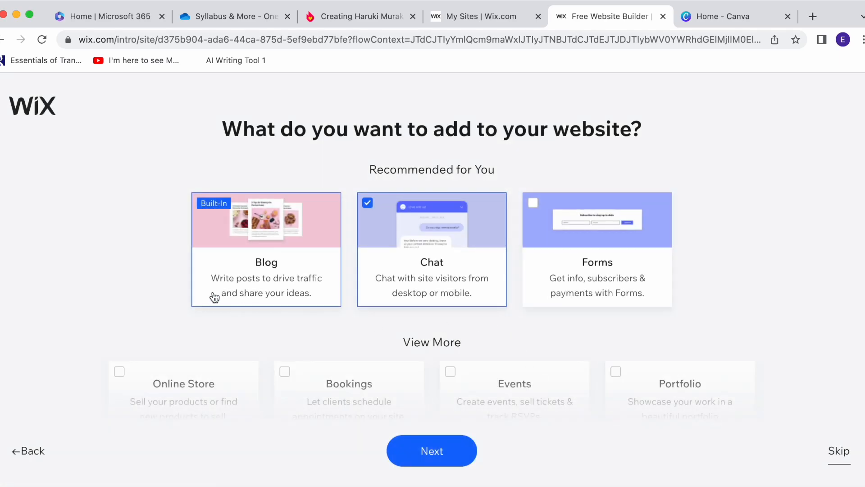
Step: Look through the features offered for the website, keep Blog and Chat selected, and go to the site's dashboard
scroll(132, 281, down, 2)
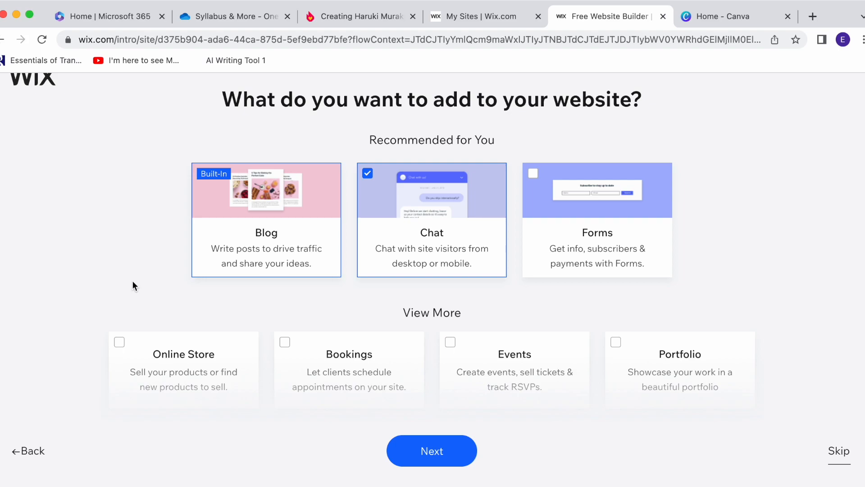
scroll(132, 285, up, 1)
mouse_move(237, 253)
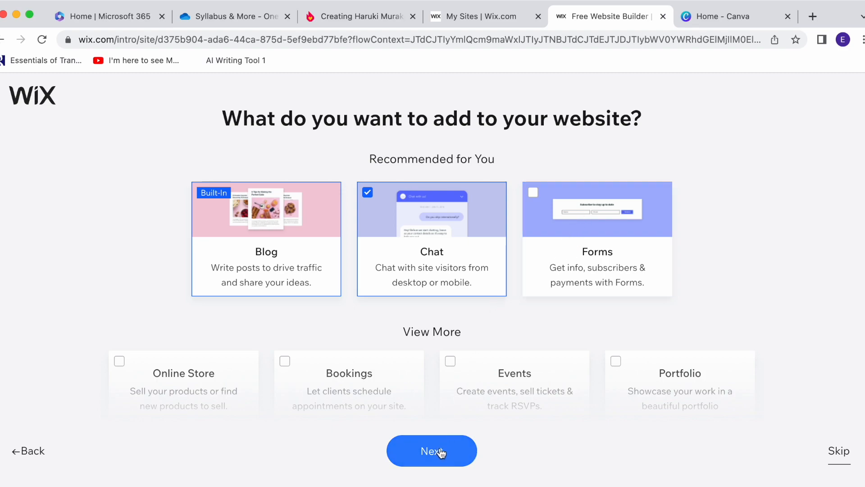
scroll(324, 304, down, 3)
scroll(324, 323, down, 1)
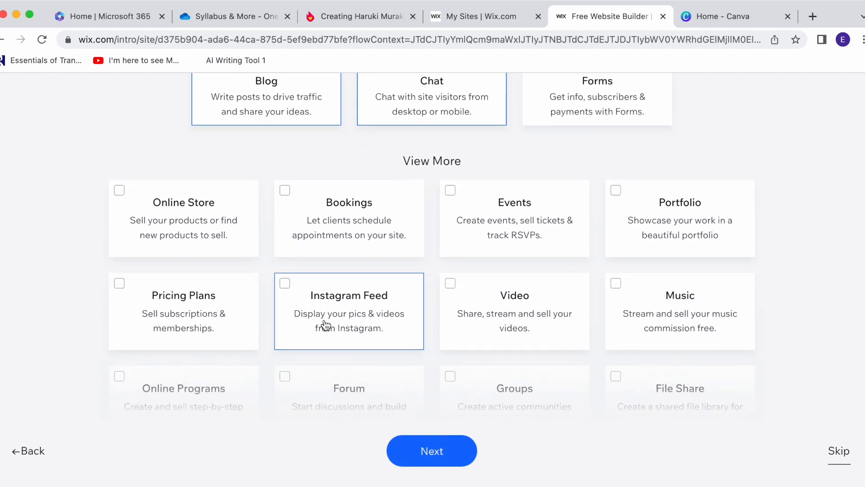
scroll(387, 316, down, 2)
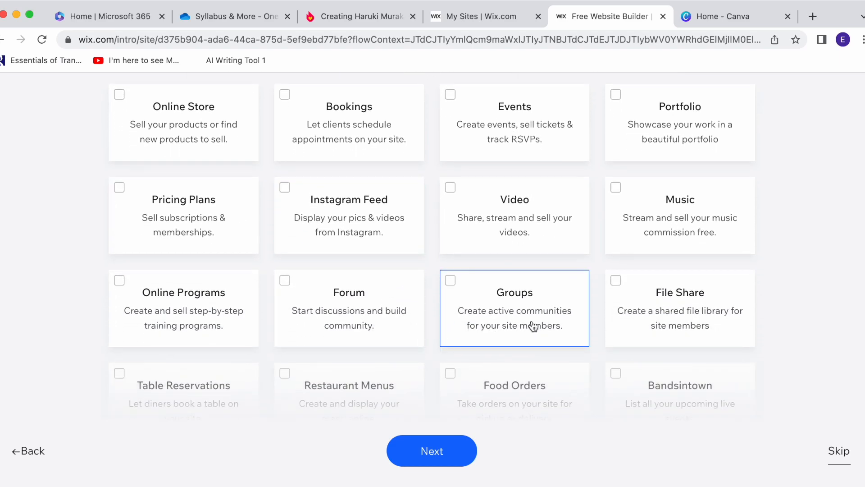
scroll(533, 326, down, 2)
scroll(522, 281, up, 10)
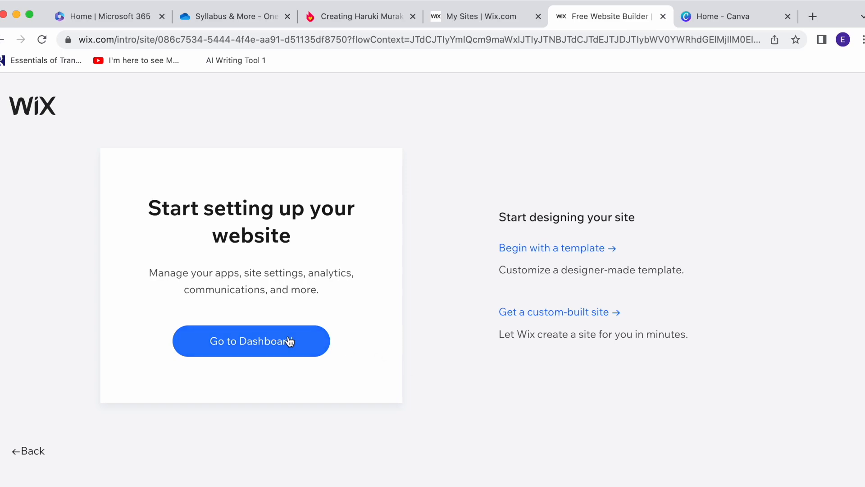
click(266, 349)
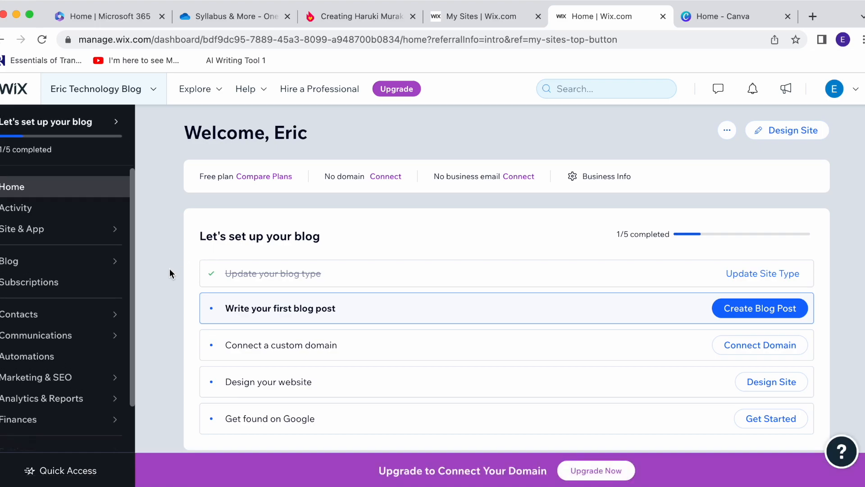
Step: Start designing the site from a designed template and open the Marketing Blog template in the editor
scroll(169, 269, down, 2)
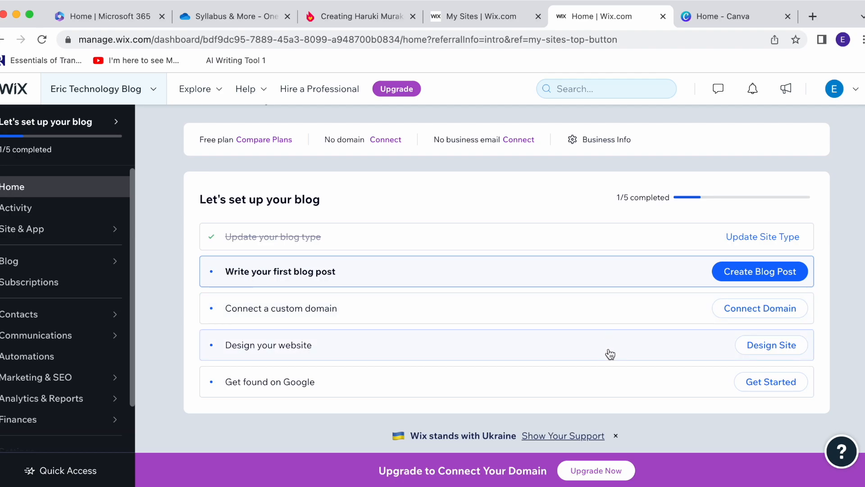
click(778, 356)
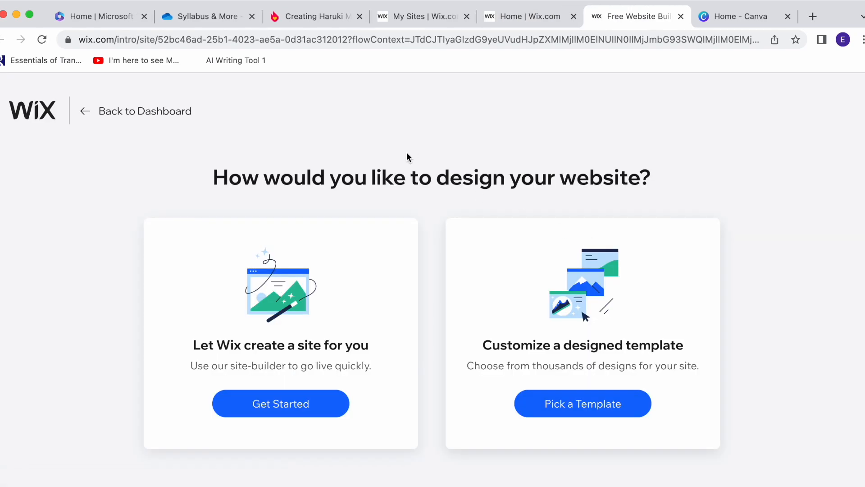
scroll(143, 272, down, 1)
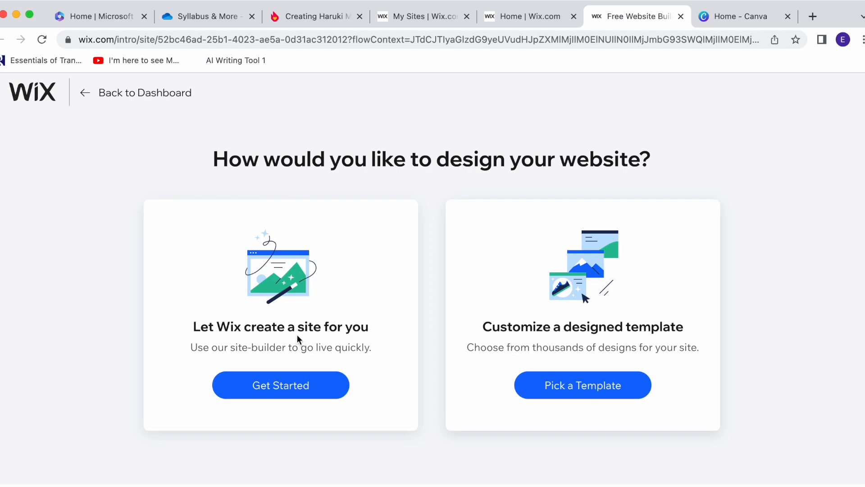
click(574, 395)
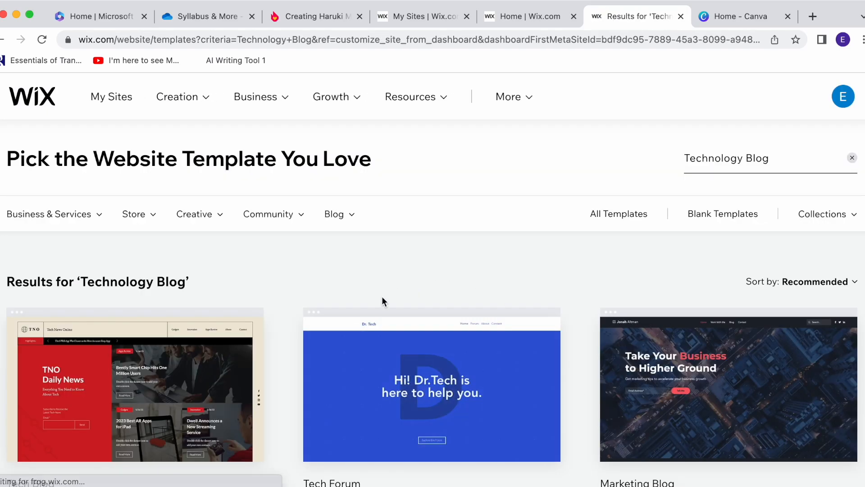
scroll(319, 284, down, 4)
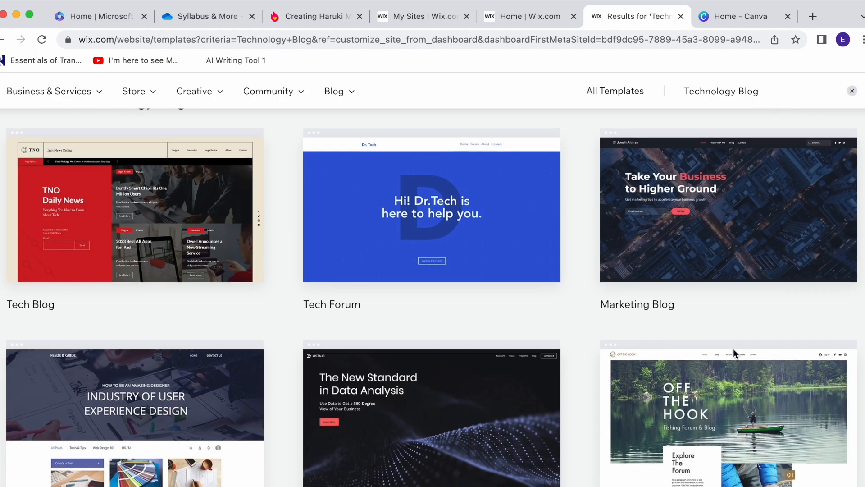
click(746, 198)
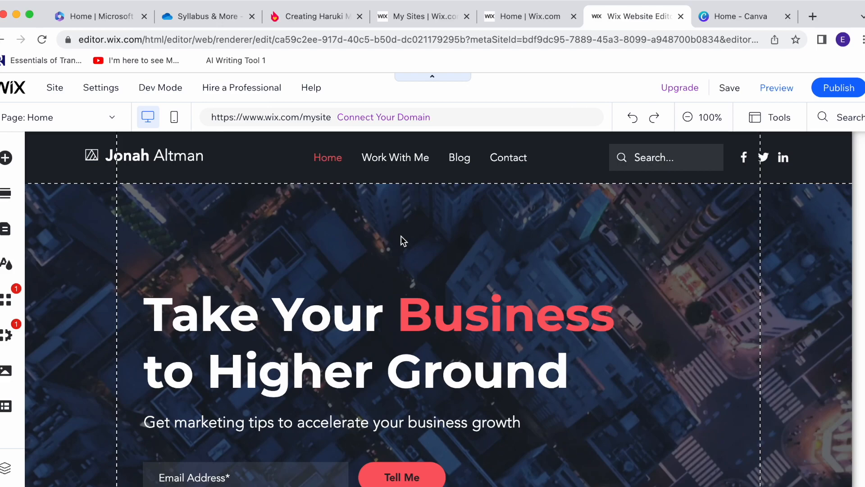
Step: Open the "Take Your Business to Higher Ground" heading for text editing and look through its text settings
scroll(401, 241, down, 3)
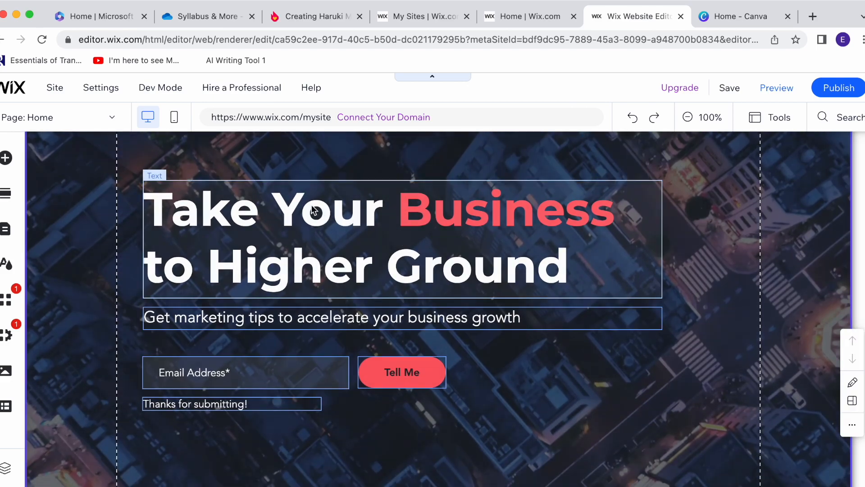
double_click(314, 211)
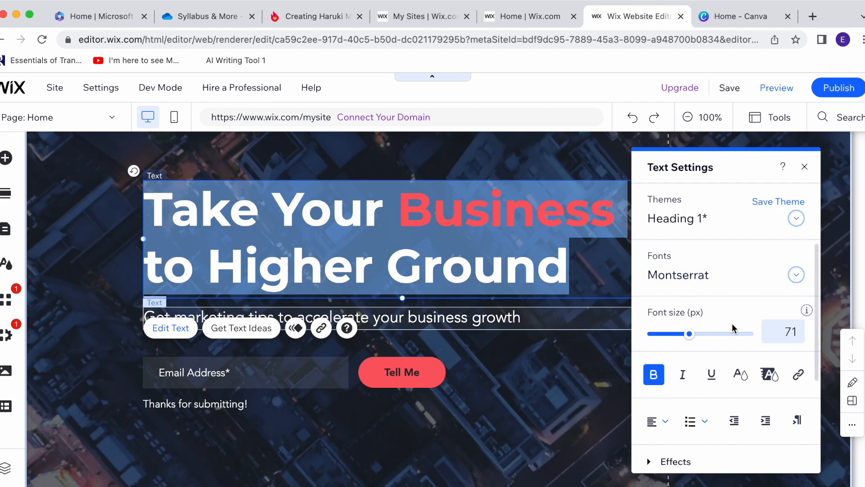
scroll(720, 364, down, 2)
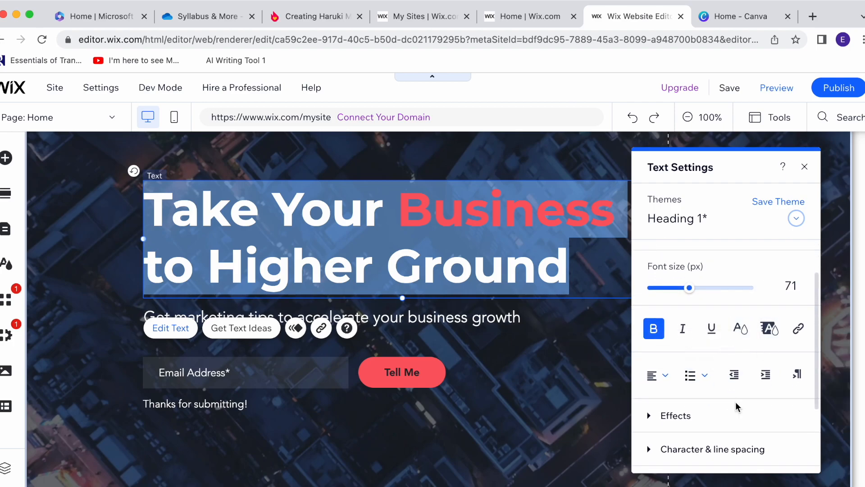
Step: Close the heading's text settings and delete the email address form below the subtitle
click(573, 409)
scroll(546, 388, down, 2)
click(224, 347)
key(Delete)
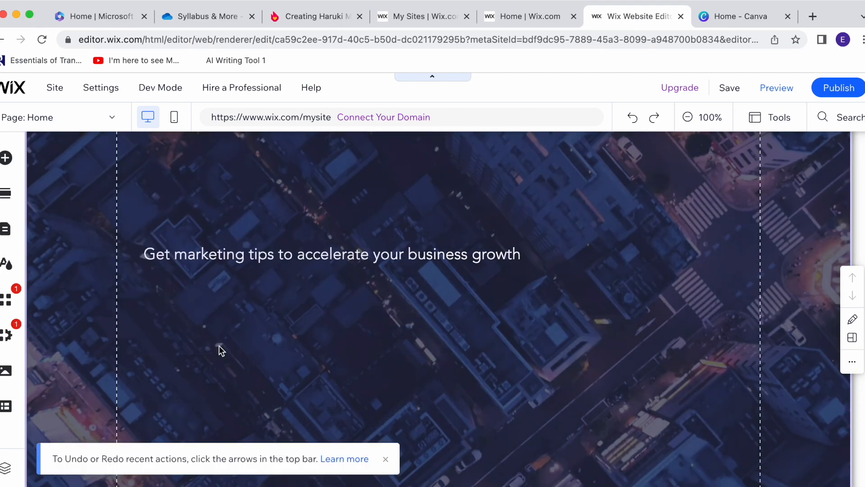
Step: Add a Services section with three circular images and descriptions below the intro section of the Home page
scroll(489, 322, down, 5)
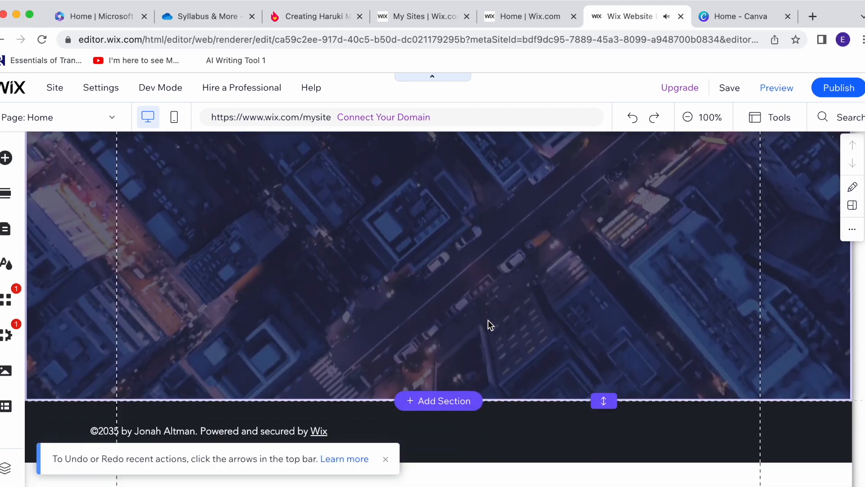
click(440, 401)
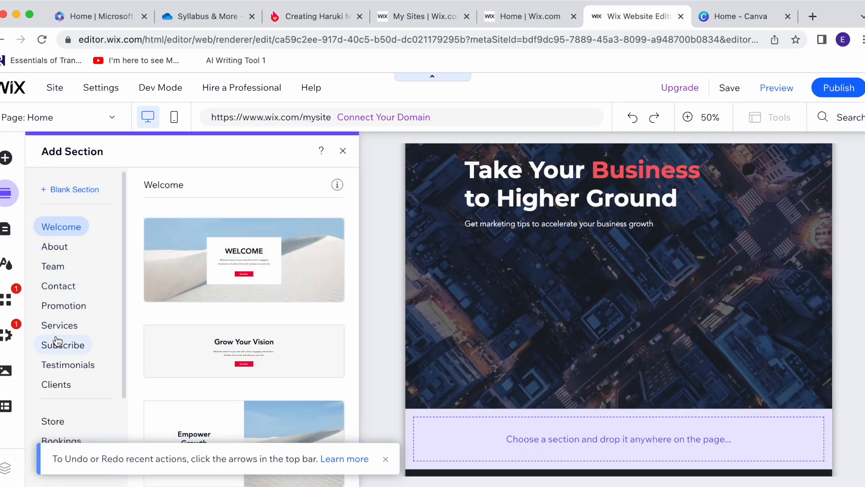
scroll(56, 342, down, 1)
scroll(57, 342, down, 2)
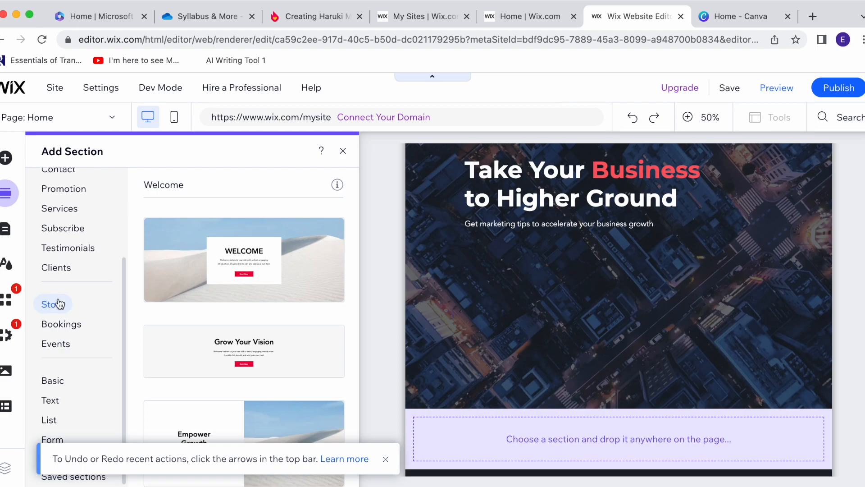
scroll(85, 270, up, 3)
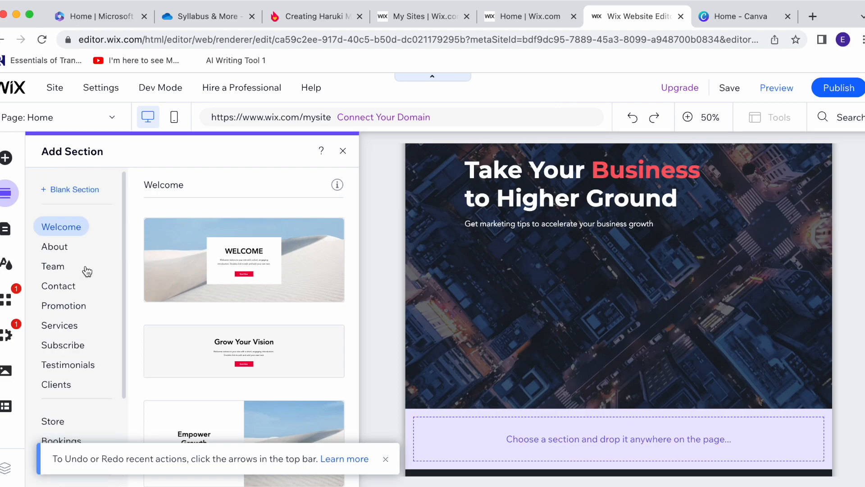
click(64, 334)
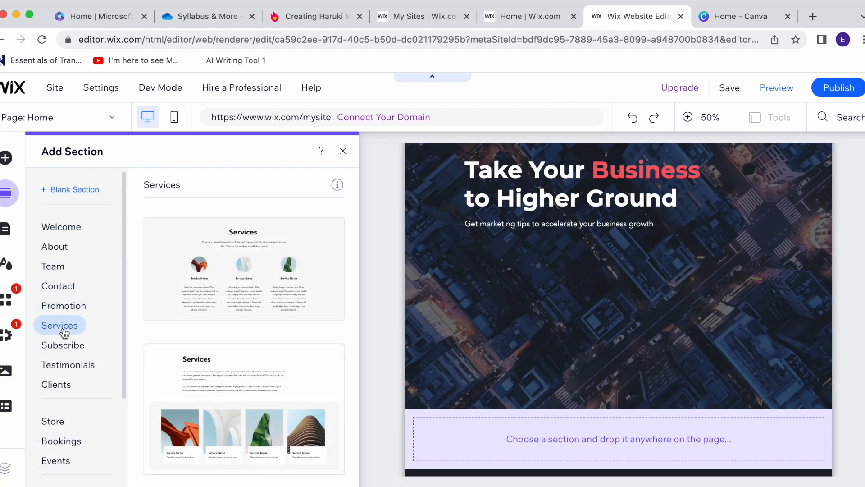
click(247, 284)
scroll(654, 342, down, 12)
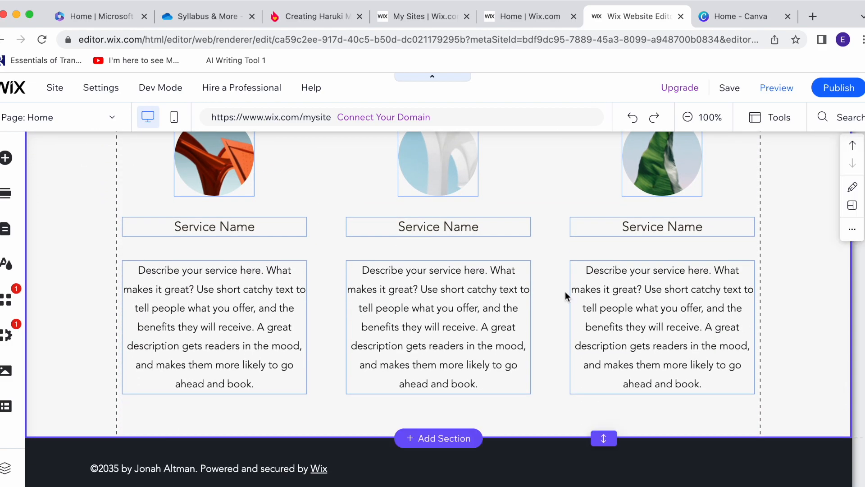
Step: Select the first service's circular image in the Services section to look at its editing options
scroll(566, 295, up, 1)
scroll(541, 231, up, 2)
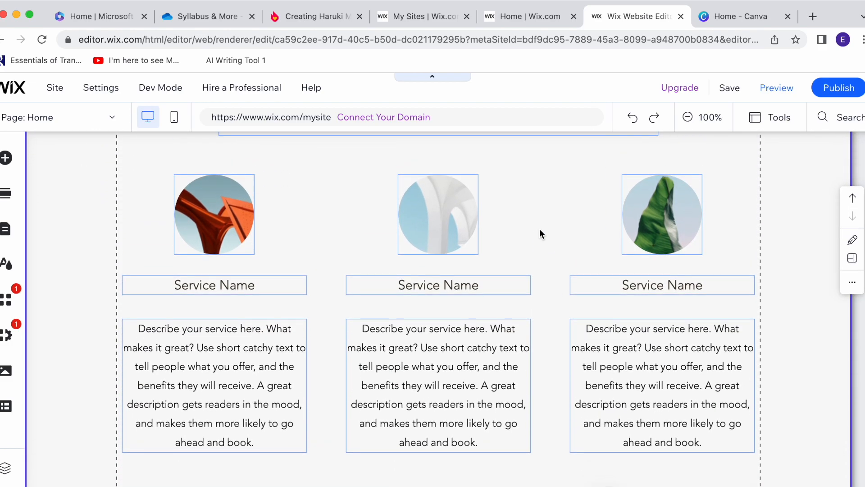
click(234, 284)
click(216, 223)
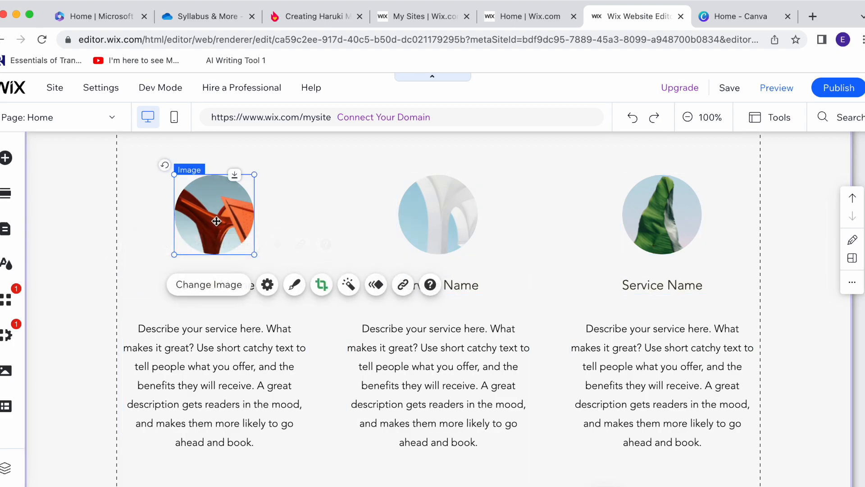
Step: Return to the beginning of the Home page and look at the Site commands for saving, previewing and publishing
scroll(342, 221, up, 10)
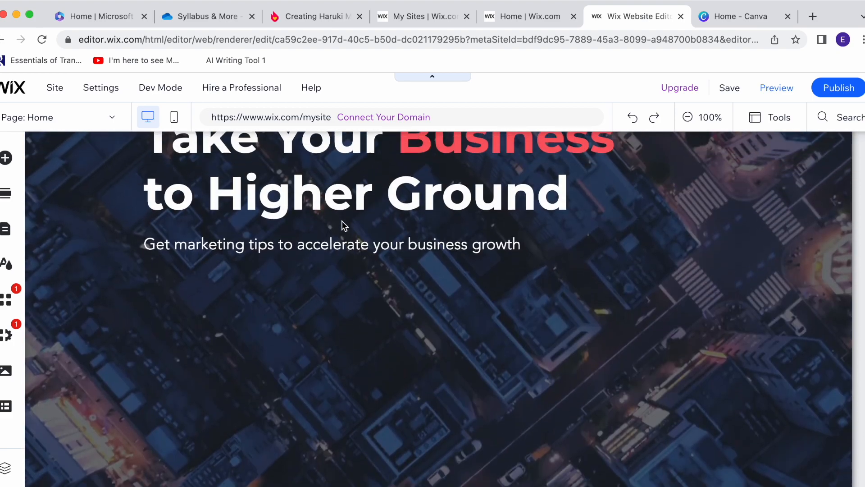
scroll(325, 322, up, 3)
scroll(82, 212, up, 3)
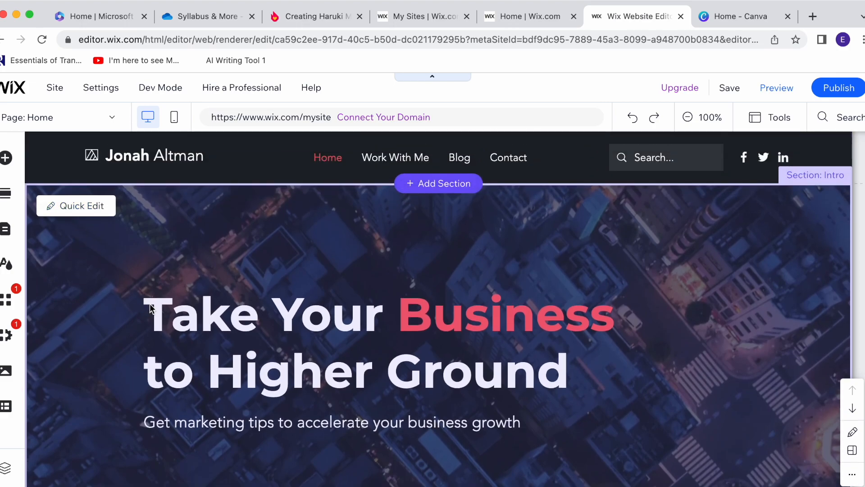
click(56, 87)
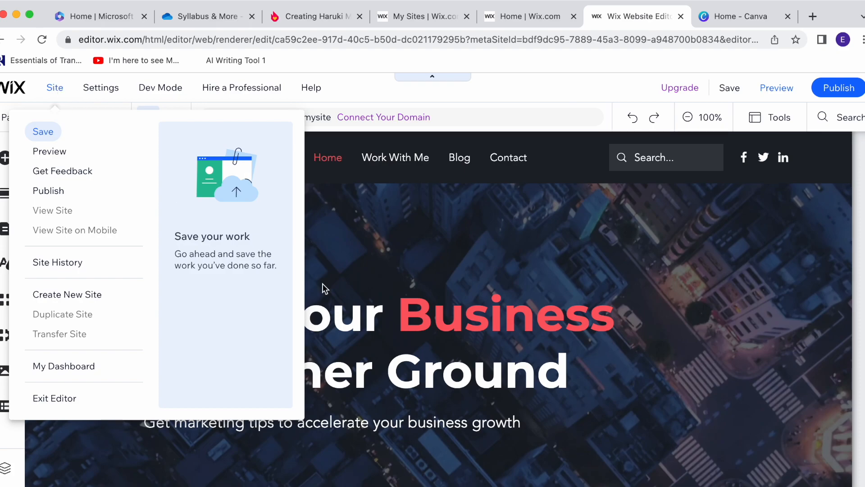
click(394, 258)
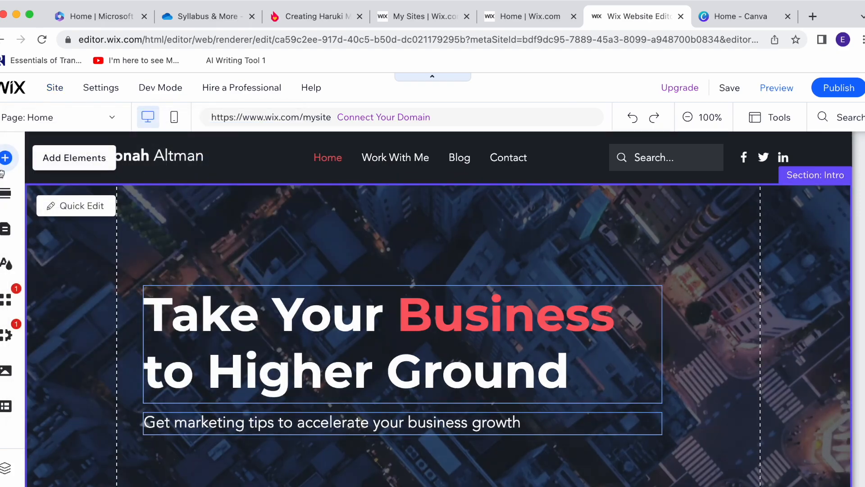
Step: Add a page with the About Us layout to the site menu and keep the name About
click(5, 233)
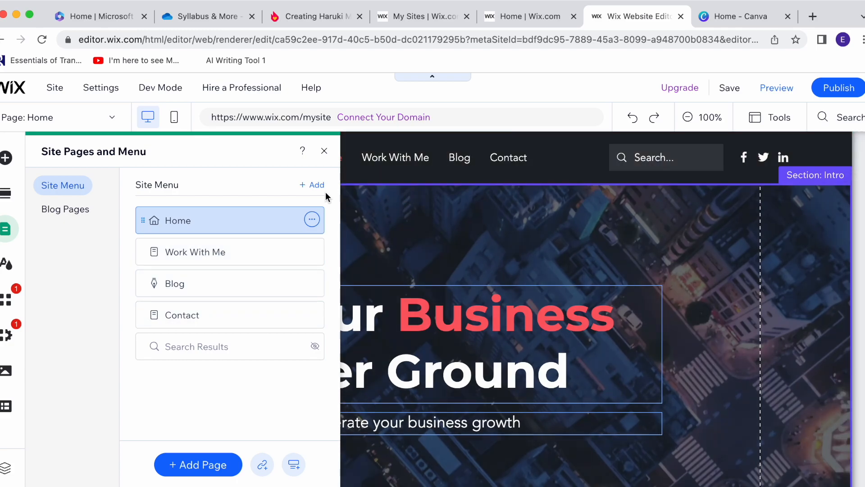
click(317, 185)
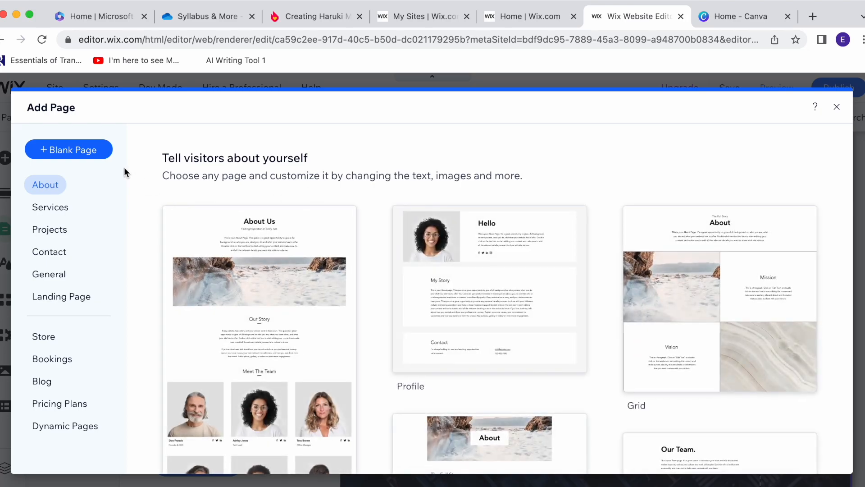
click(240, 265)
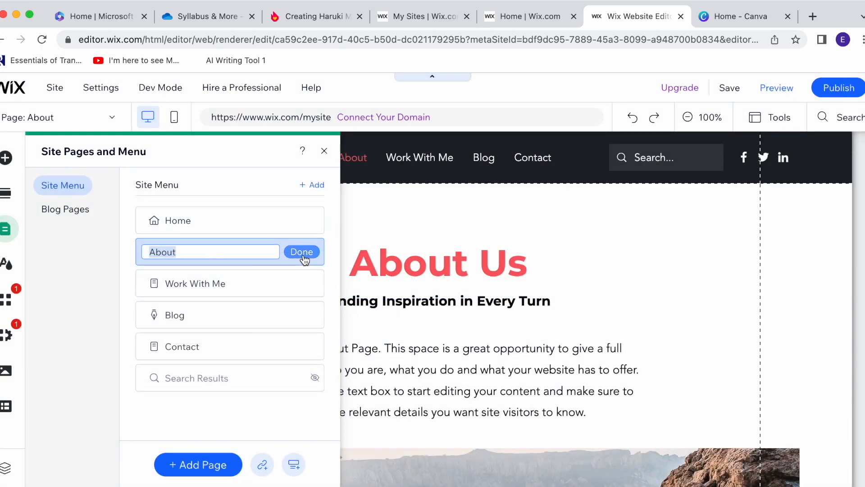
click(301, 252)
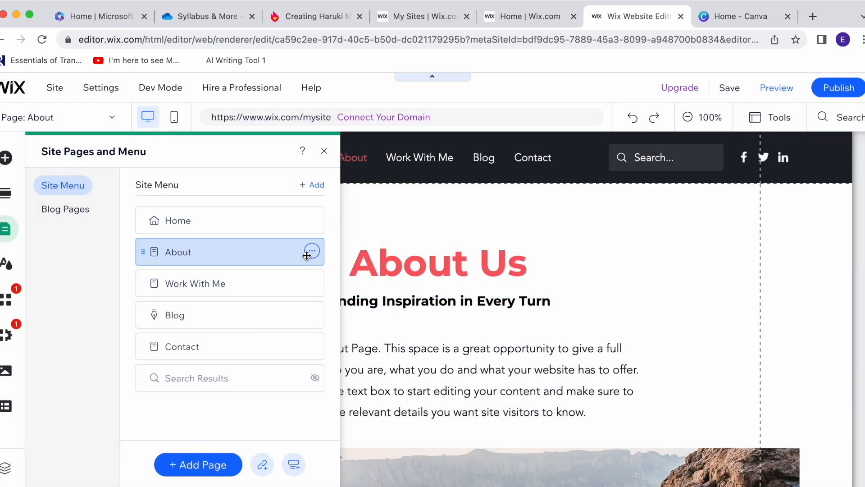
Step: Close the site's page list and check the About entry in the header's navigation menu
click(525, 226)
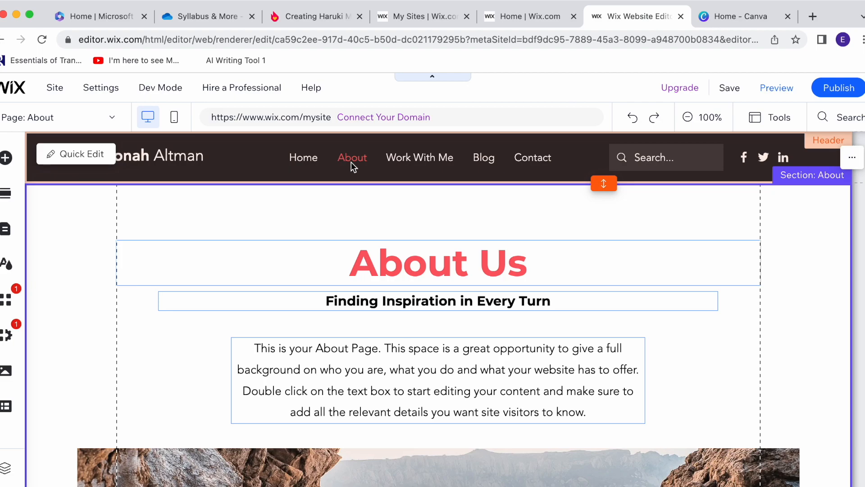
click(318, 159)
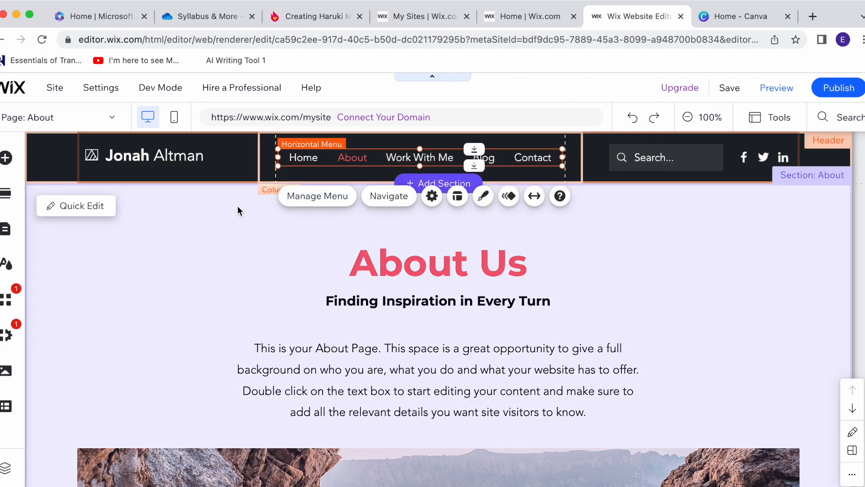
click(238, 209)
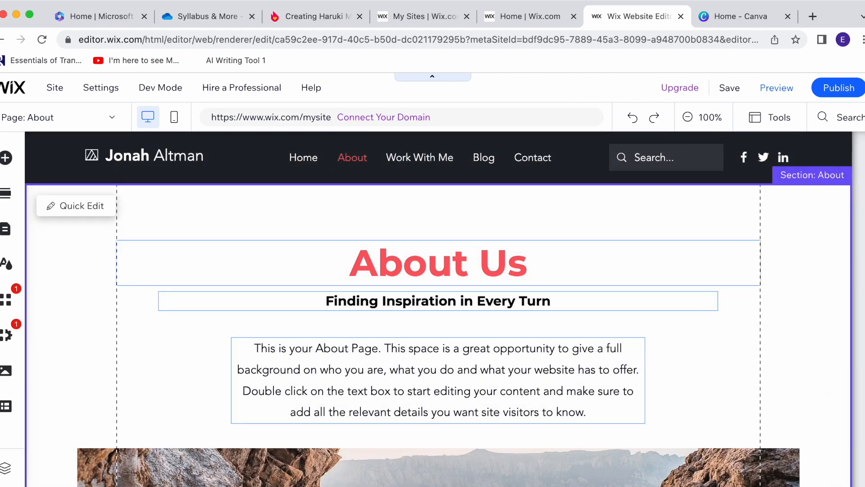
Step: Preview the site and switch between the Home and About pages to review their content
click(782, 87)
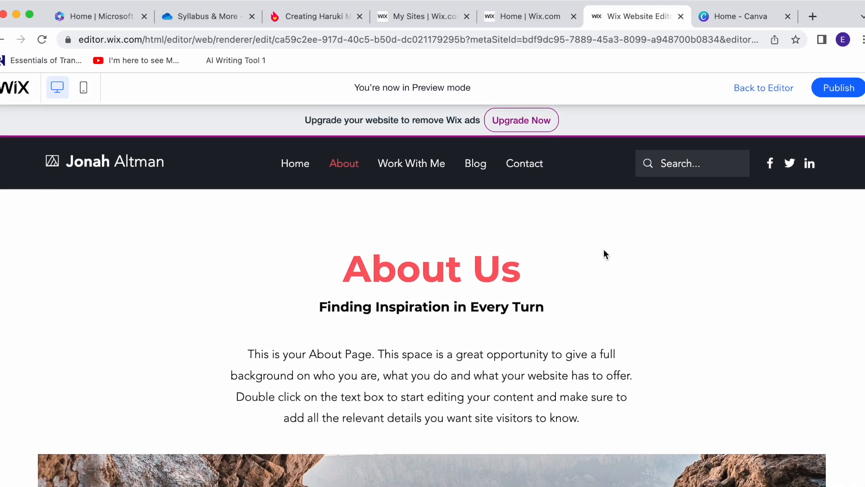
click(295, 162)
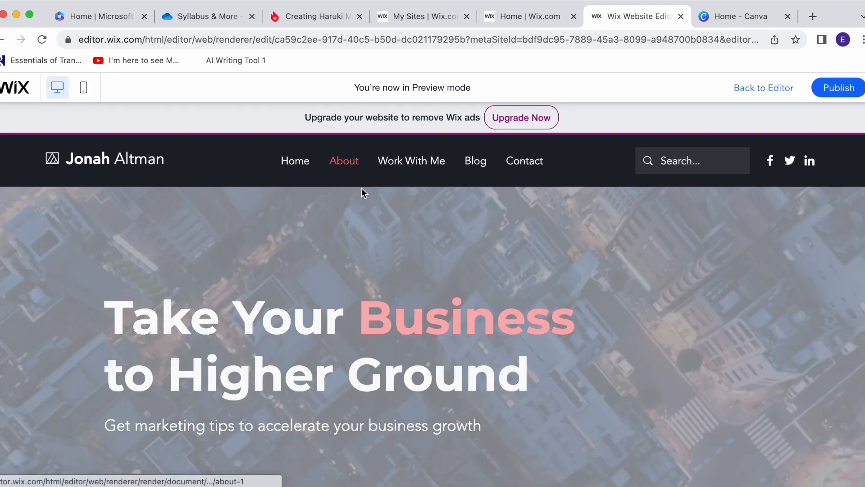
click(361, 189)
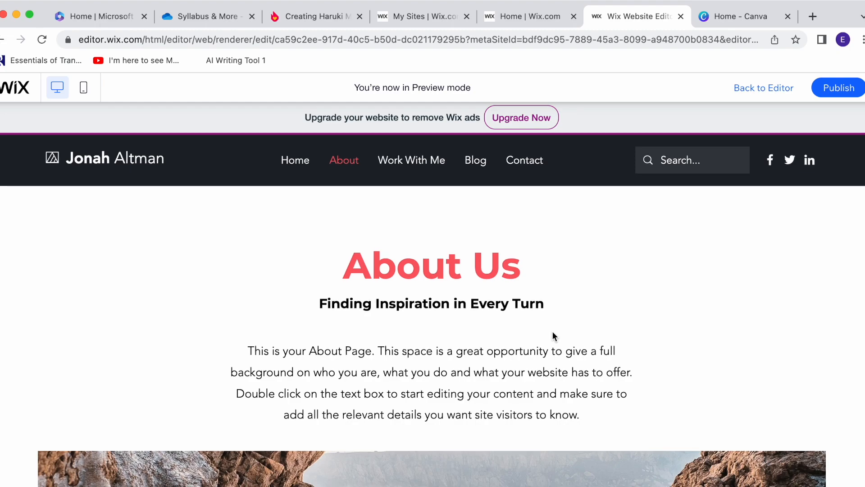
scroll(552, 331, down, 10)
scroll(552, 336, up, 10)
click(297, 165)
scroll(641, 329, down, 15)
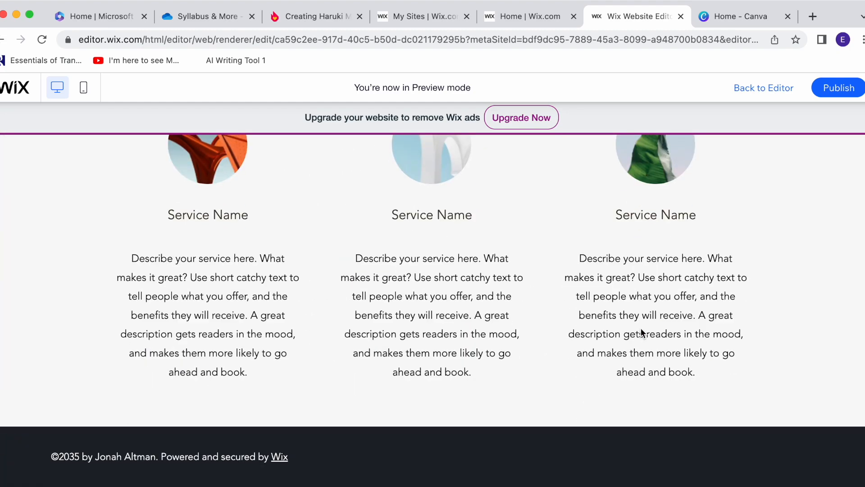
scroll(640, 328, up, 15)
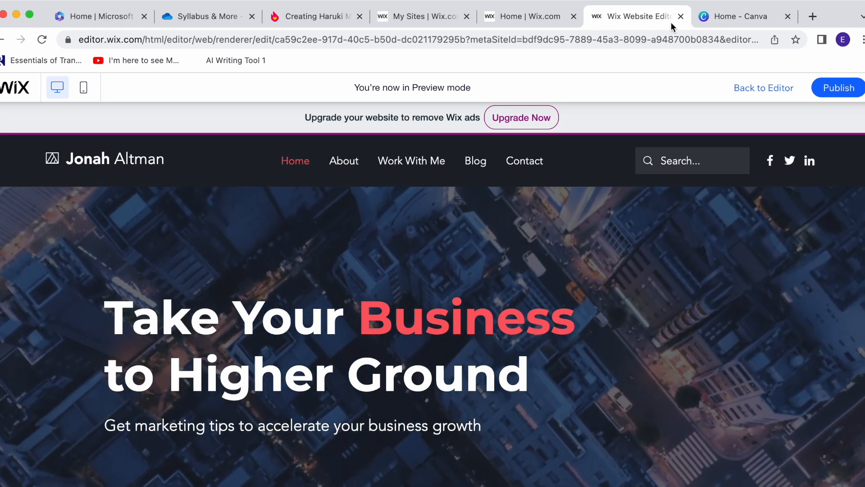
Step: Glance at the blog's setup dashboard, return to the site editor from preview and look over the Home page
click(537, 18)
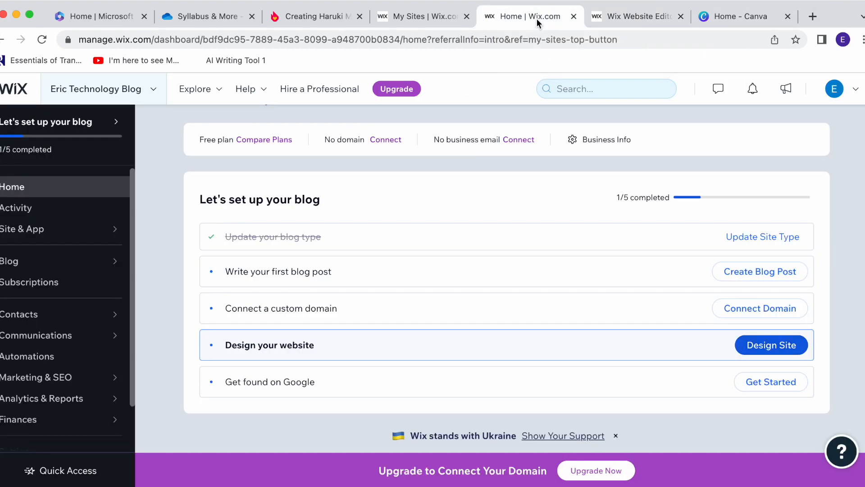
click(626, 16)
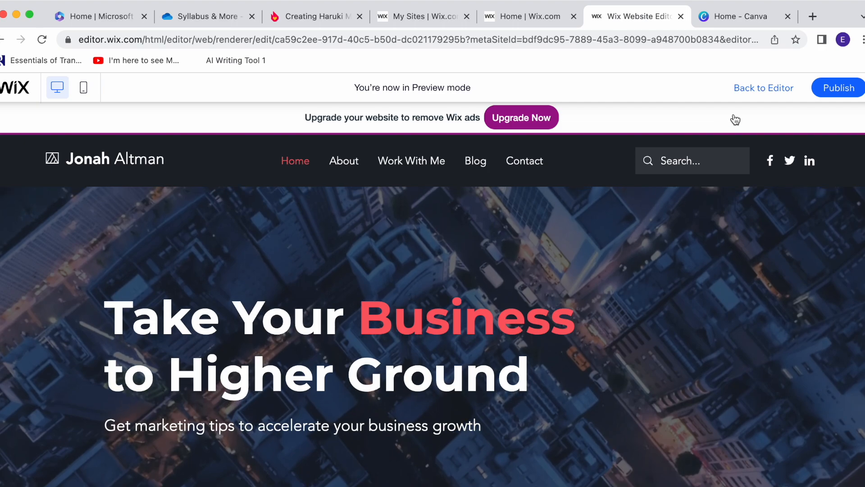
click(778, 88)
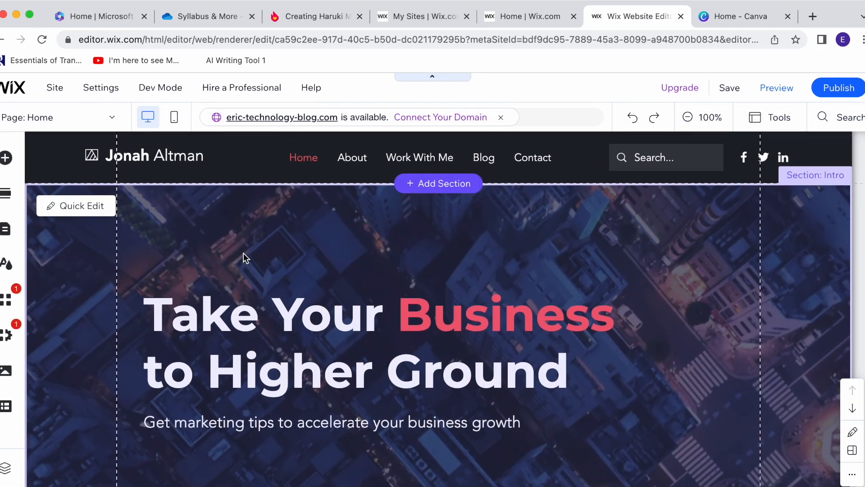
click(113, 255)
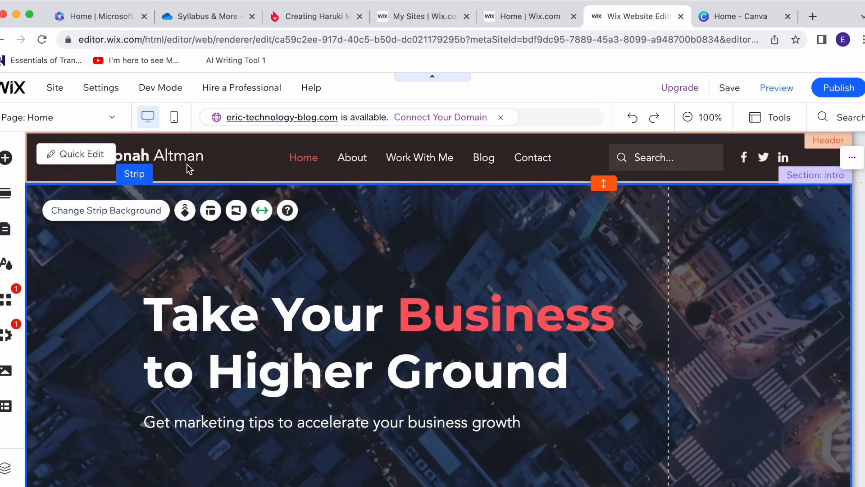
scroll(513, 250, down, 15)
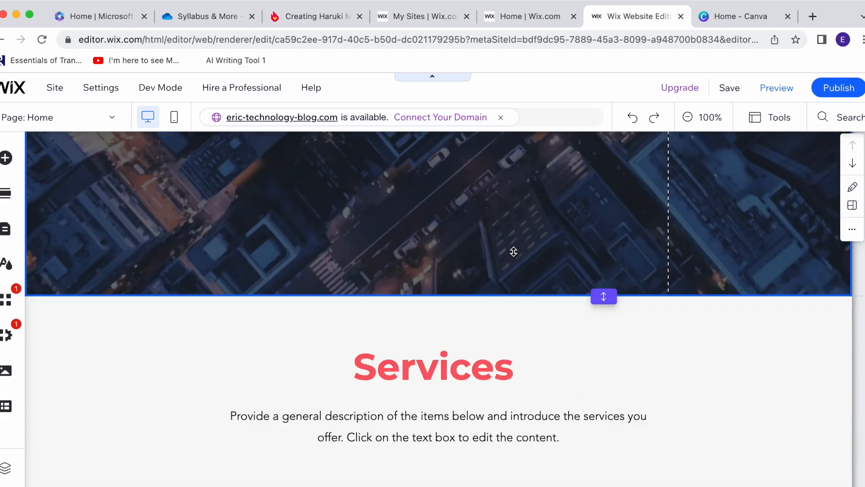
scroll(512, 250, up, 15)
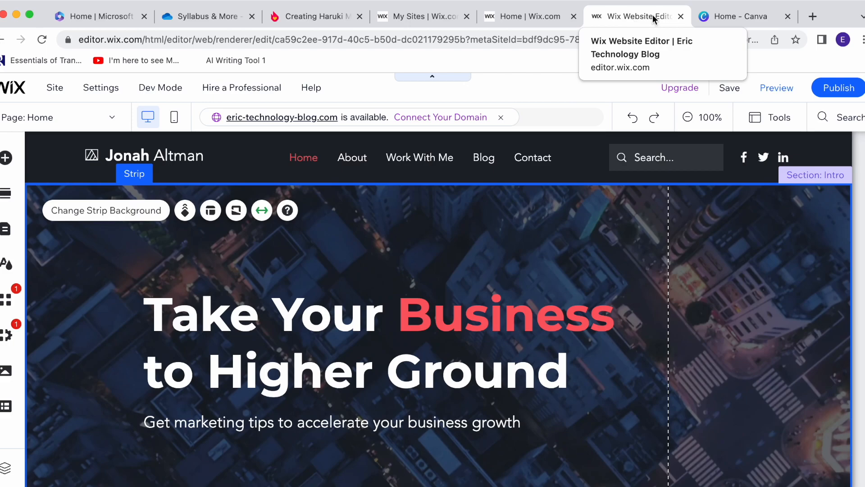
Step: Switch to Canva and create a blank Instagram Post (Square) design
click(729, 16)
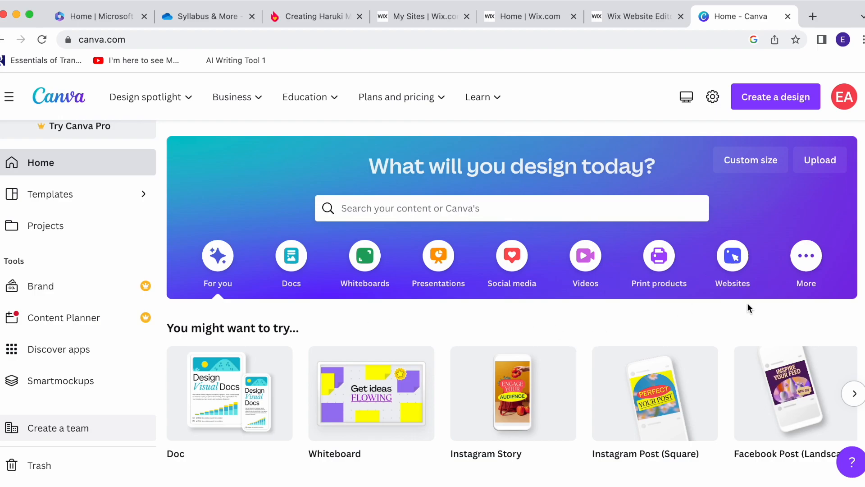
click(776, 102)
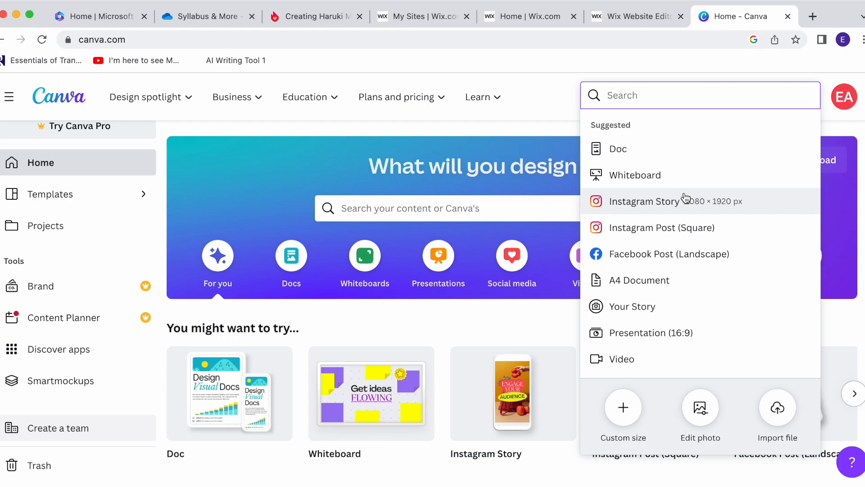
click(677, 225)
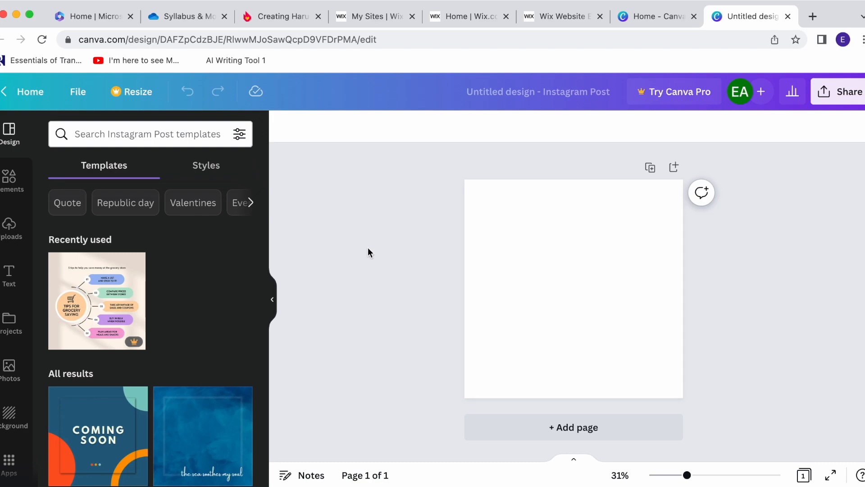
Step: Add a circle and a triangle to the blank page, moving the triangle to the circle's lower left
click(10, 201)
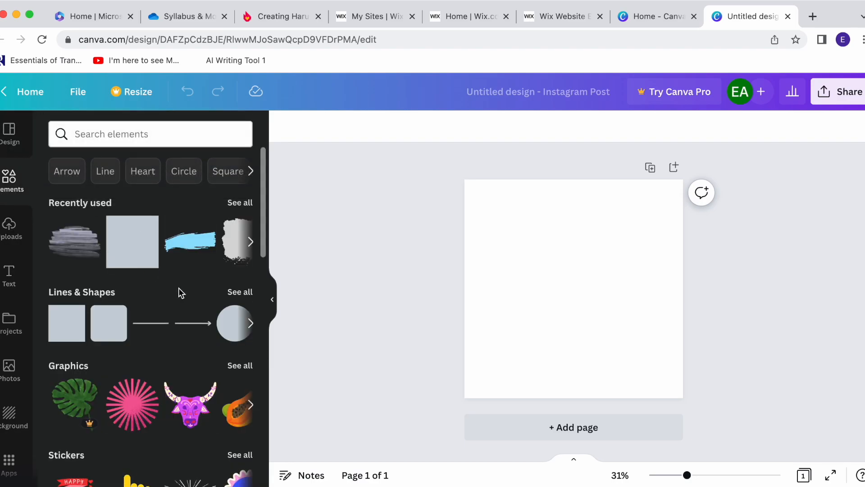
click(232, 322)
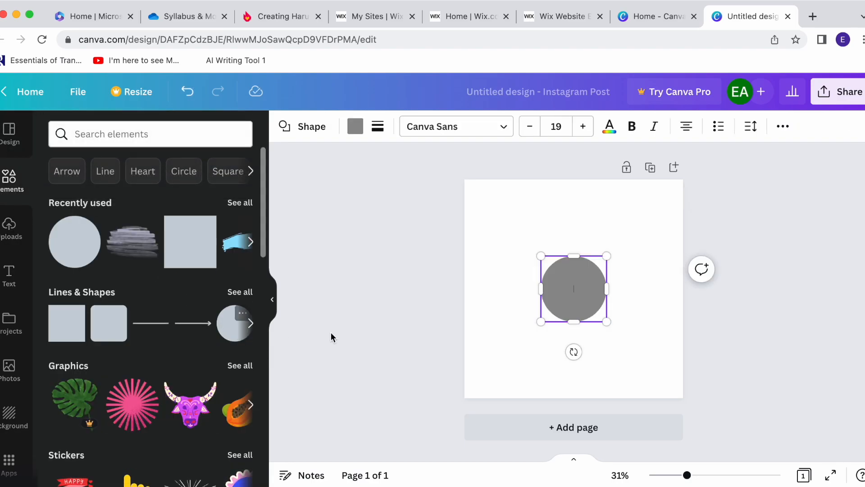
click(251, 323)
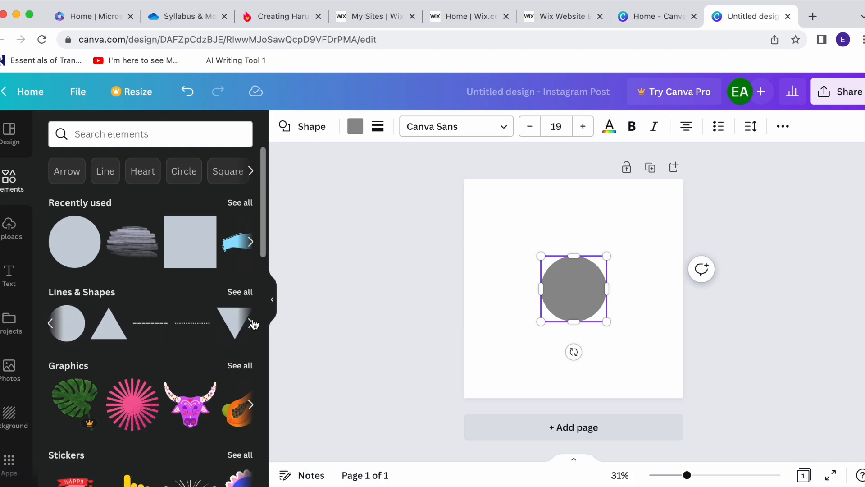
click(110, 323)
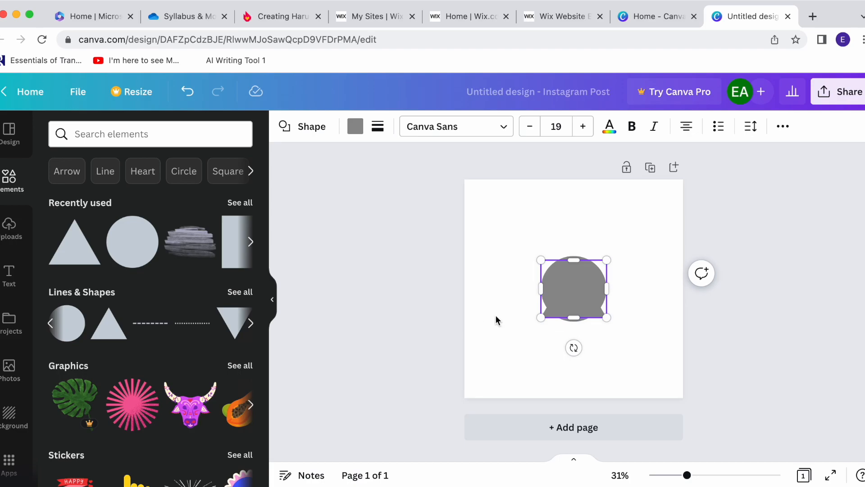
drag(571, 292, 511, 339)
Step: Fill the circle with black from the default colors
click(575, 297)
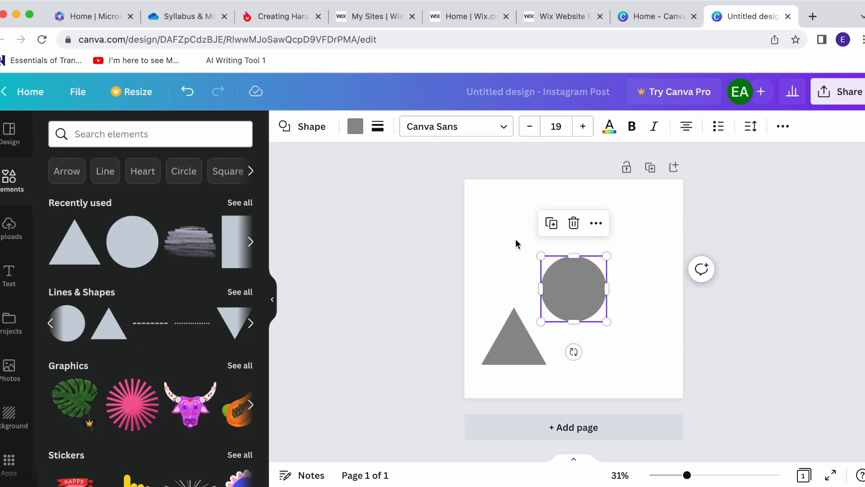
click(355, 126)
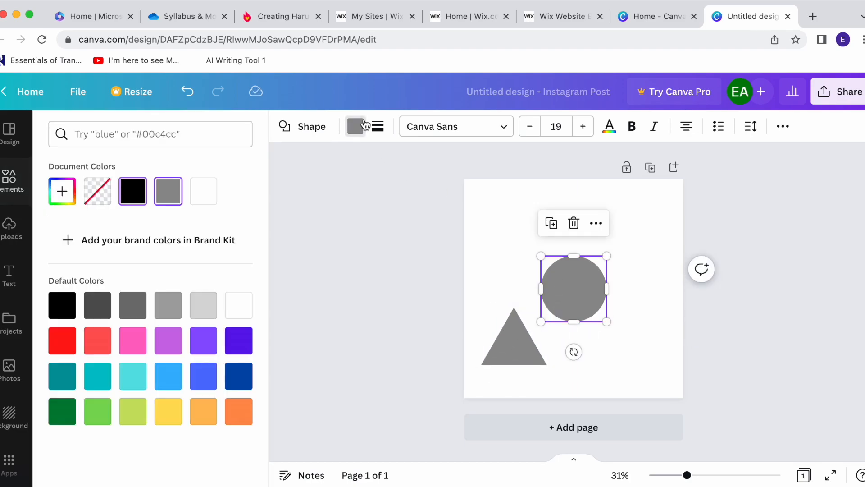
click(63, 306)
Step: Recolor the triangle, trying dark blue and settling on bright red
click(525, 356)
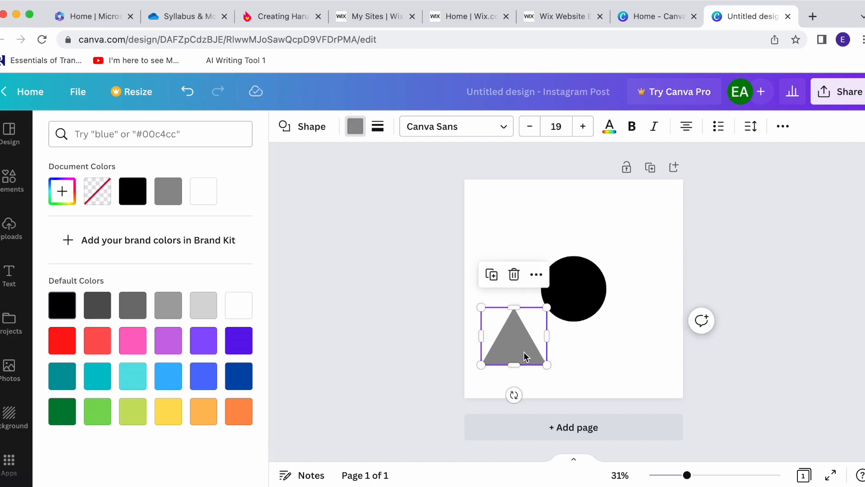
click(355, 127)
click(355, 127)
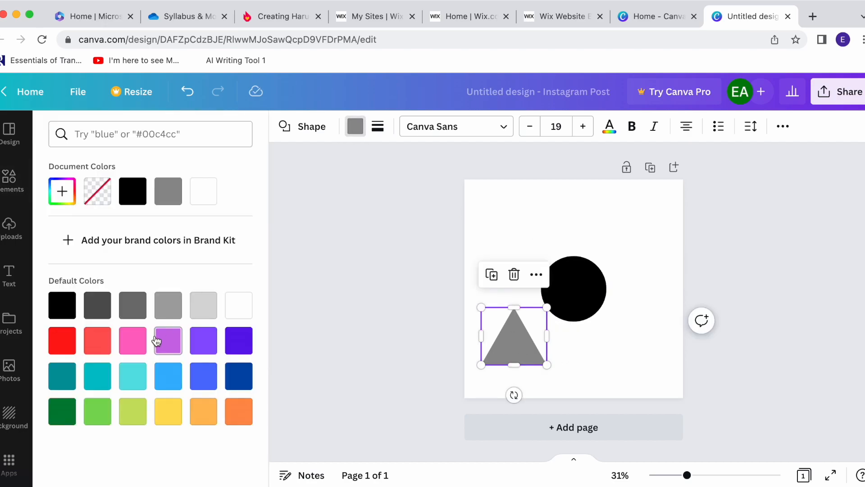
click(238, 380)
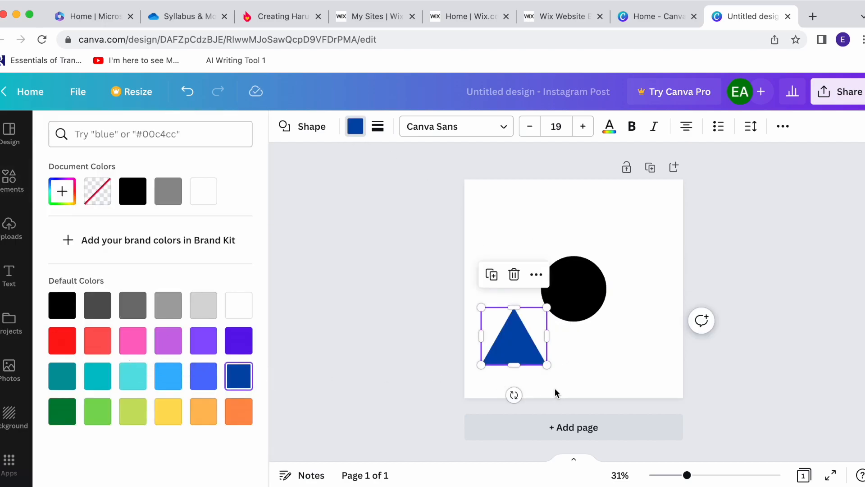
click(63, 340)
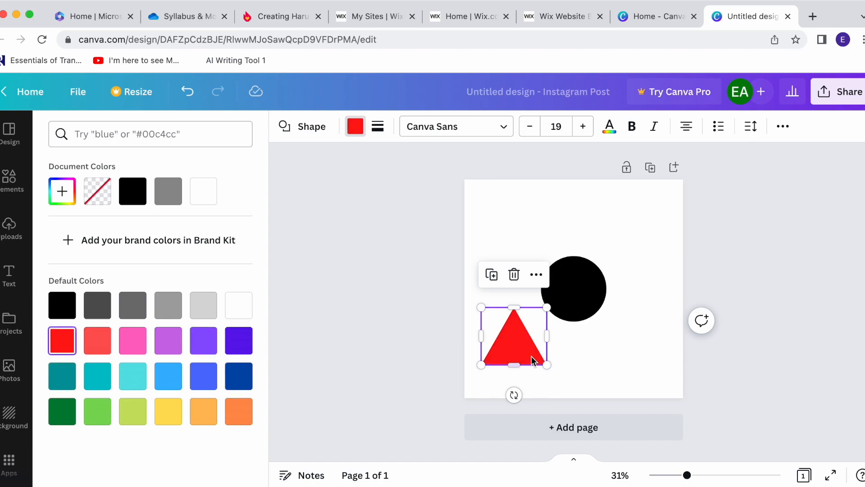
Step: Rotate the red triangle to point downward and place it over the black circle
drag(513, 395, 576, 290)
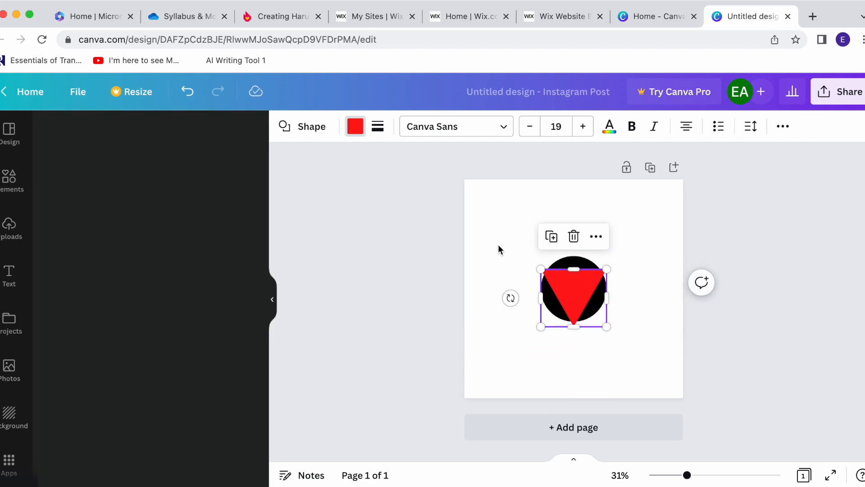
click(525, 201)
click(418, 207)
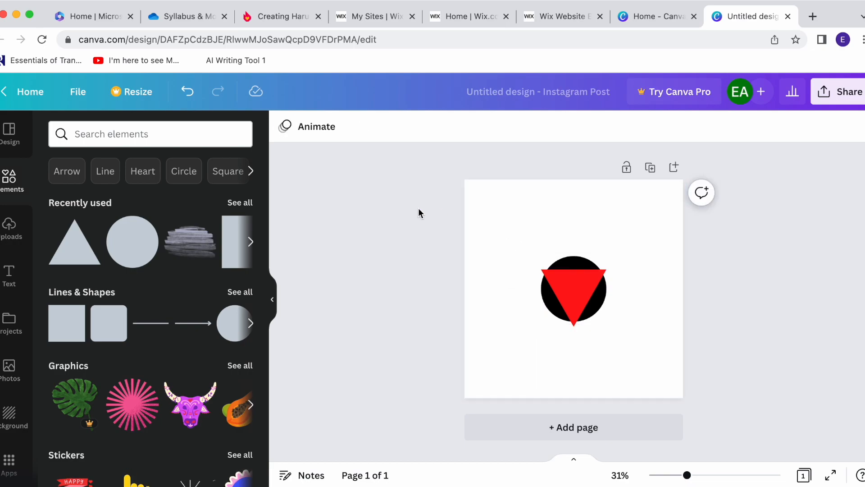
click(546, 237)
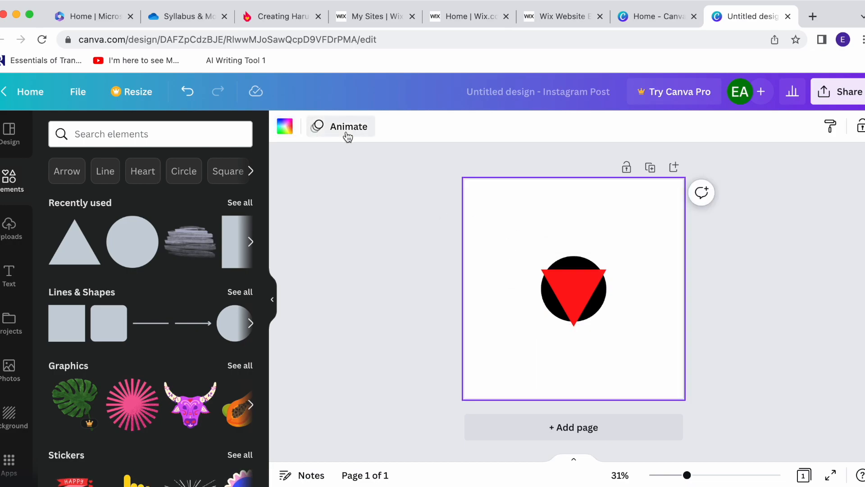
Step: Add a text box over the red triangle and replace its placeholder text with "E T B"
click(20, 274)
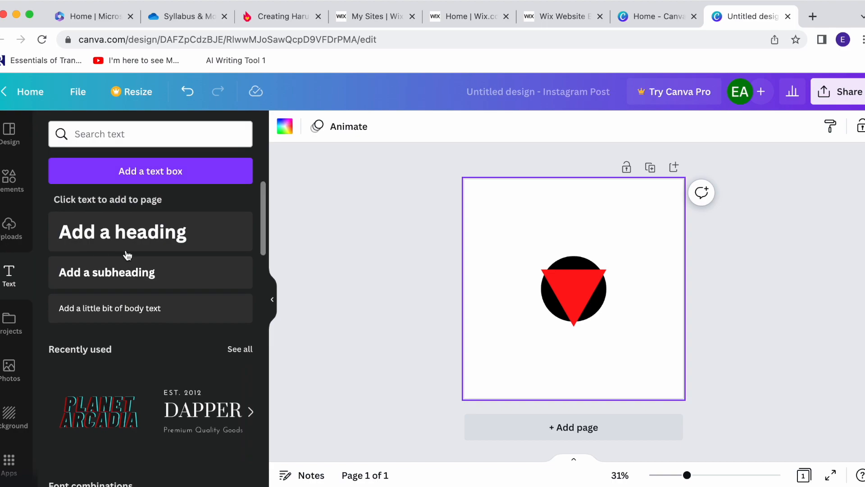
click(149, 171)
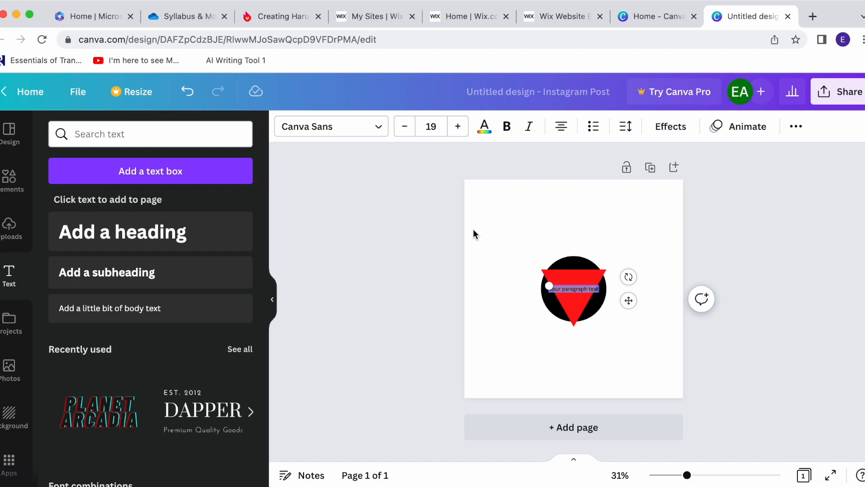
key(BackSpace)
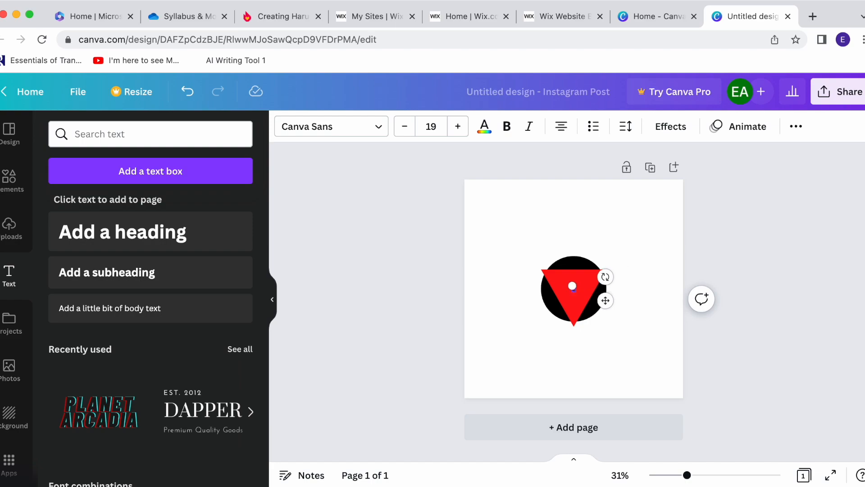
text(E T B)
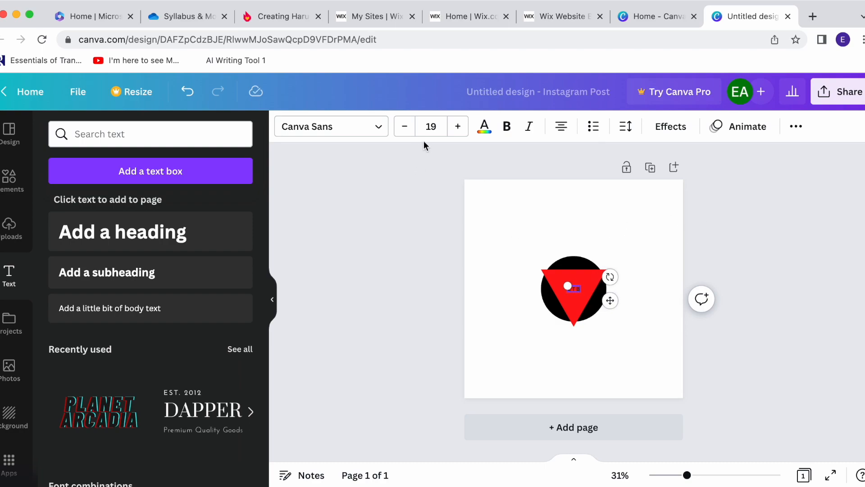
Step: Increase the font size of the initials on the triangle to 41
click(458, 127)
click(457, 126)
click(458, 126)
click(458, 127)
click(457, 126)
click(458, 127)
click(458, 126)
click(457, 127)
click(458, 126)
click(458, 127)
click(457, 127)
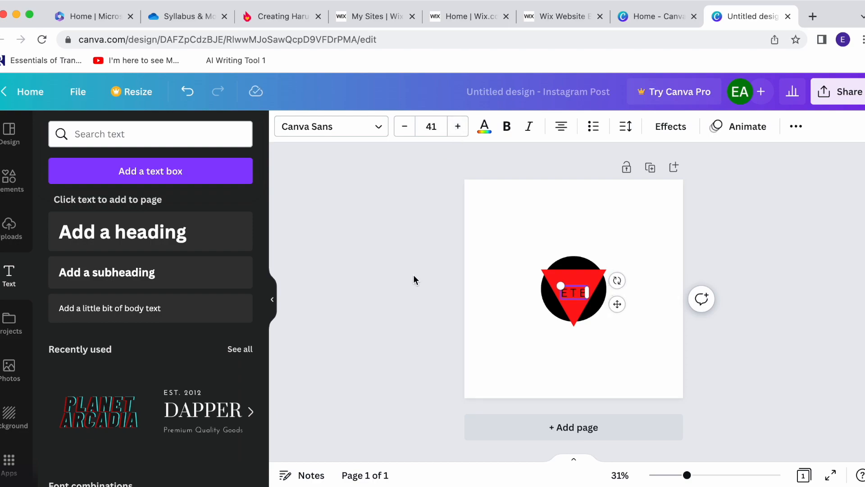
Step: Nudge the initials slightly upward on the red triangle
click(637, 334)
click(577, 296)
drag(578, 296, 578, 292)
click(362, 238)
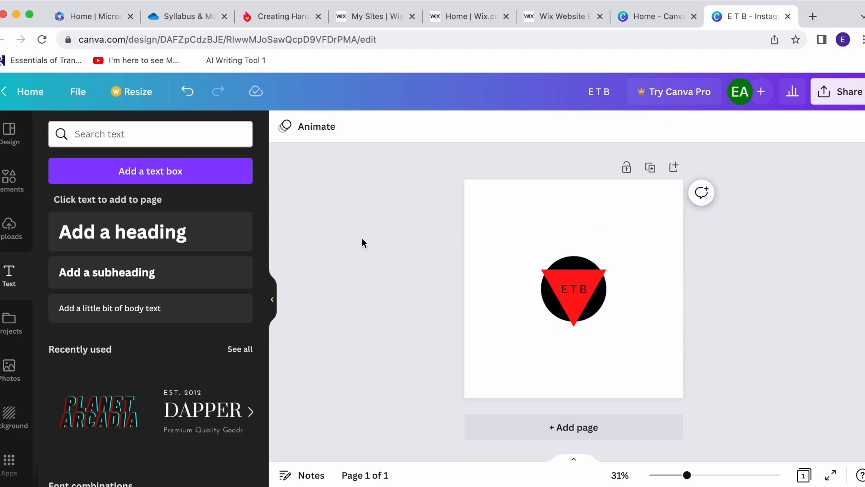
Step: Change the font of the initials on the triangle to Lovelo
click(575, 287)
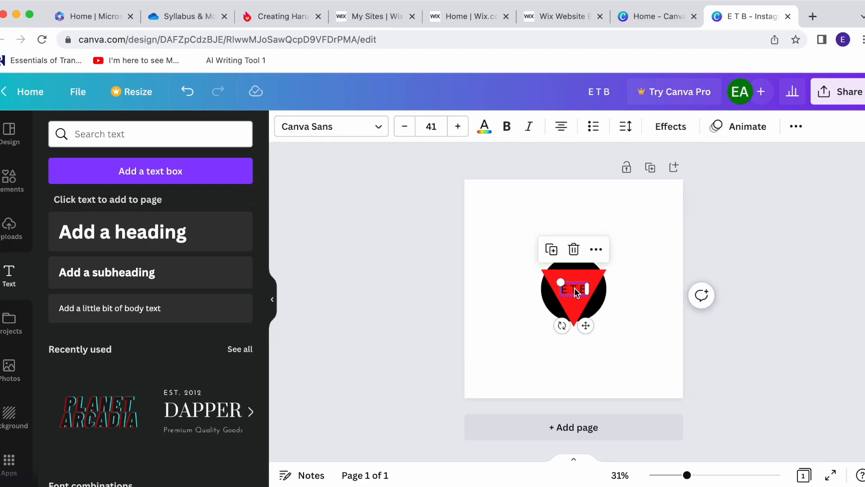
click(353, 127)
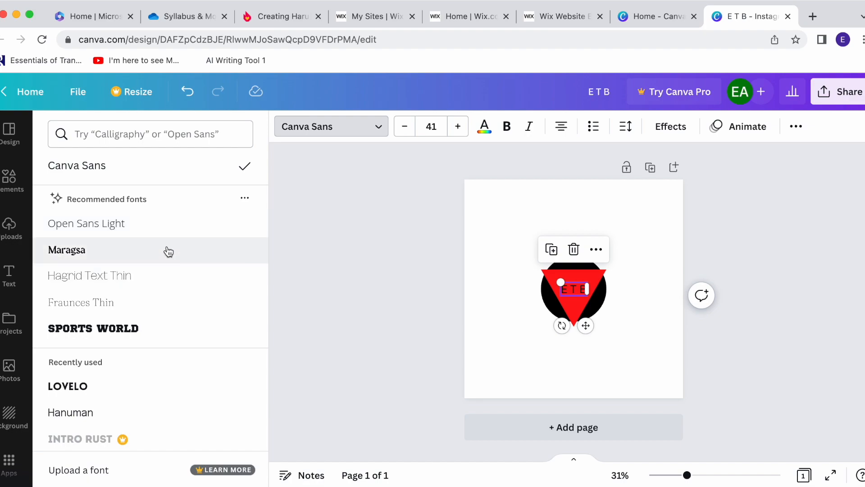
scroll(168, 252, down, 5)
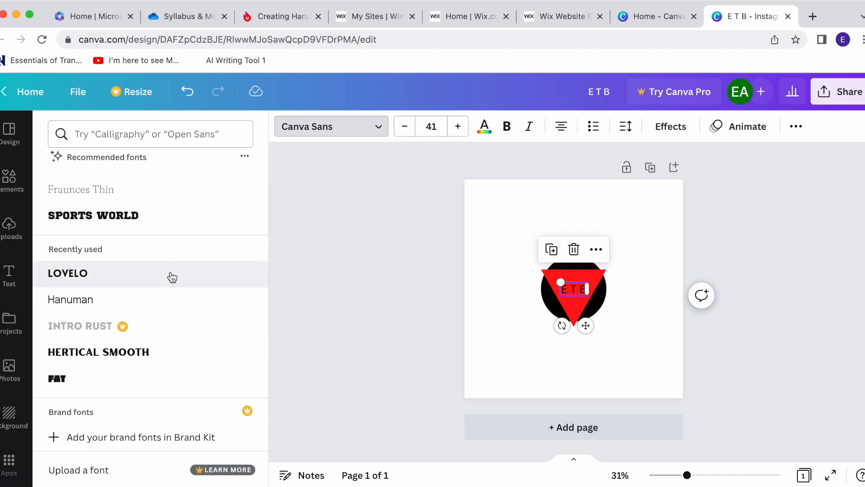
click(172, 276)
click(358, 274)
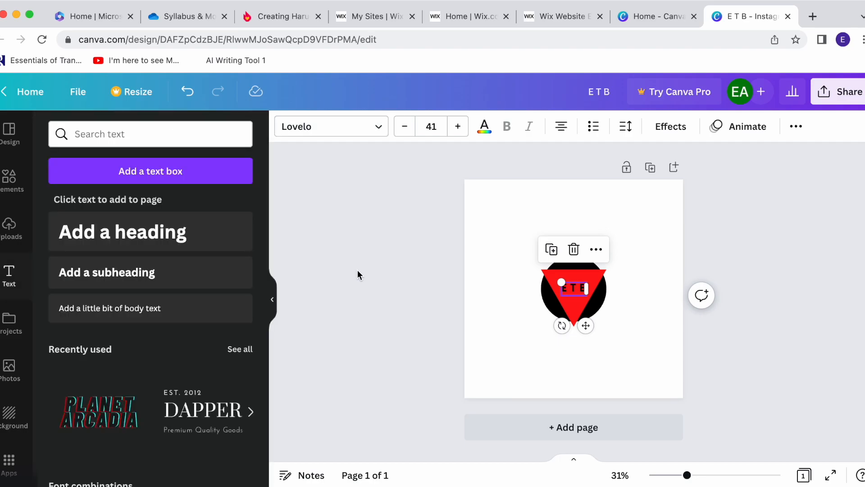
click(358, 270)
Step: Increase the font size of the initials to 48
click(552, 284)
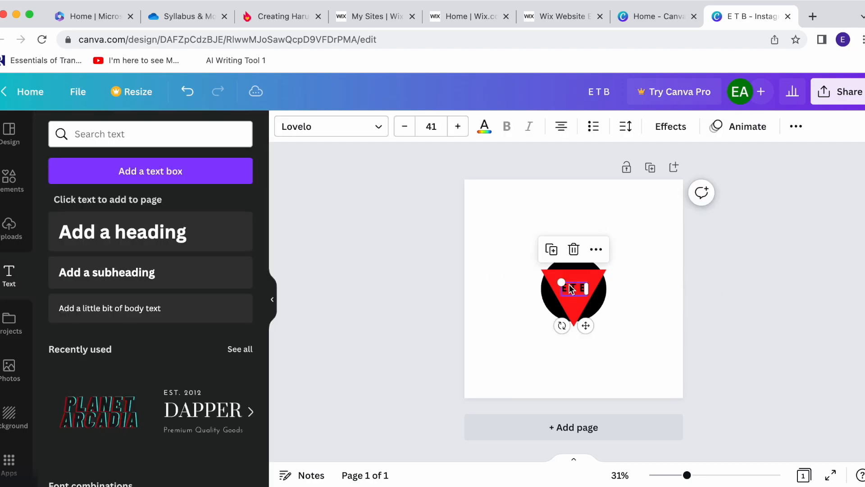
click(458, 126)
click(458, 126)
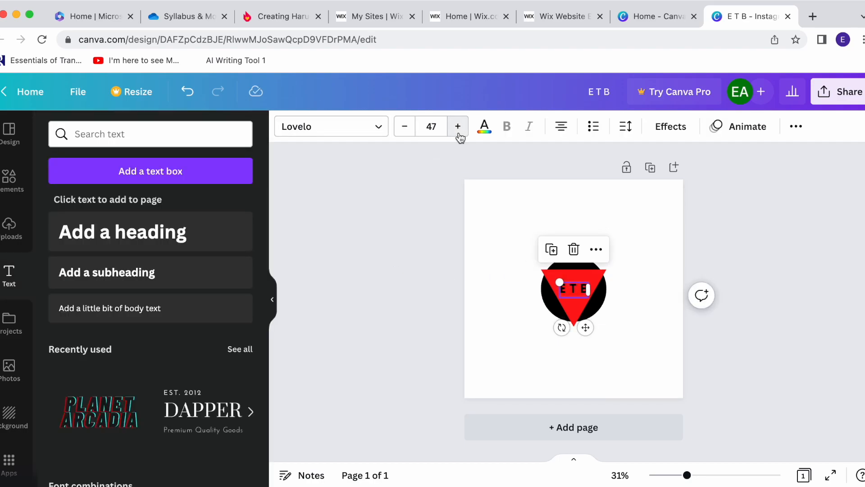
click(458, 126)
click(400, 269)
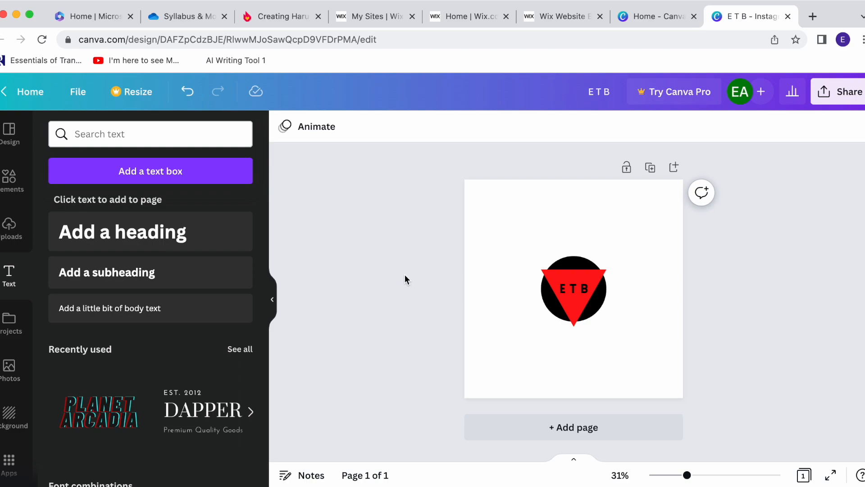
Step: Enlarge the circle, triangle and initials together until the text size is 84.1, and move the group back to the middle of the page
drag(492, 222, 651, 371)
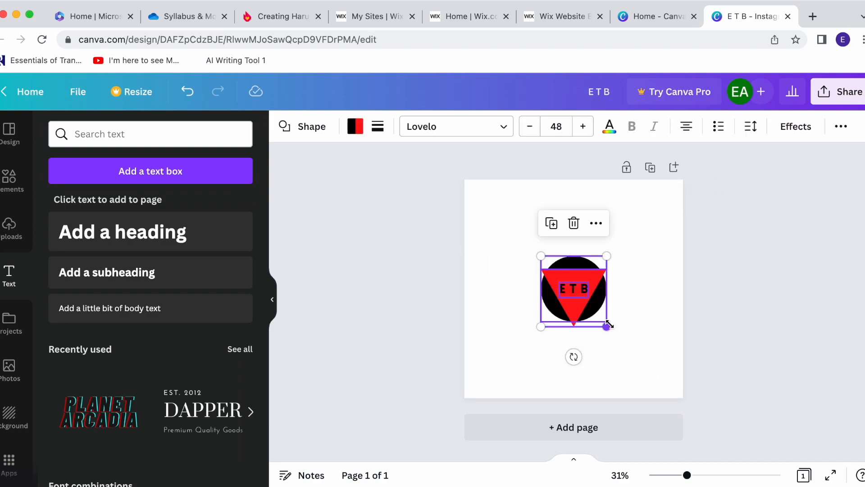
drag(607, 325, 655, 380)
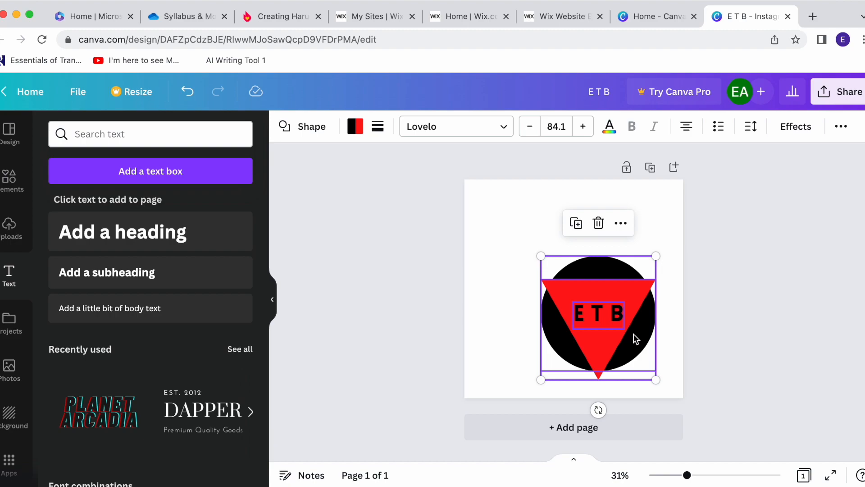
drag(636, 339, 604, 303)
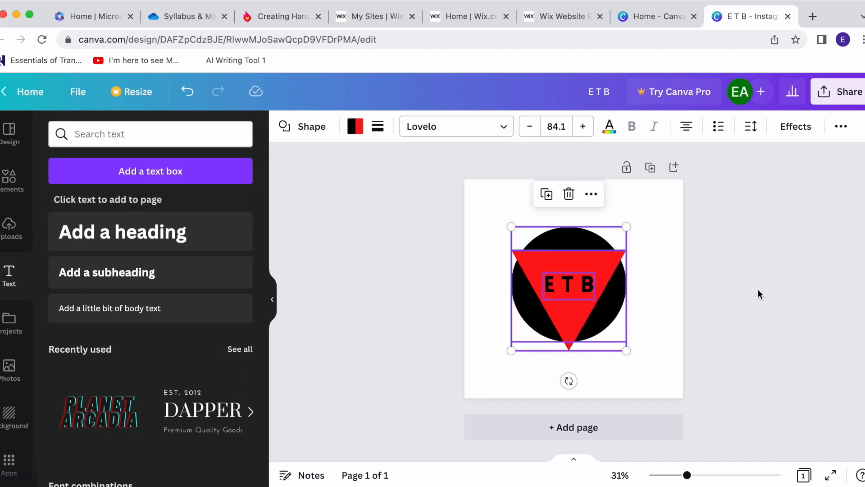
click(758, 291)
Step: Recolor the initials on the triangle white
click(592, 286)
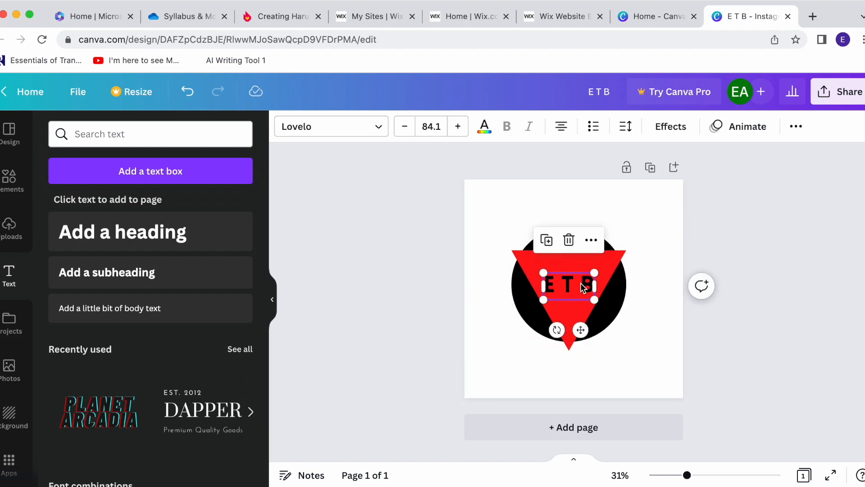
click(485, 126)
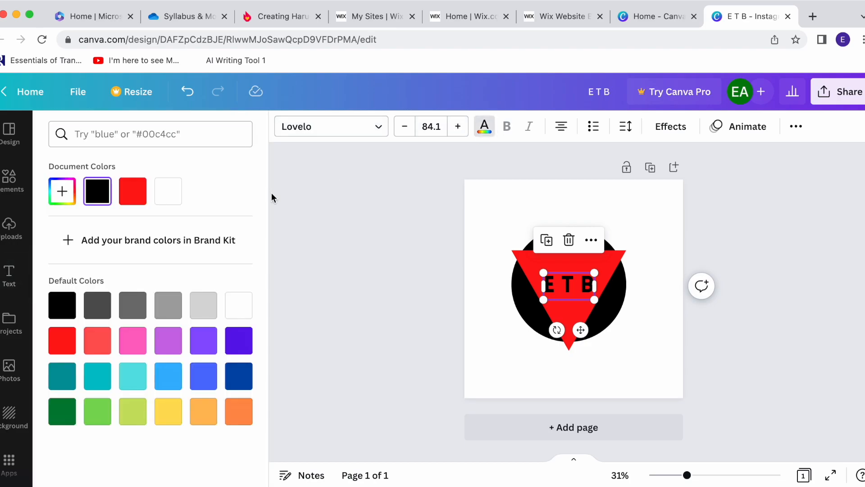
click(208, 305)
click(239, 305)
click(340, 263)
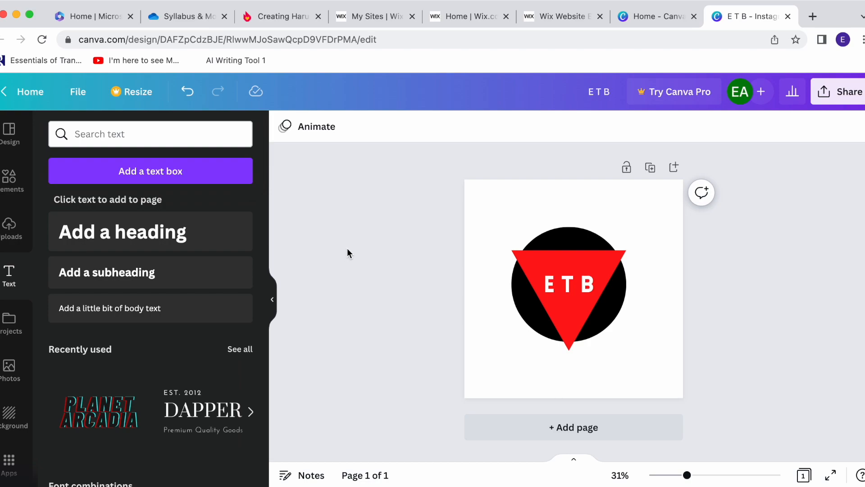
Step: Apply the Splice text effect to the white initials
click(577, 288)
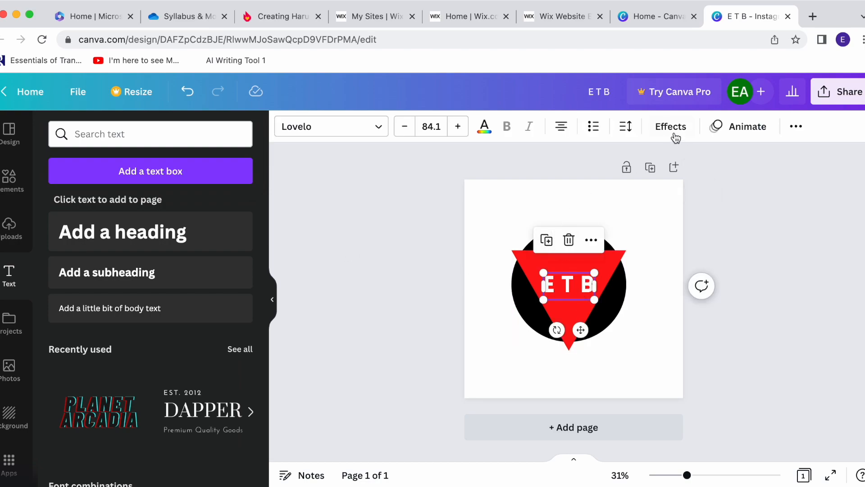
click(672, 131)
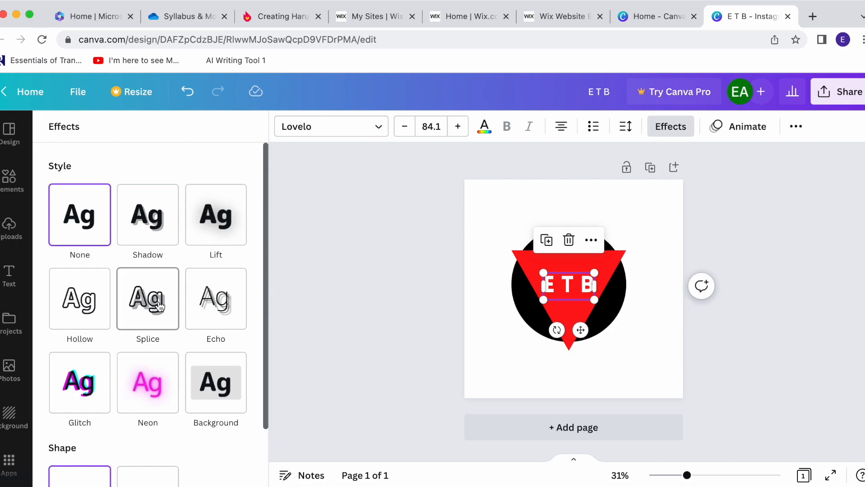
click(159, 306)
click(348, 296)
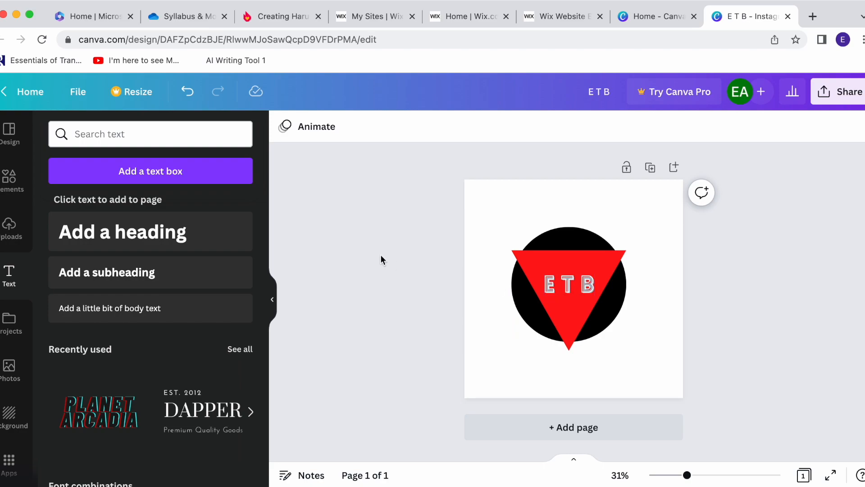
click(563, 273)
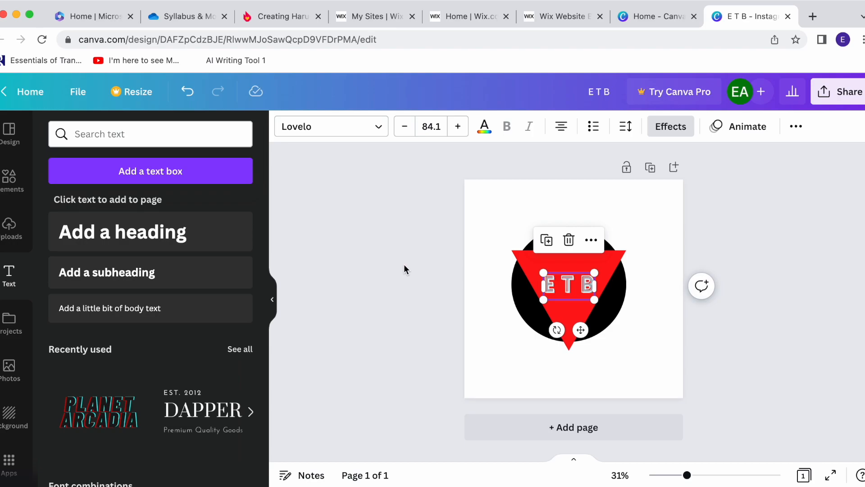
Step: Switch to the Red Link Wiki and review the Haruki Murakami article's Early Life section, table and infobox
click(189, 18)
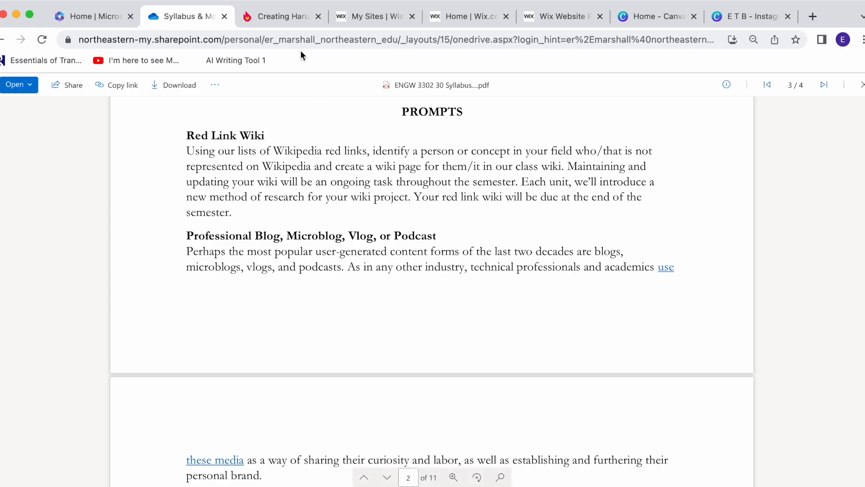
click(287, 18)
mouse_move(861, 90)
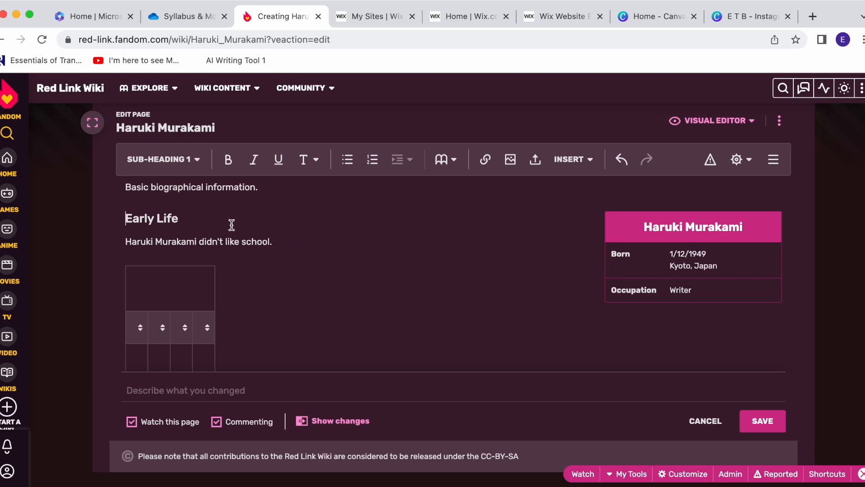
scroll(231, 224, up, 1)
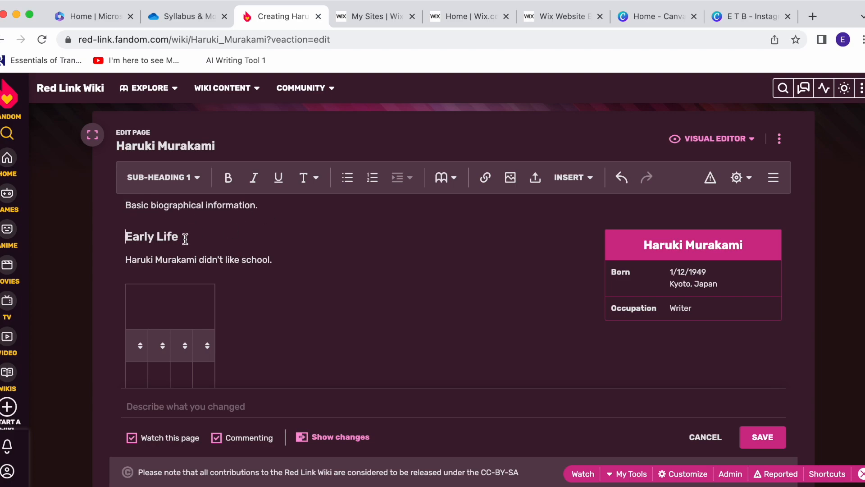
scroll(207, 261, down, 3)
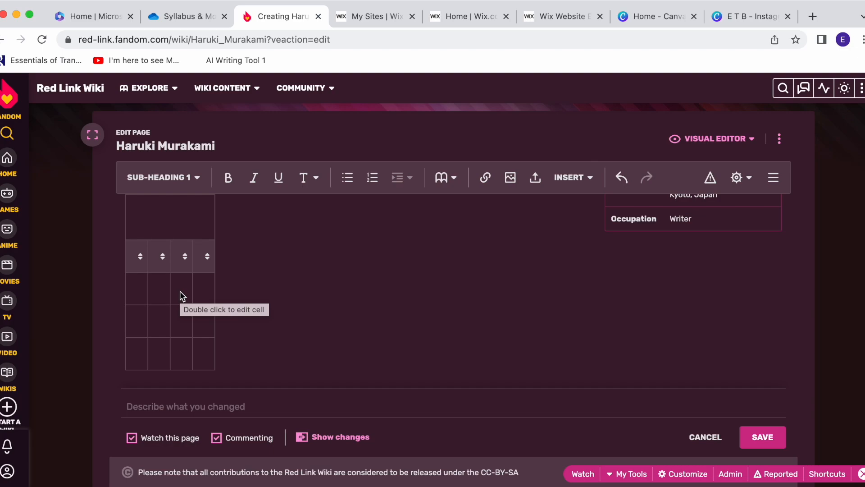
scroll(376, 306, down, 1)
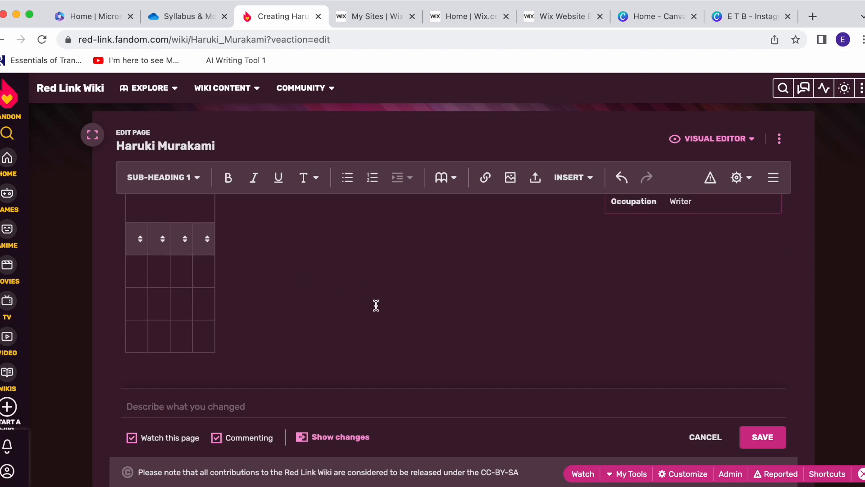
scroll(376, 306, up, 2)
scroll(482, 312, up, 3)
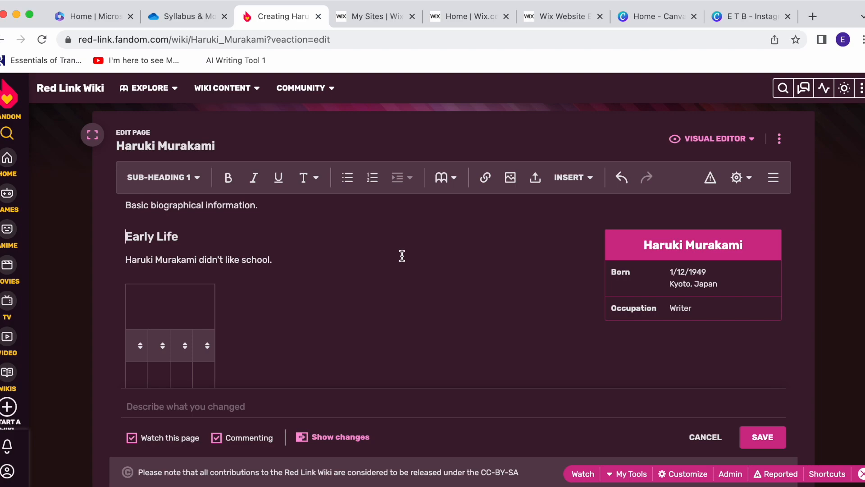
Step: Switch to the syllabus PDF and review the requirements of the Professional Blog, Microblog, Vlog, or Podcast prompt
click(378, 19)
click(197, 17)
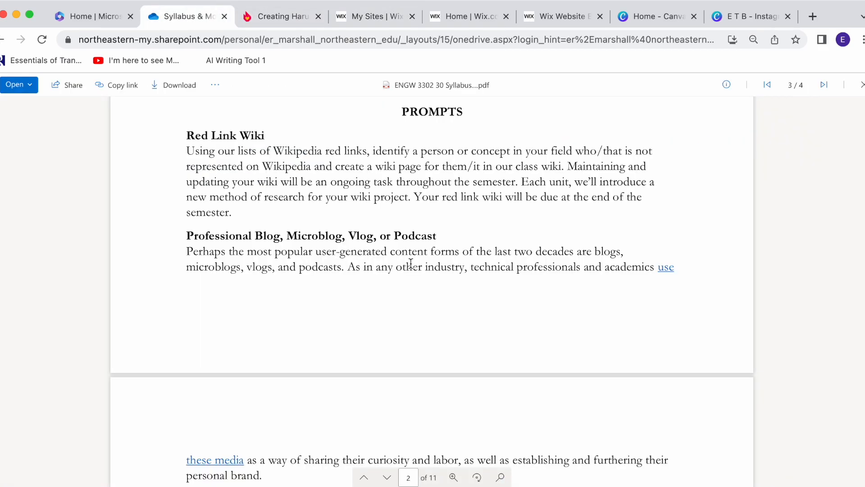
scroll(410, 264, down, 3)
scroll(410, 264, down, 1)
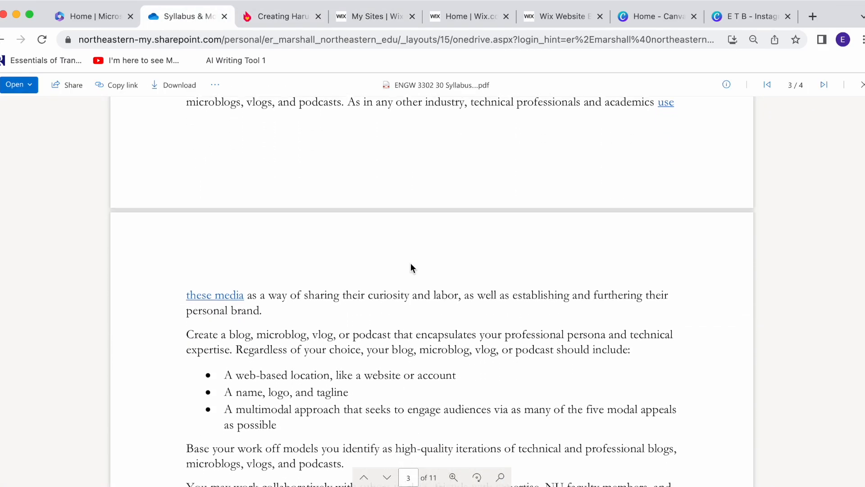
scroll(410, 265, down, 2)
scroll(410, 264, up, 2)
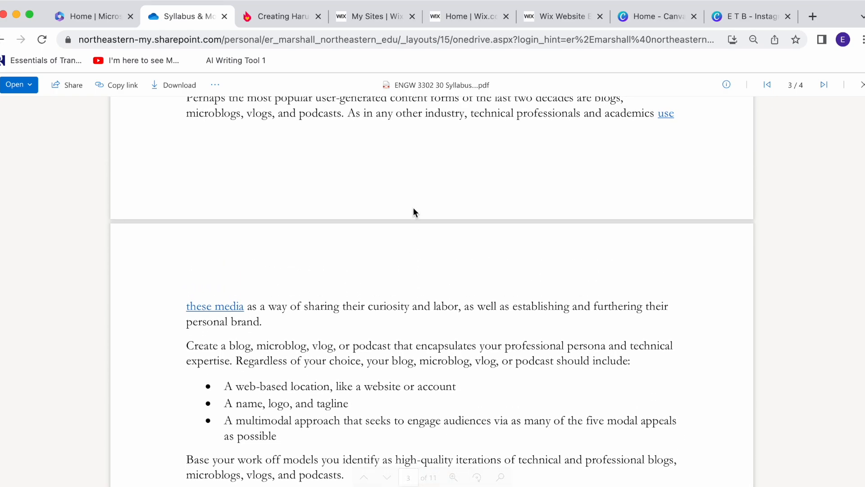
scroll(417, 185, up, 1)
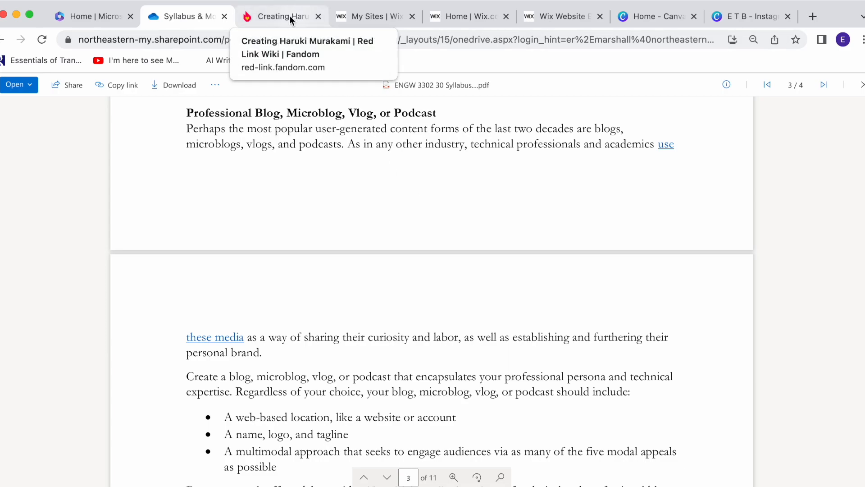
Step: Revisit the Wix sites page, the Wix blog editor and the Canva home page, ending on the E T B logo design
click(382, 18)
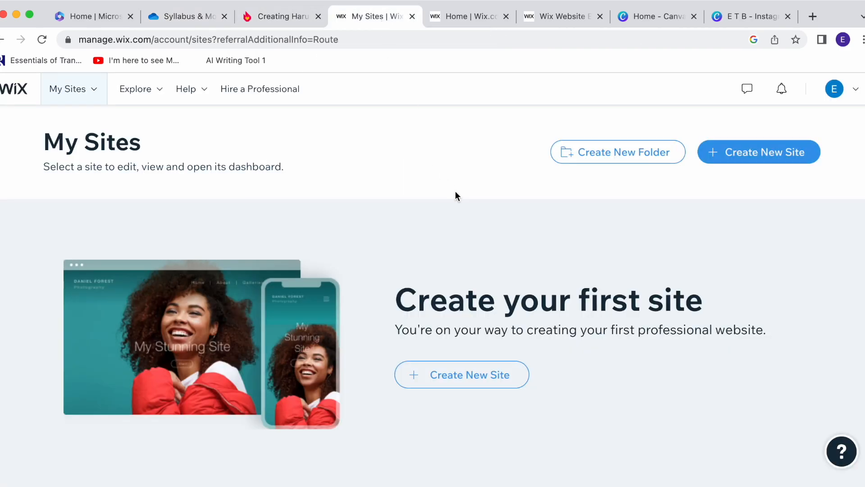
click(483, 17)
click(571, 18)
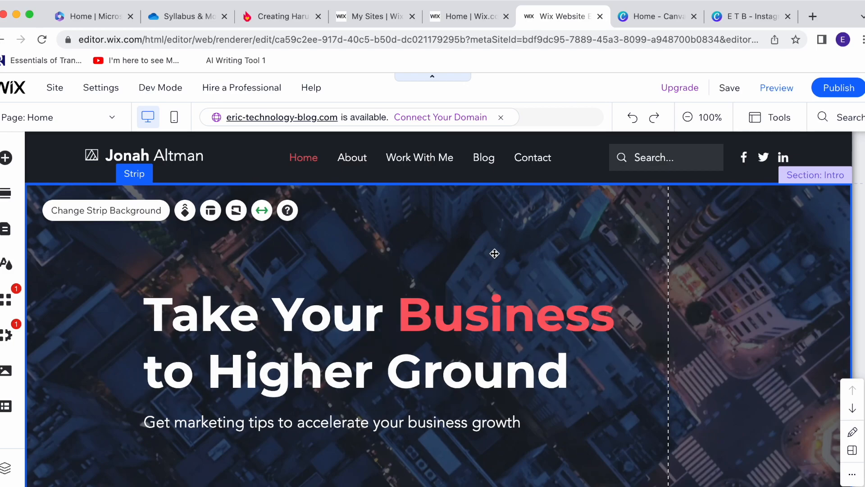
click(655, 19)
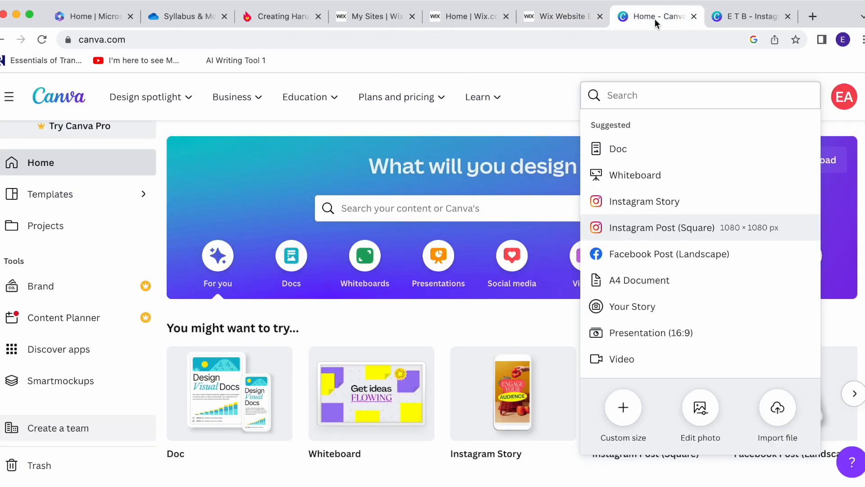
click(766, 16)
click(413, 261)
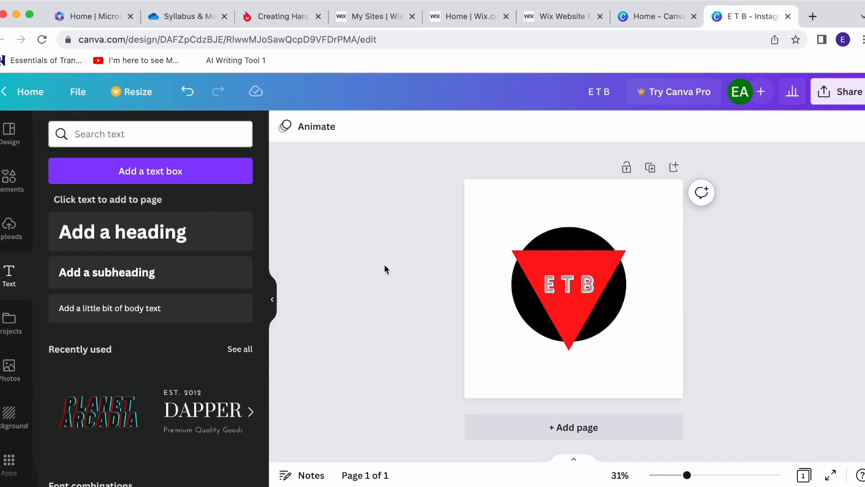